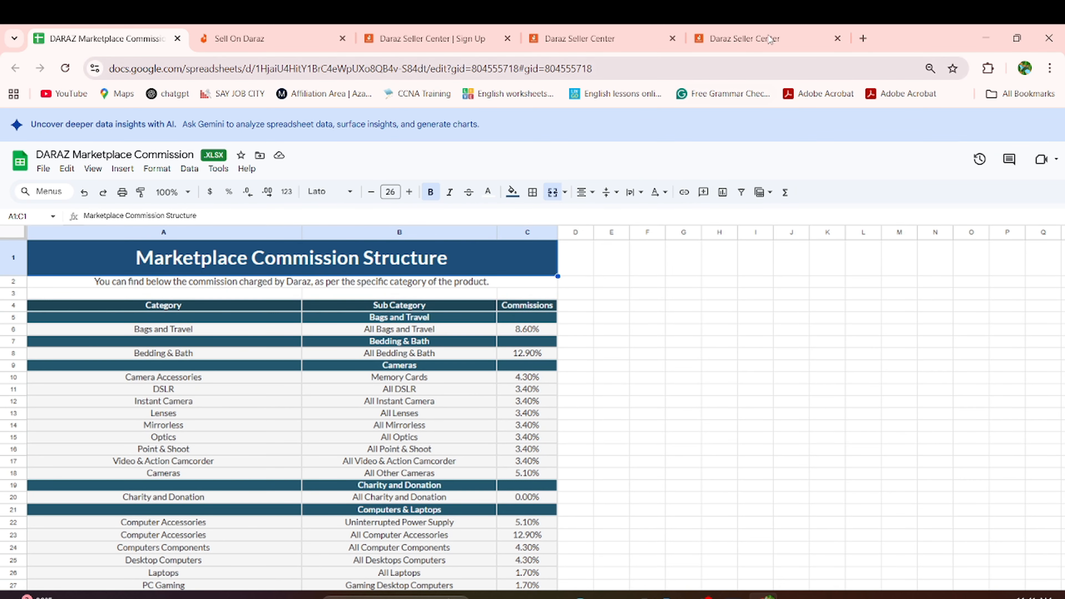
Step: Search Google for "daraz commission list" in a new browser tab and open the Scribd document on Daraz's marketplace commission structure
left_click(860, 37)
type("da")
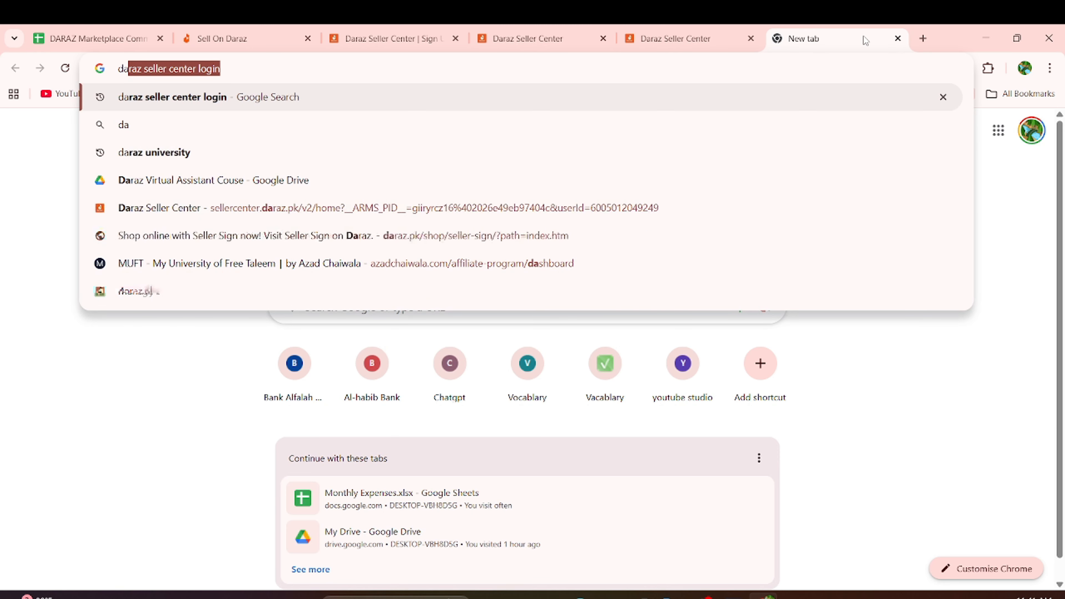
type("raz comm")
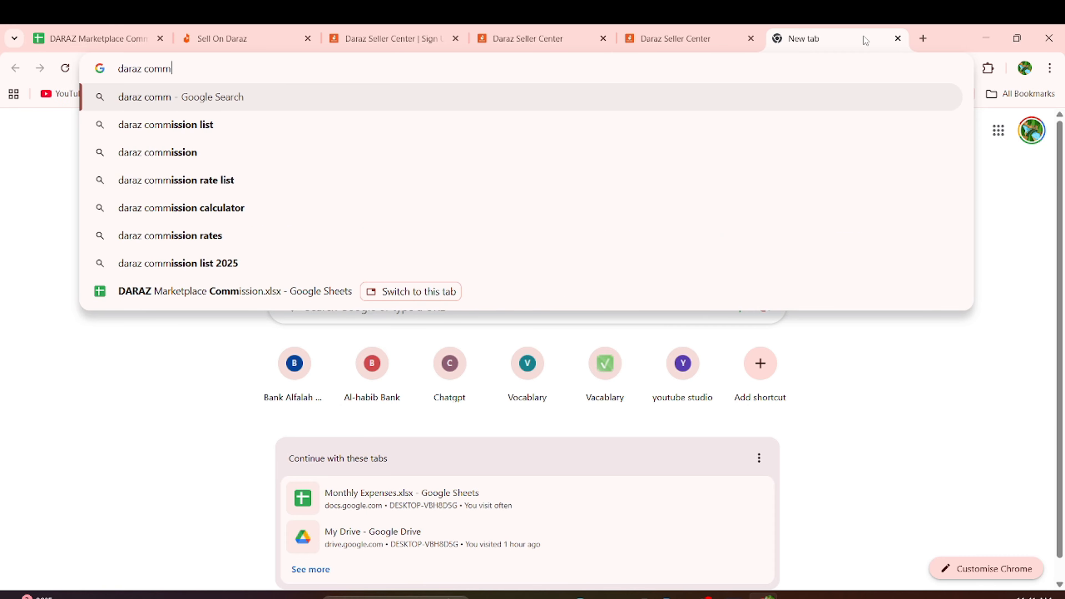
key("Down")
key("Return")
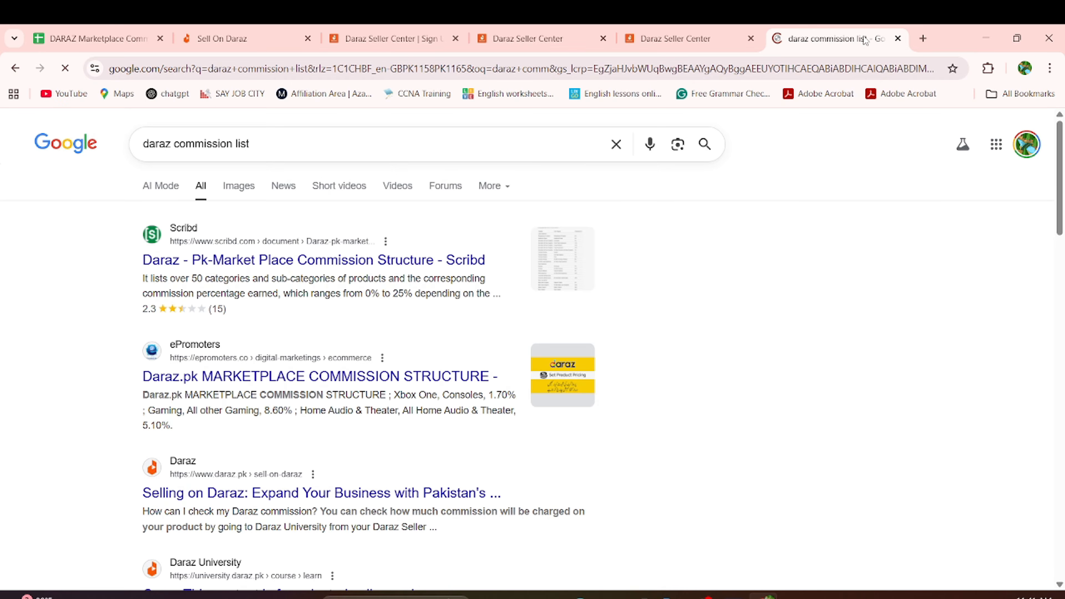
left_click(409, 268)
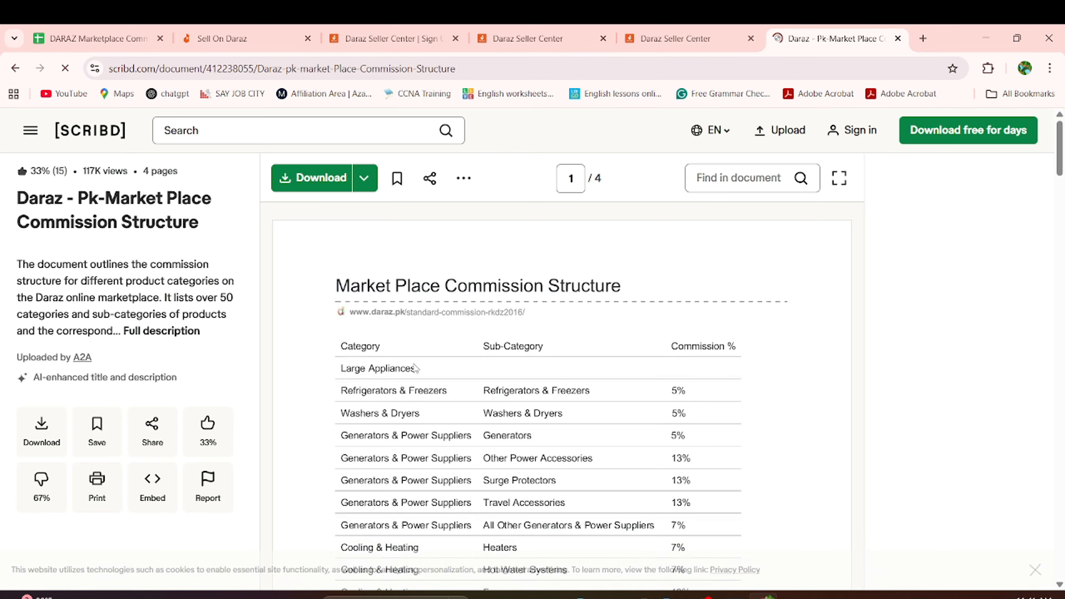
Step: Examine the commission rates on page 1, from large appliances, including refrigerators and heaters, through the baby, toys and kids categories
scroll(431, 403, "down", 3)
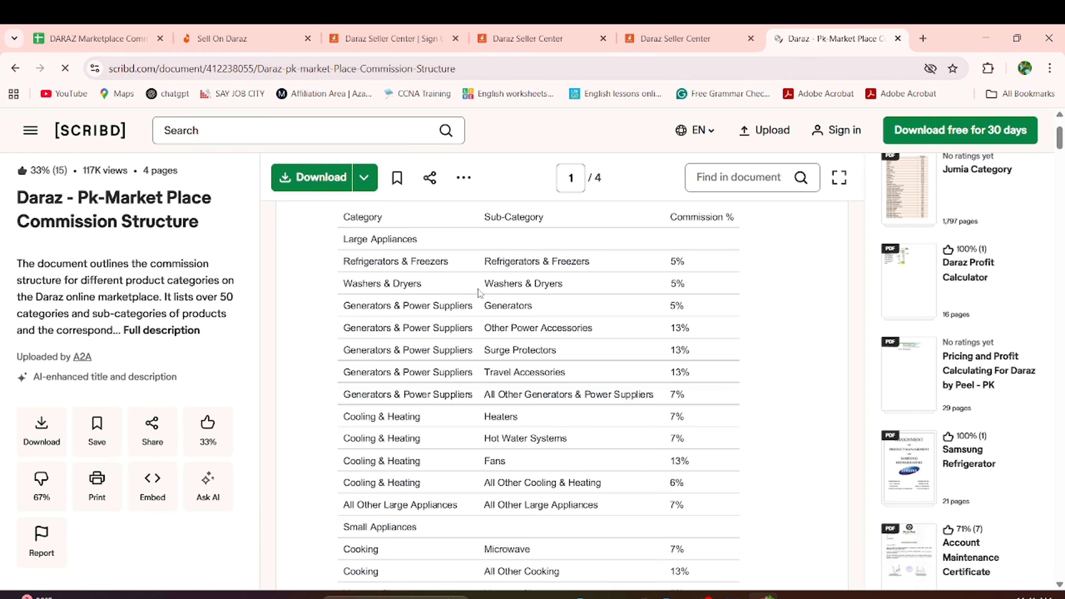
scroll(480, 293, "up", 1)
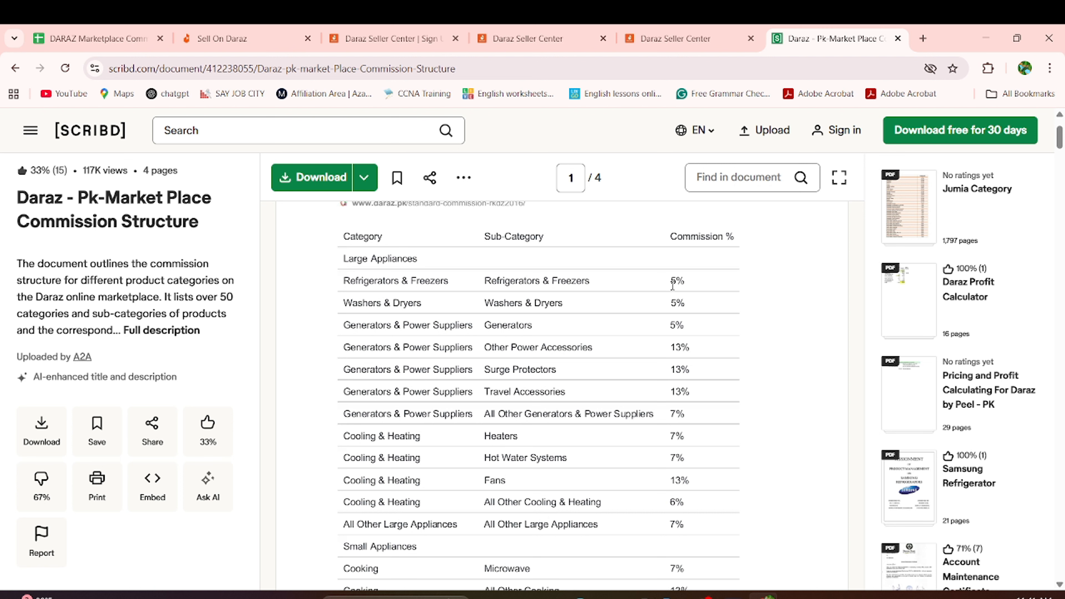
left_click_drag(671, 286, 678, 287)
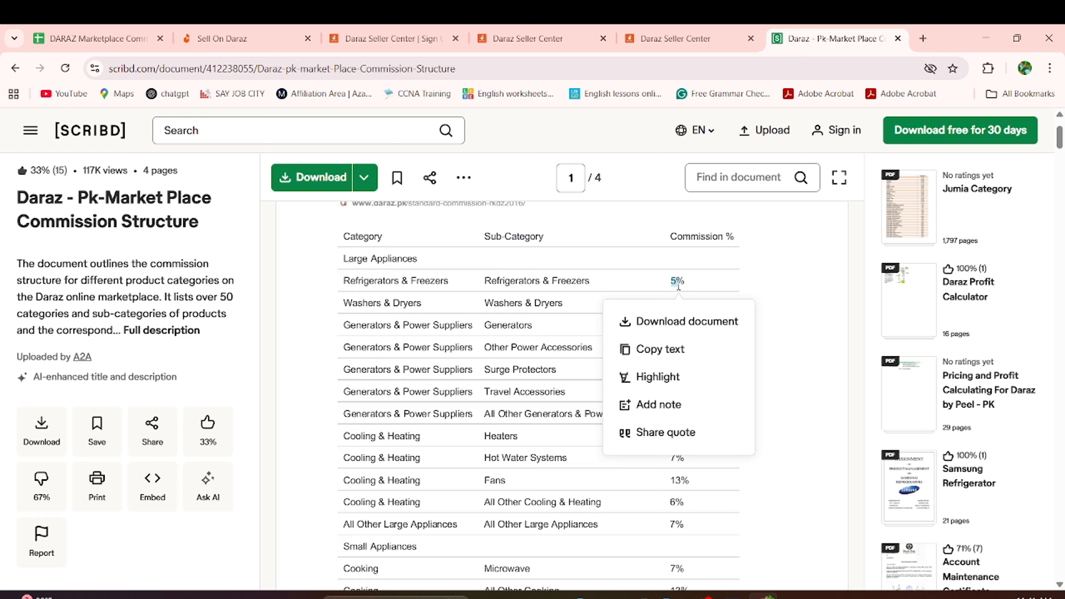
left_click(733, 276)
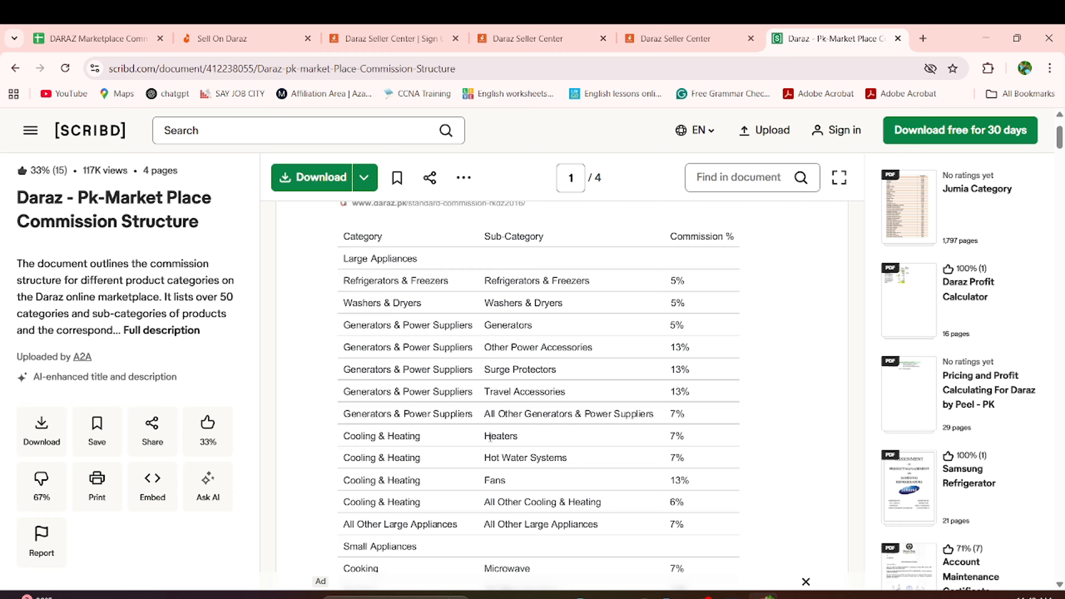
scroll(490, 437, "down", 2)
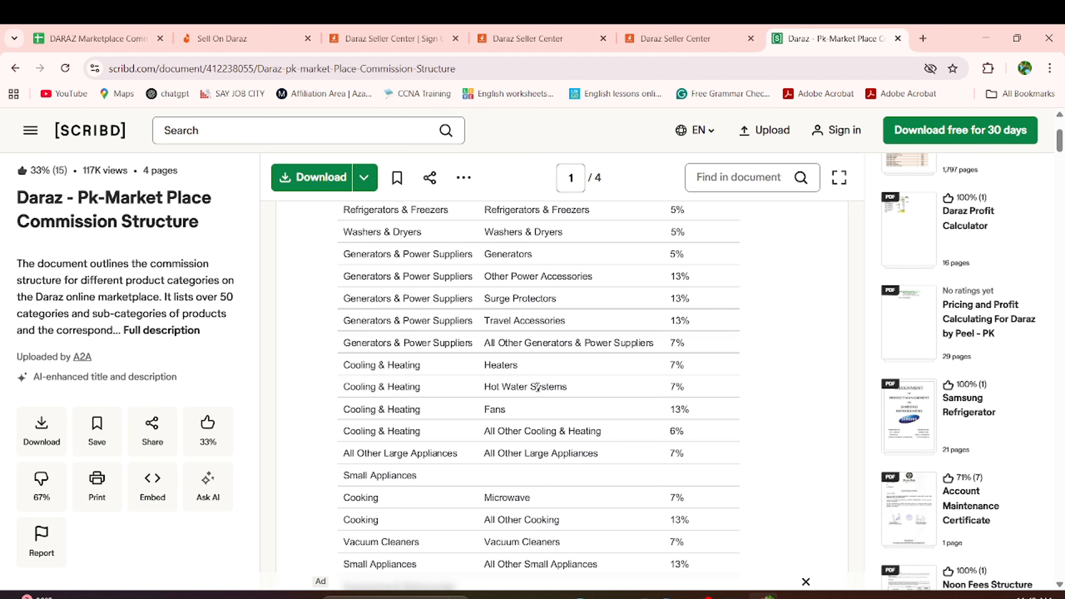
scroll(537, 386, "up", 5)
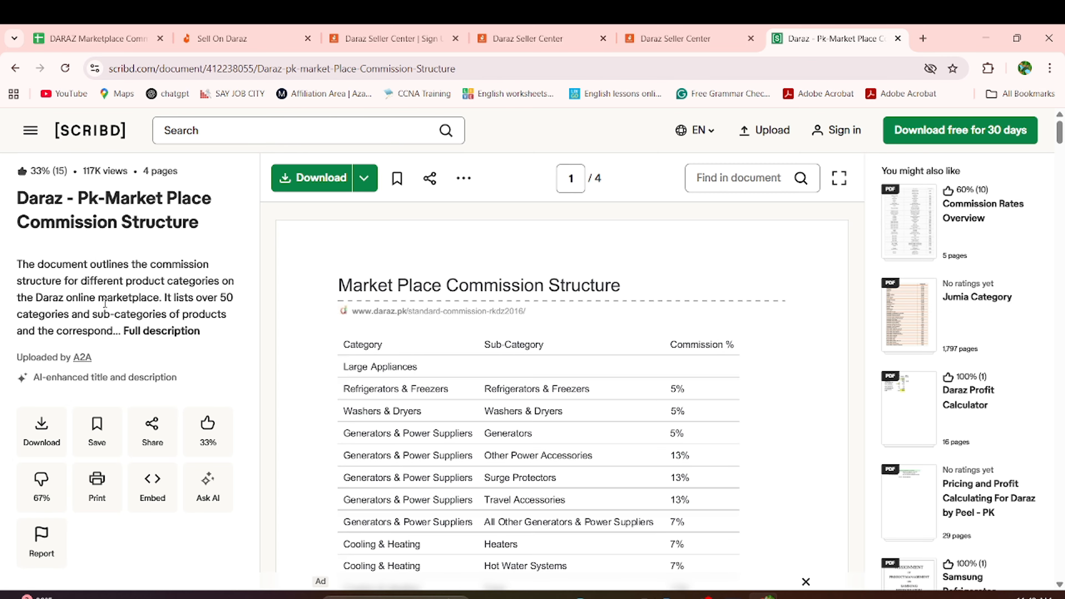
scroll(399, 403, "down", 5)
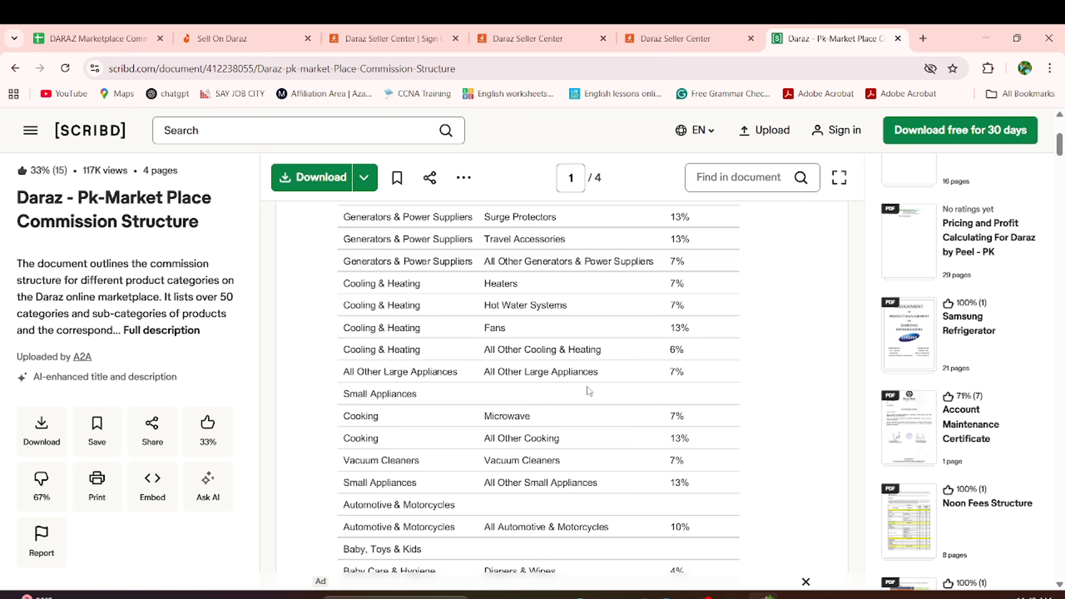
scroll(587, 389, "down", 3)
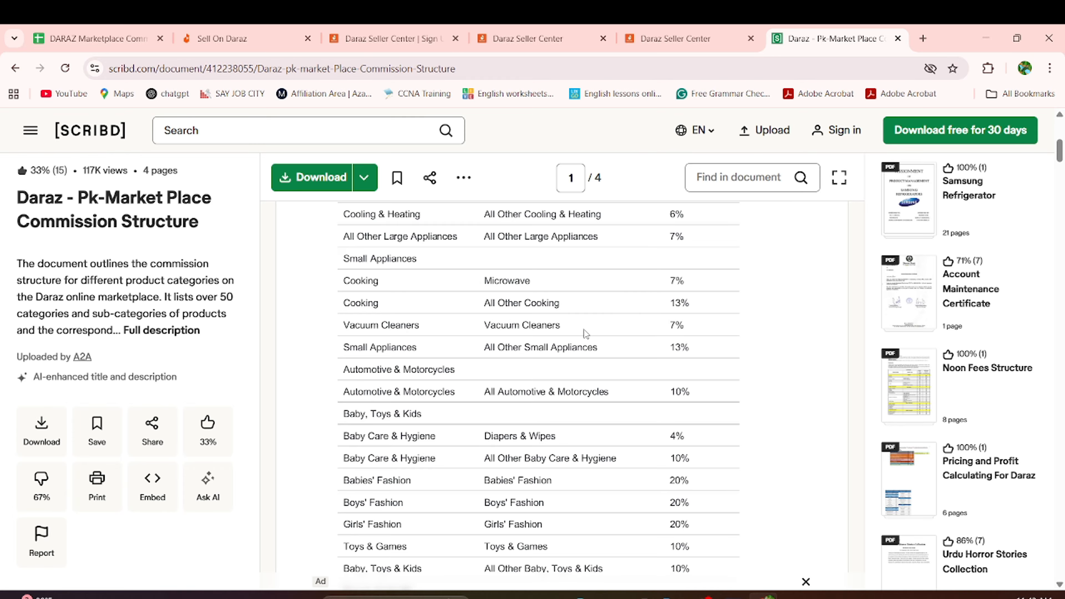
scroll(586, 333, "up", 3)
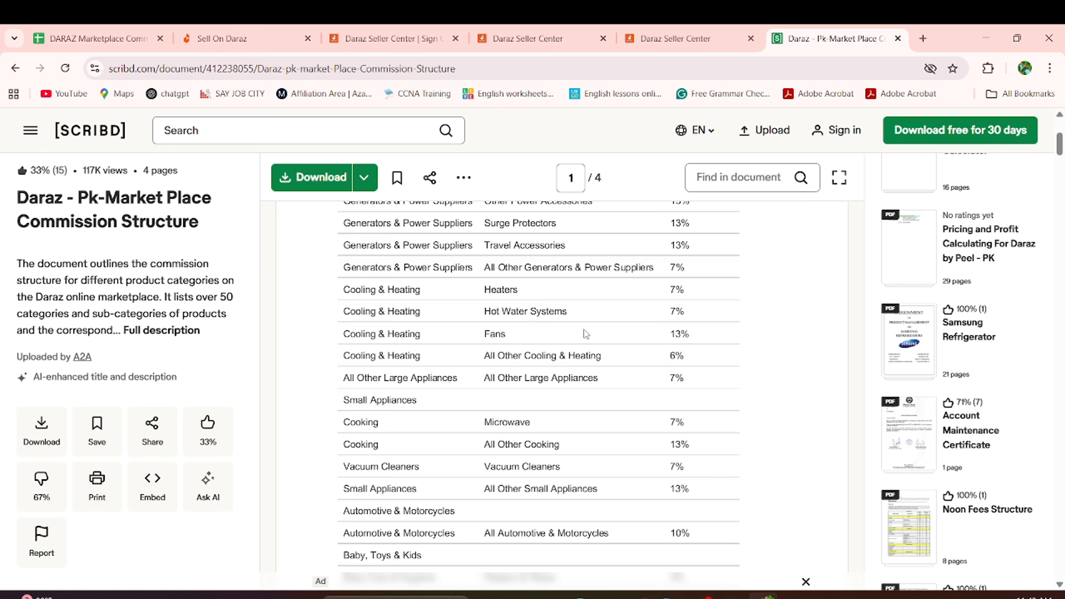
scroll(584, 330, "up", 1)
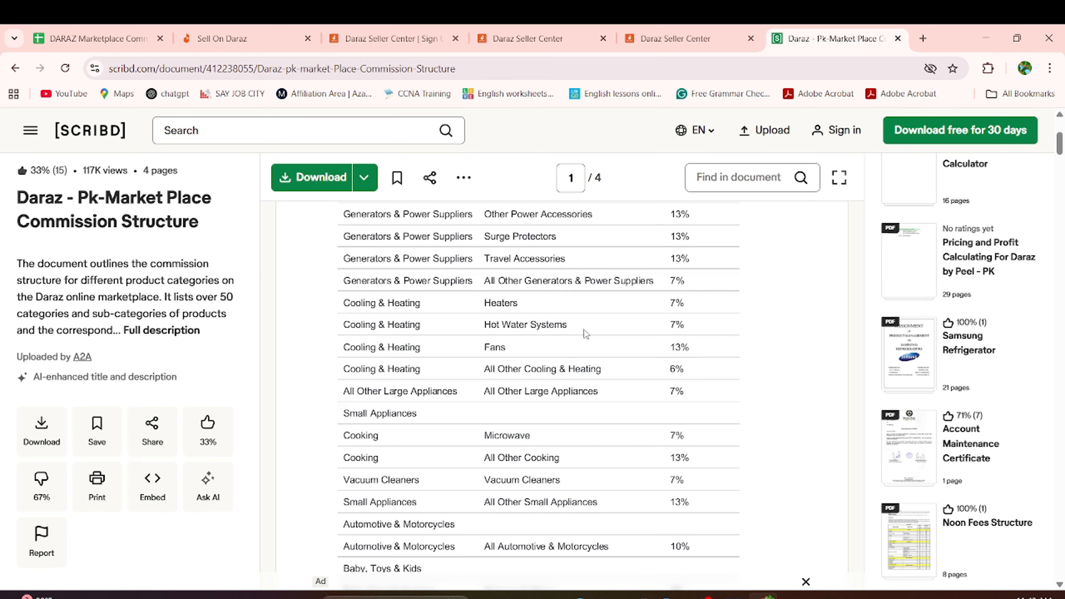
double_click(674, 305)
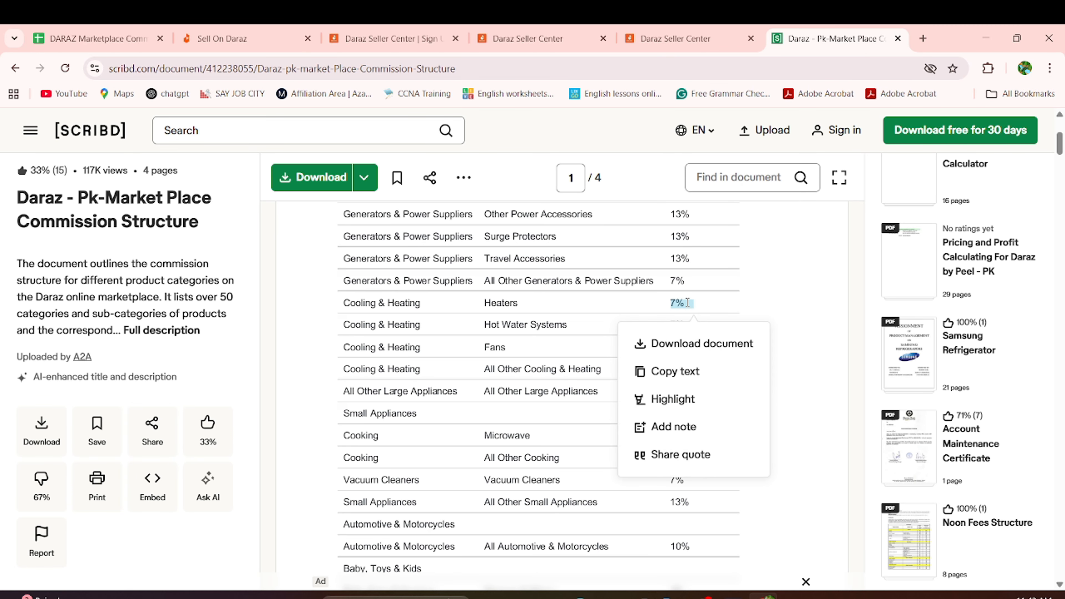
left_click(738, 309)
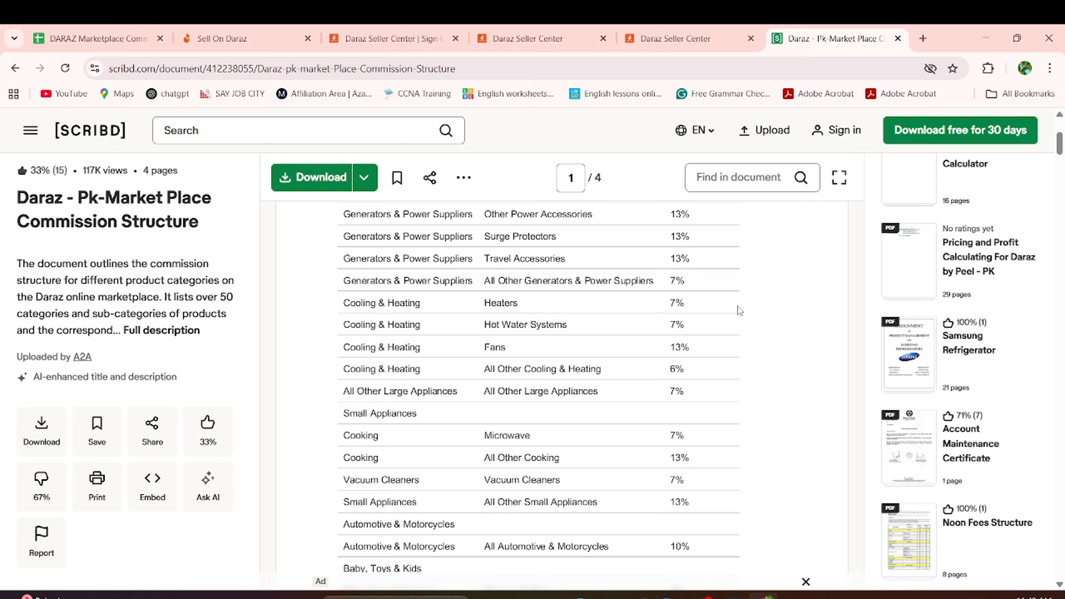
scroll(737, 306, "down", 3)
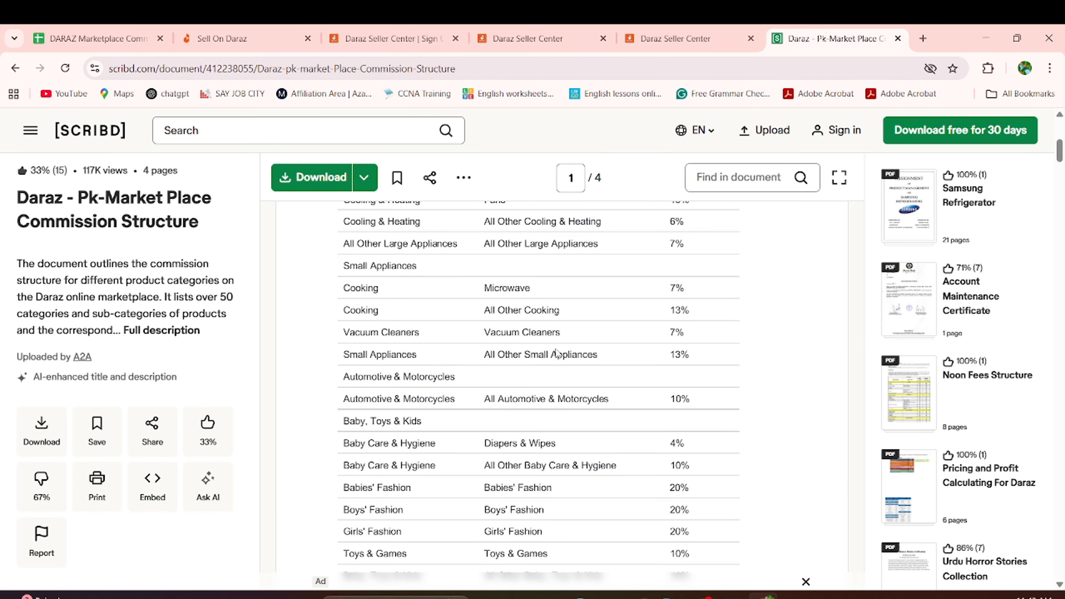
scroll(557, 354, "down", 3)
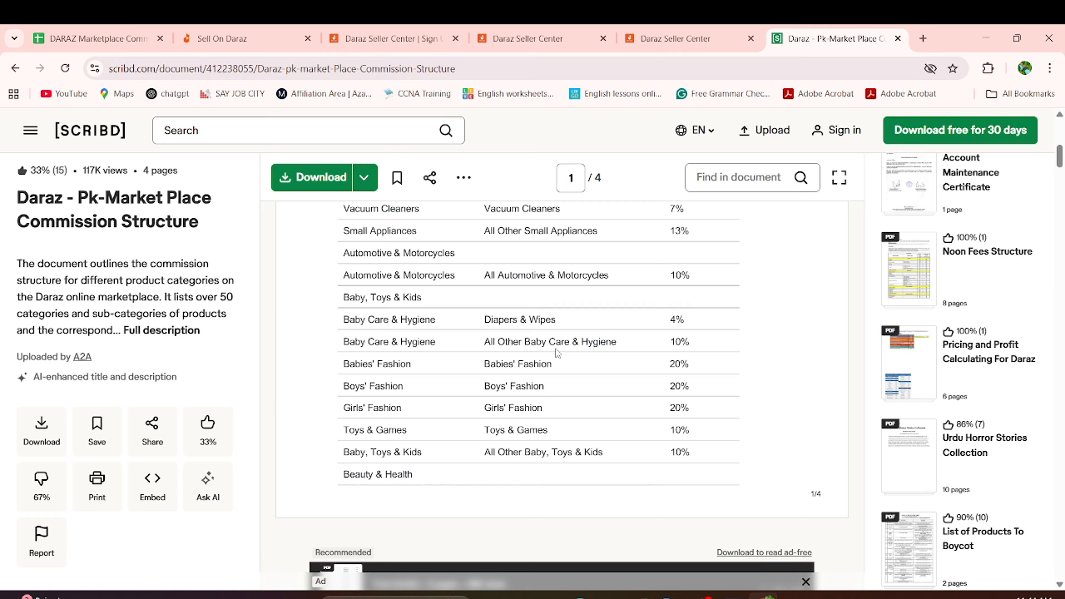
Step: Review the page 2 commission rates for beauty, books, computing, including desktops and monitors, video games and equipment
scroll(529, 461, "down", 5)
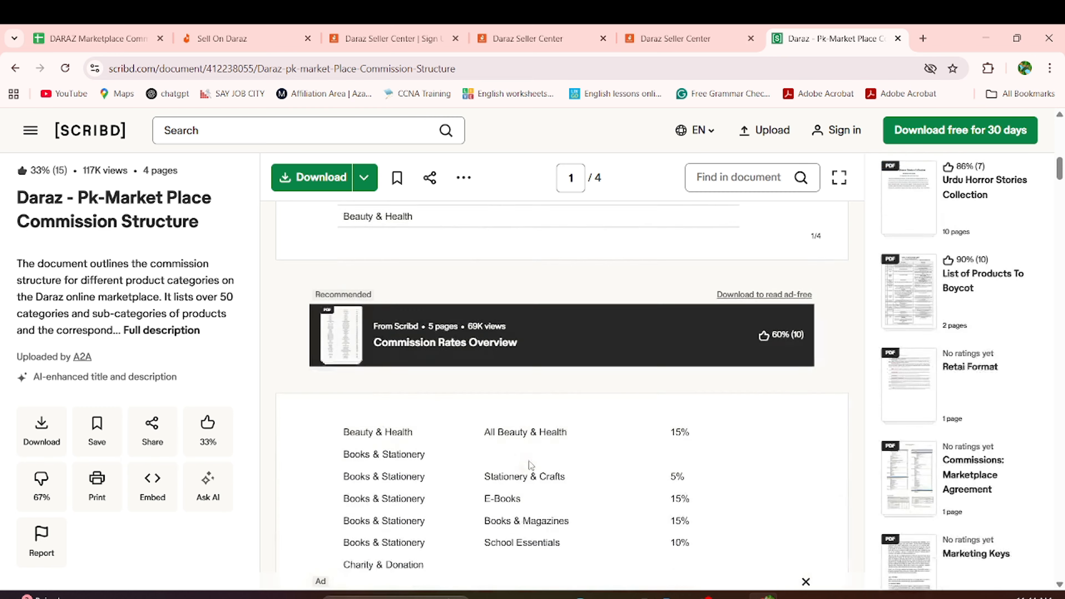
scroll(529, 461, "down", 4)
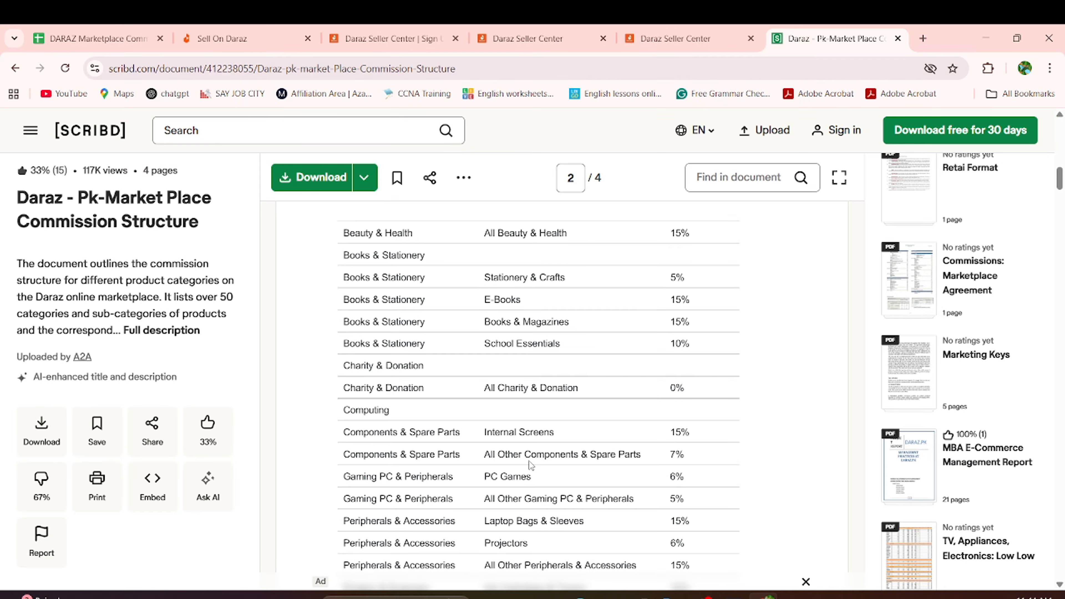
scroll(529, 461, "down", 5)
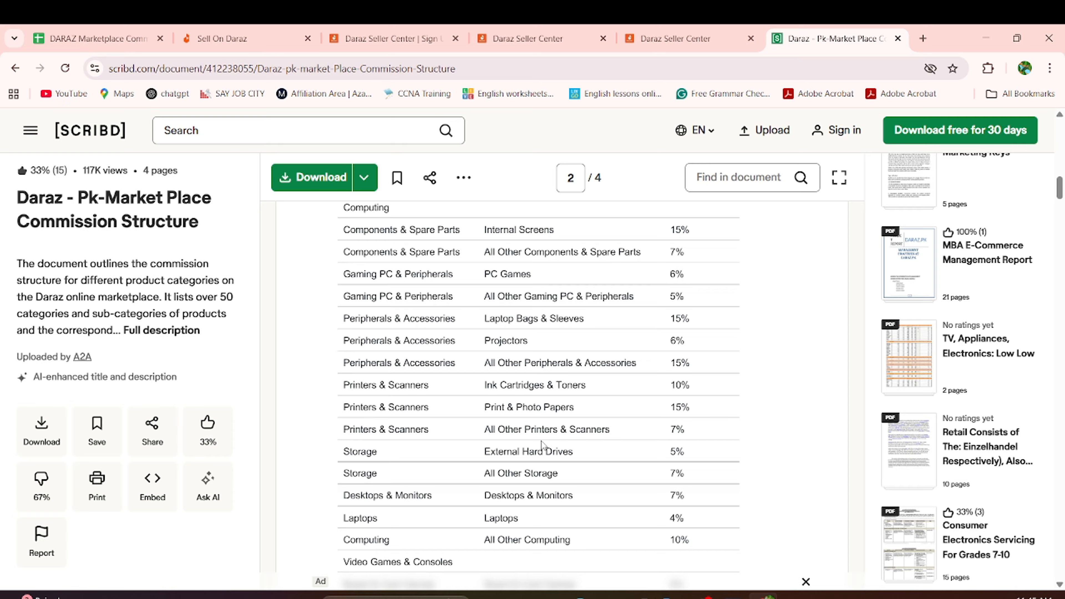
scroll(541, 444, "down", 1)
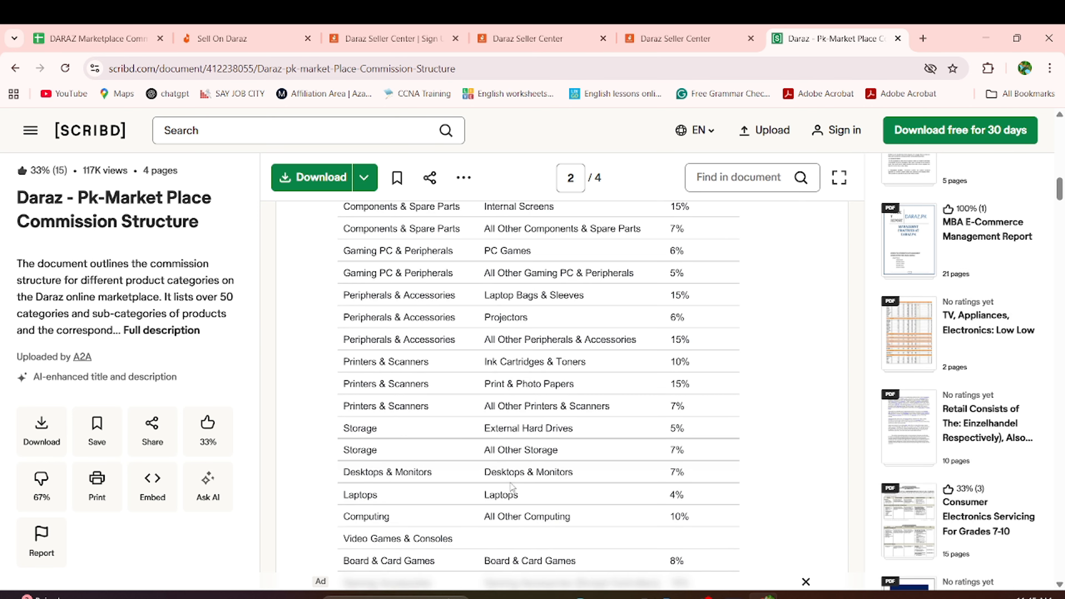
triple_click(522, 474)
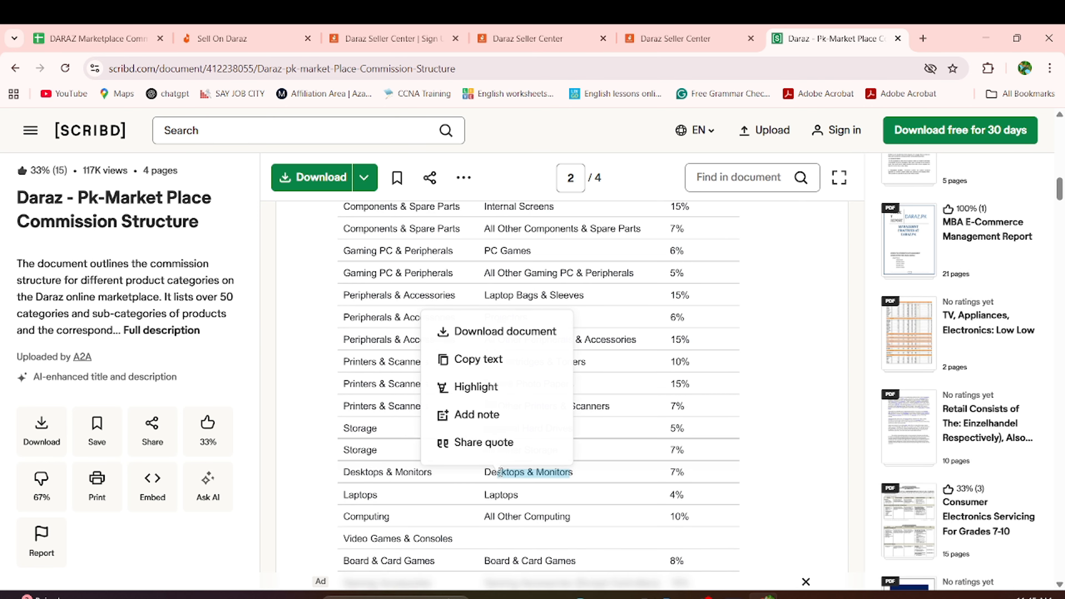
left_click(671, 470)
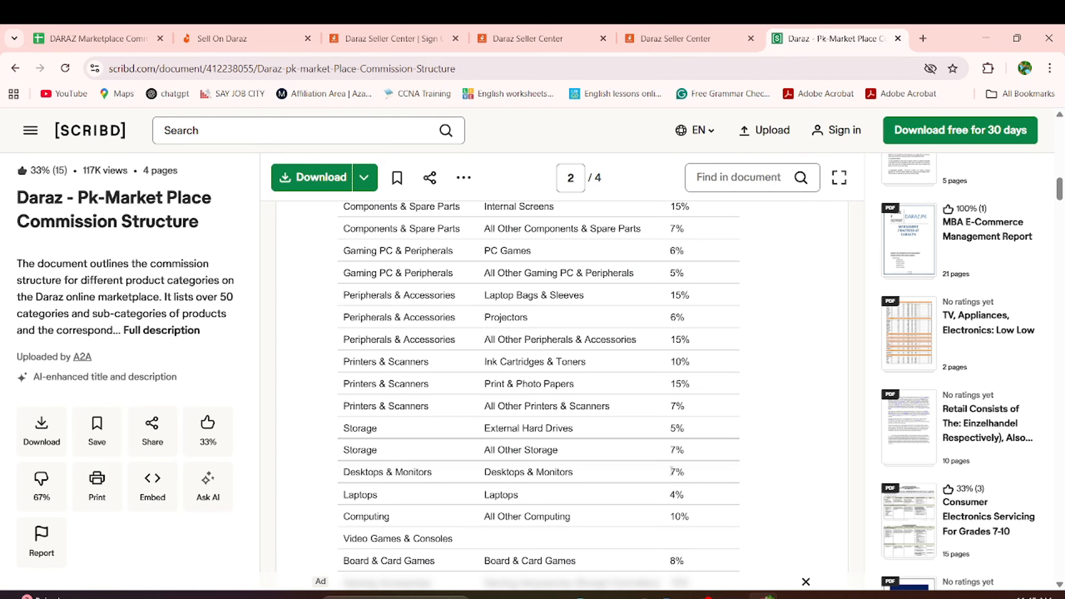
scroll(671, 469, "down", 4)
scroll(673, 466, "down", 1)
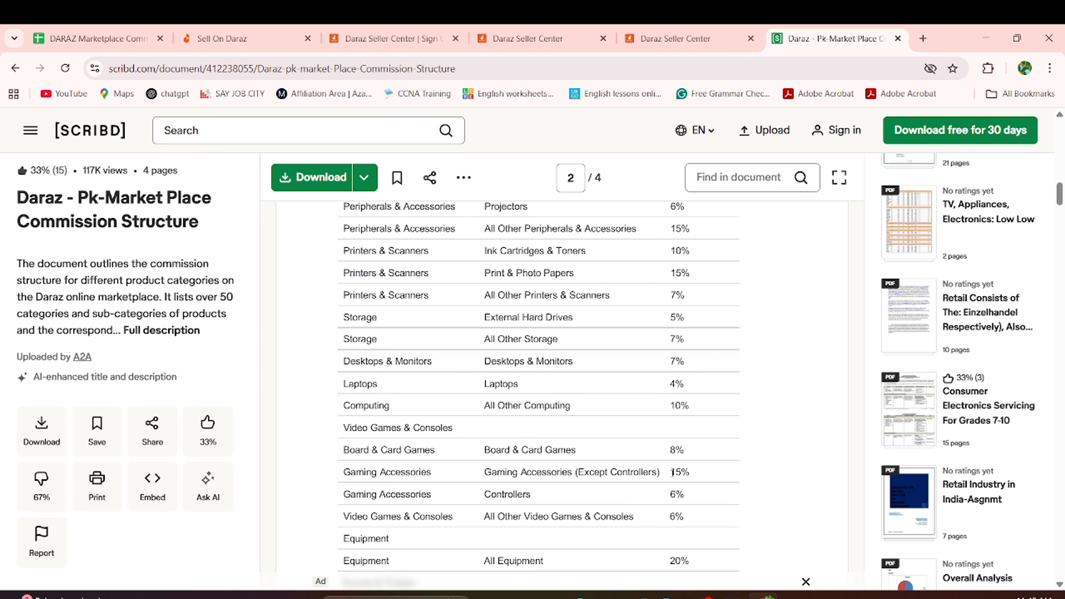
scroll(673, 473, "down", 2)
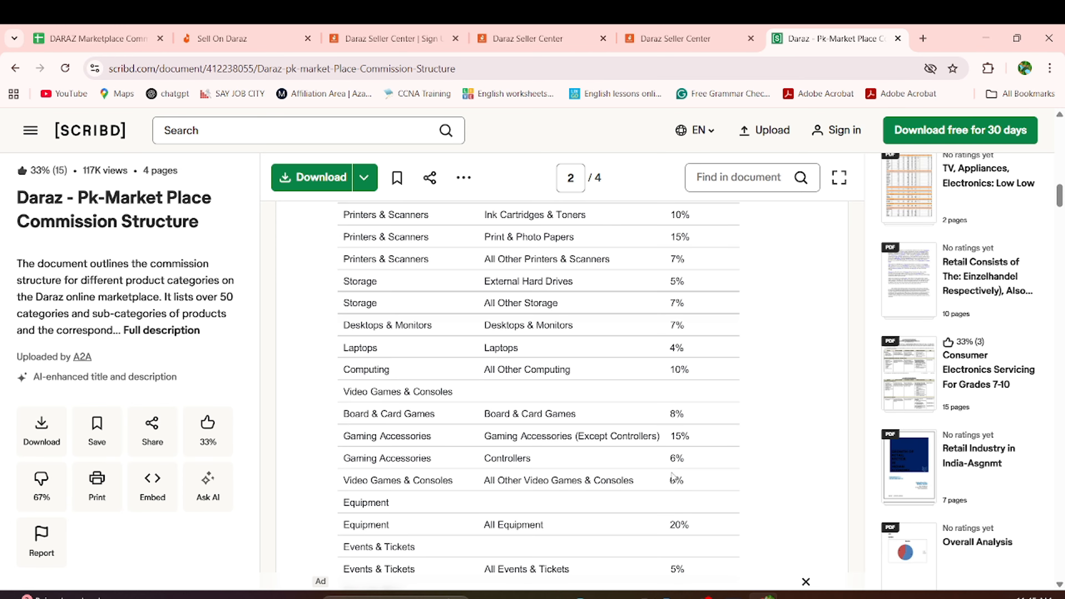
Step: Read through the commission rates on pages 3 and 4, from groceries and home goods to women's fashion, up to the document's end
scroll(673, 477, "down", 10)
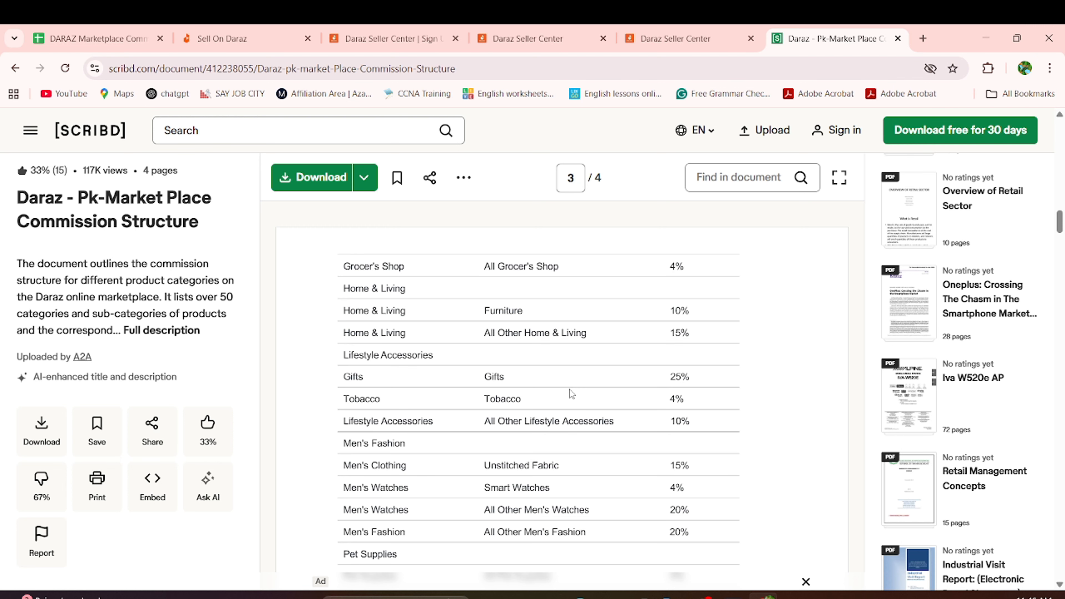
scroll(570, 390, "down", 3)
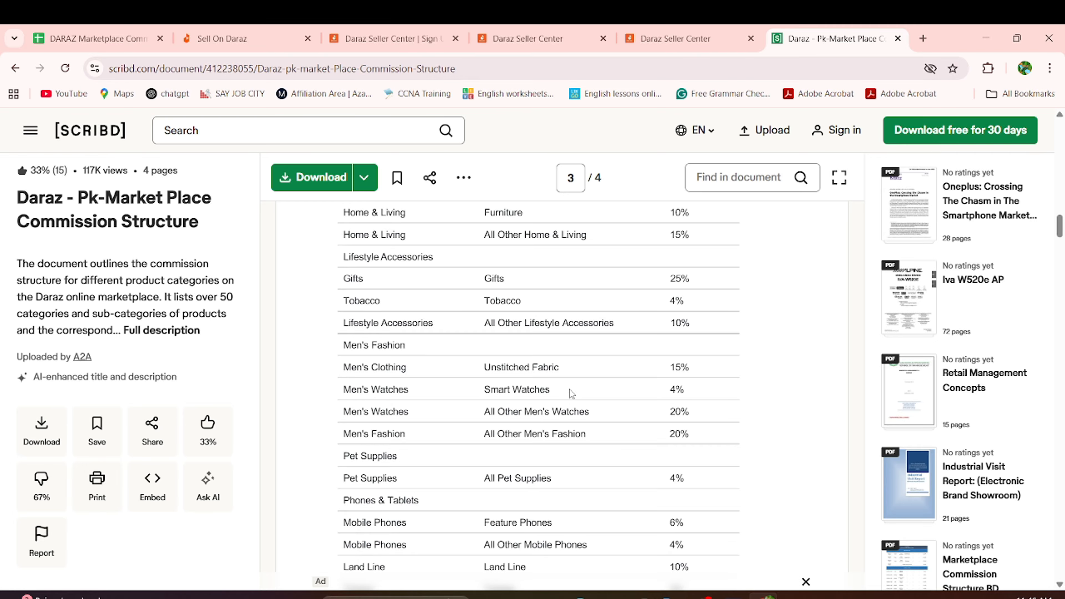
scroll(570, 391, "down", 2)
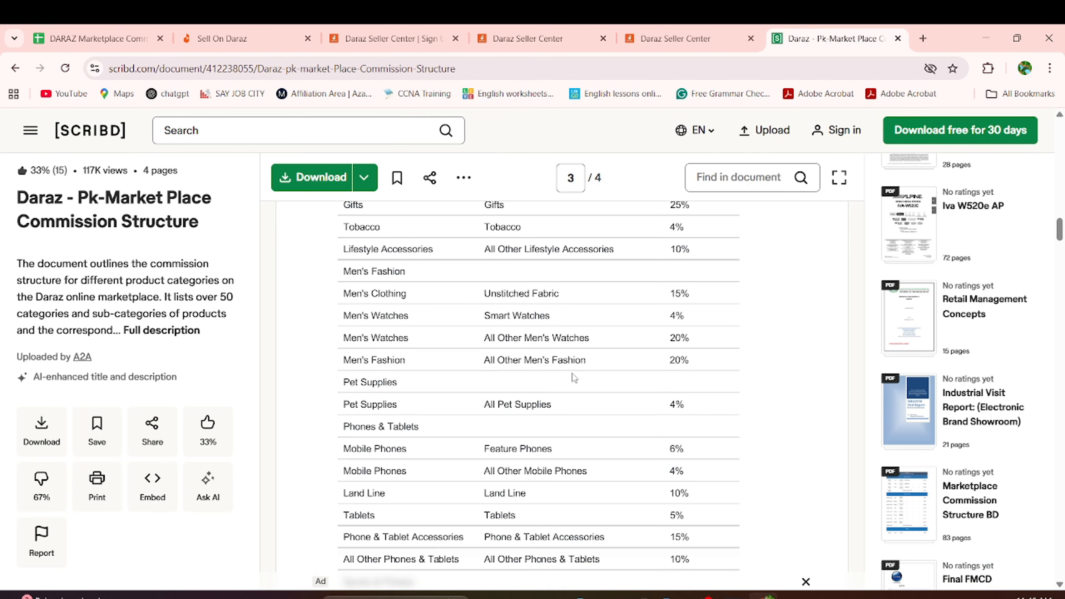
scroll(573, 376, "down", 3)
scroll(573, 377, "down", 1)
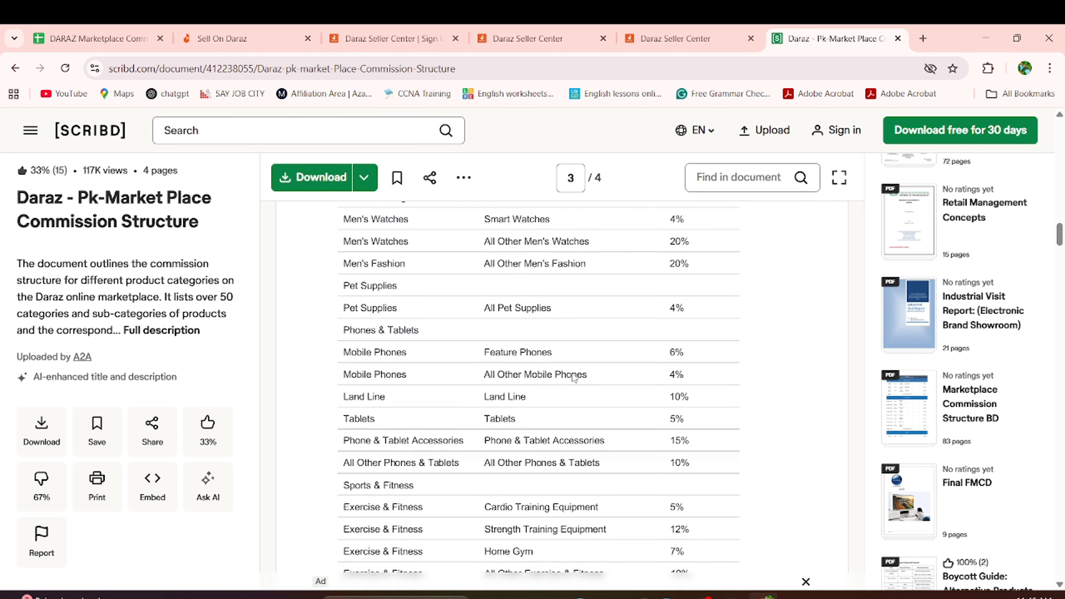
scroll(573, 373, "down", 2)
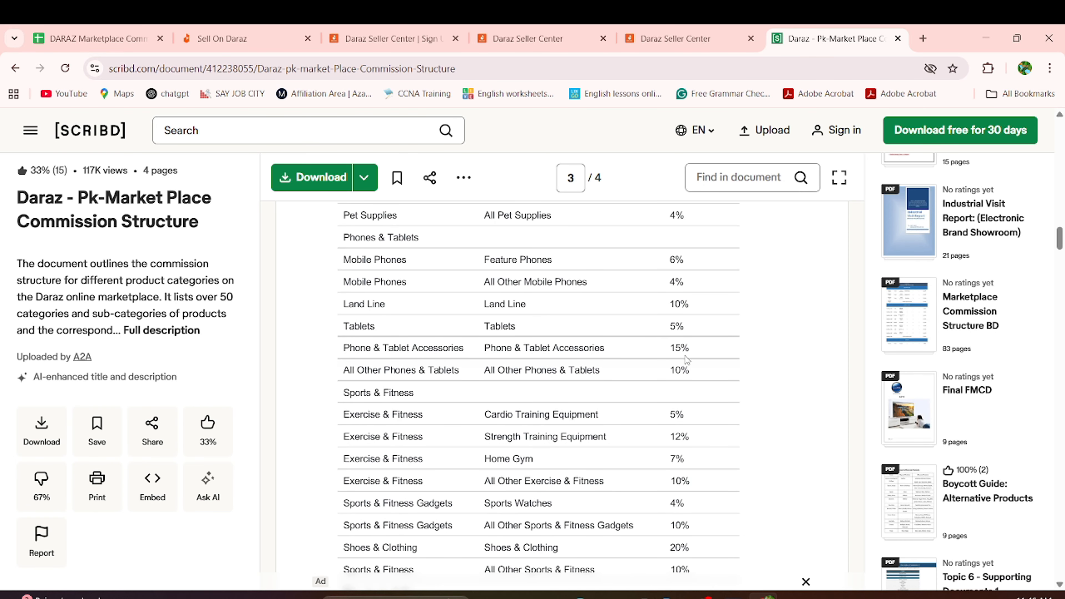
scroll(694, 359, "down", 3)
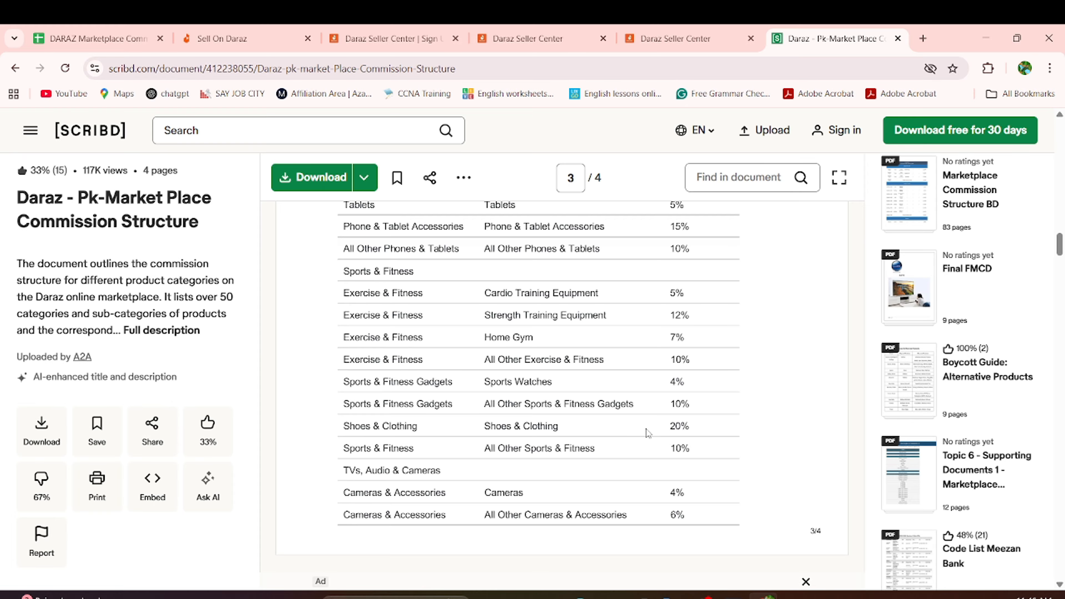
scroll(648, 433, "down", 10)
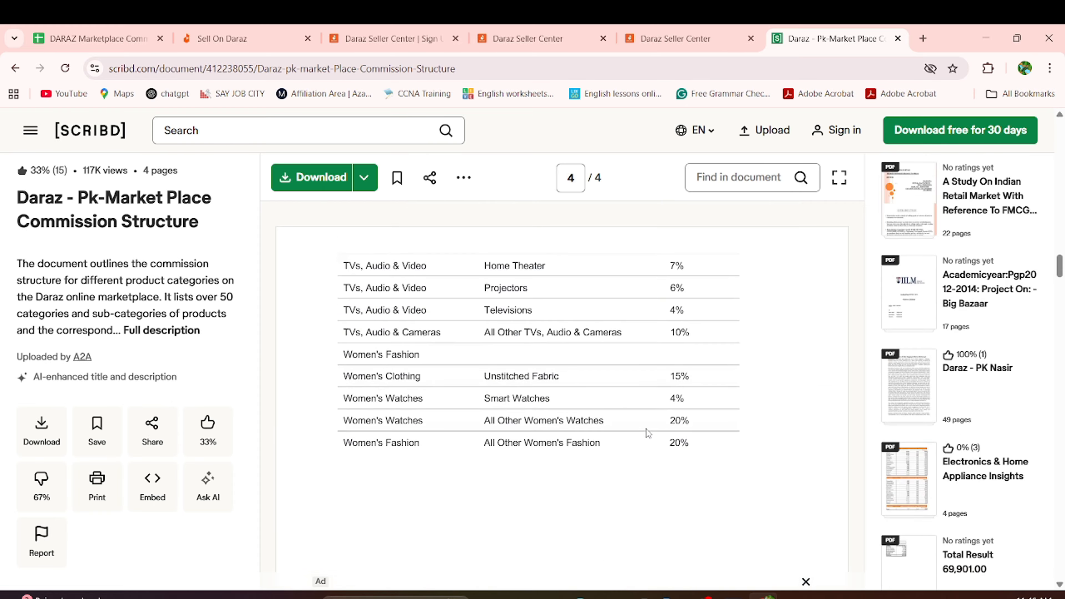
scroll(648, 434, "down", 1)
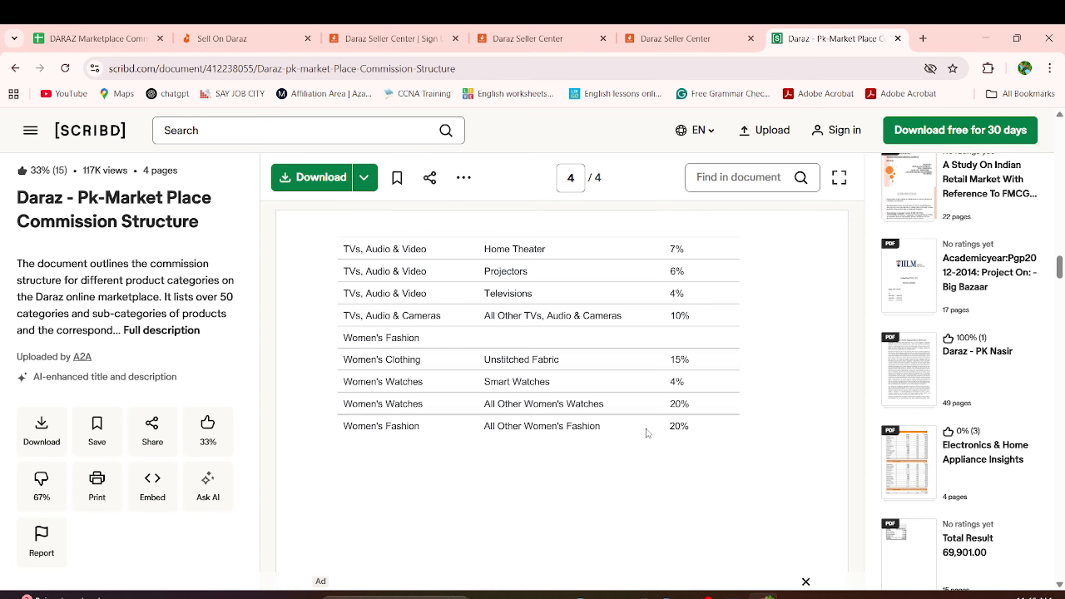
scroll(647, 433, "down", 8)
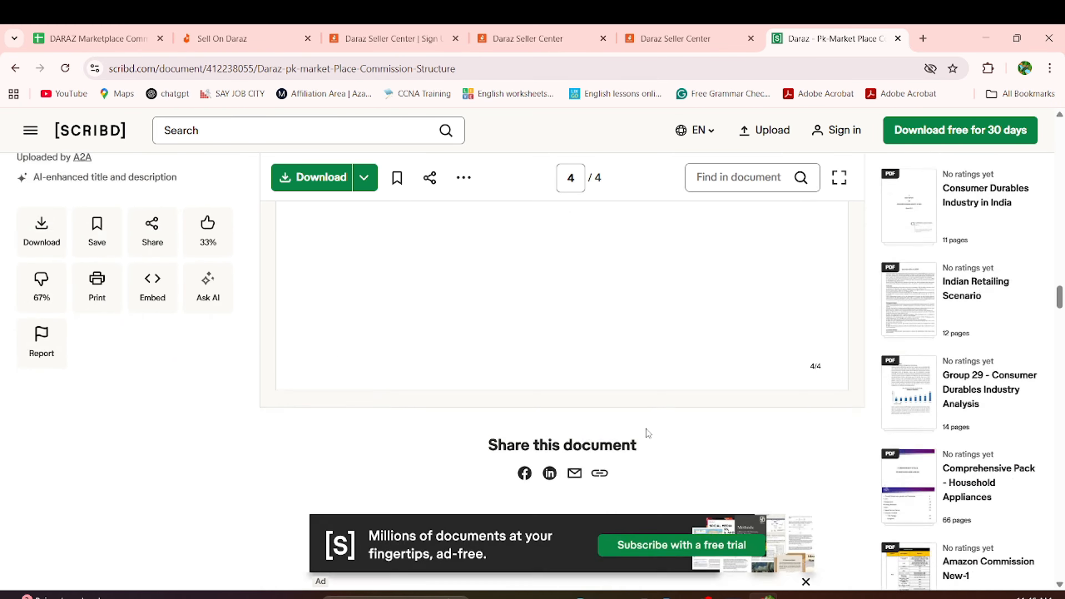
Step: Recheck the commission rates on pages 2 and 3, from books and computing through home, men's fashion, phones and sports
scroll(648, 434, "down", 17)
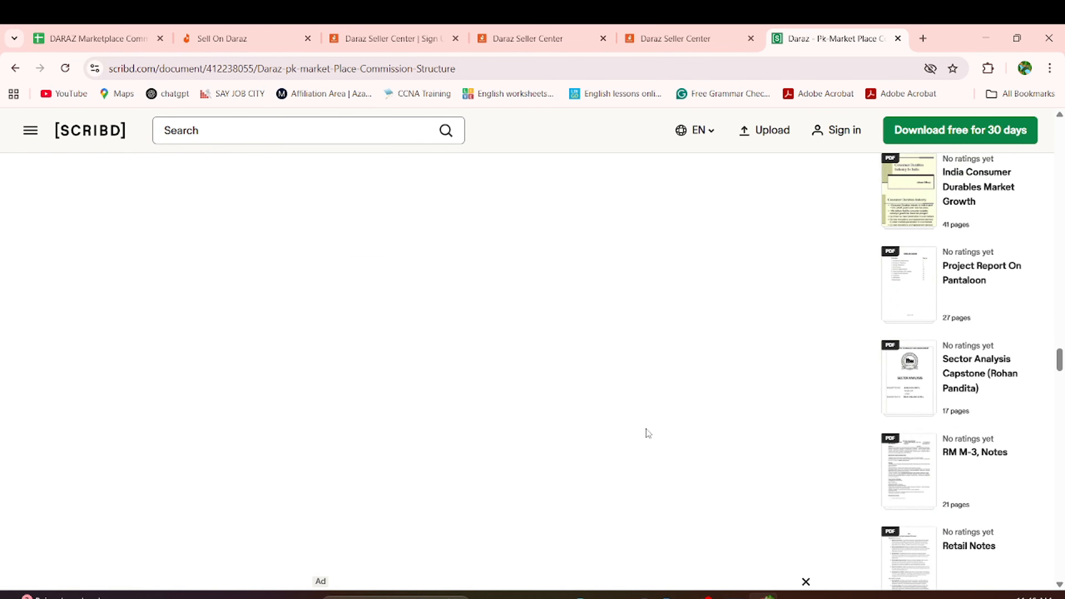
scroll(648, 433, "up", 17)
scroll(647, 433, "up", 15)
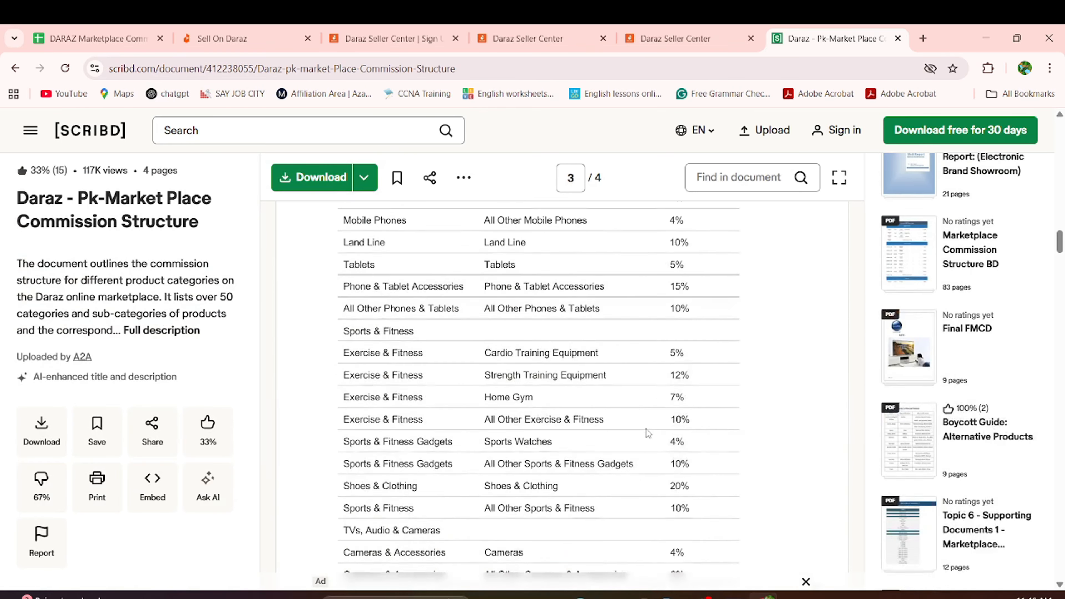
scroll(648, 434, "up", 20)
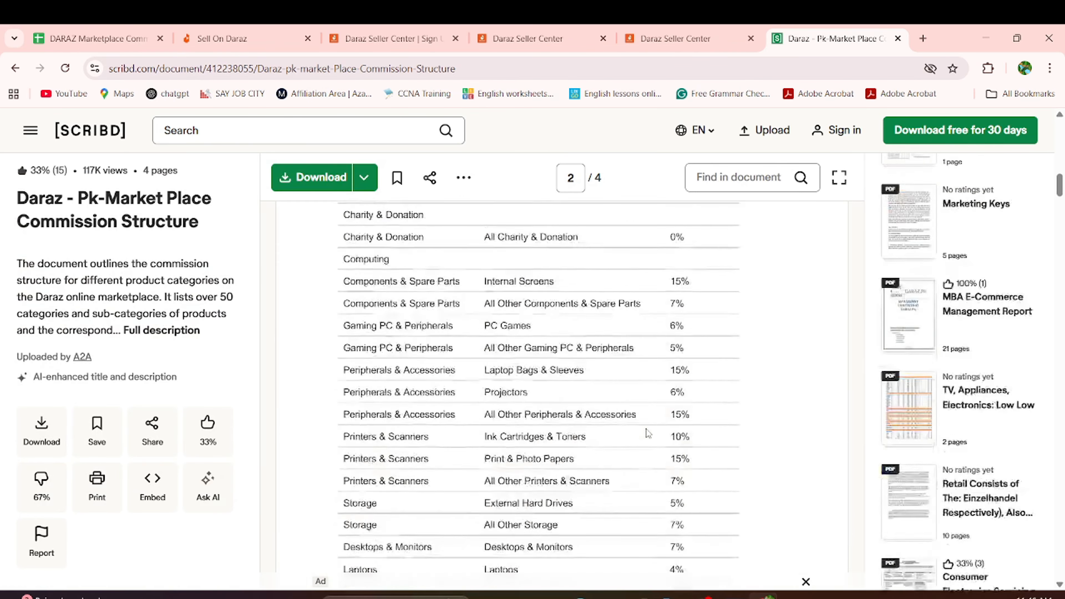
scroll(647, 433, "up", 2)
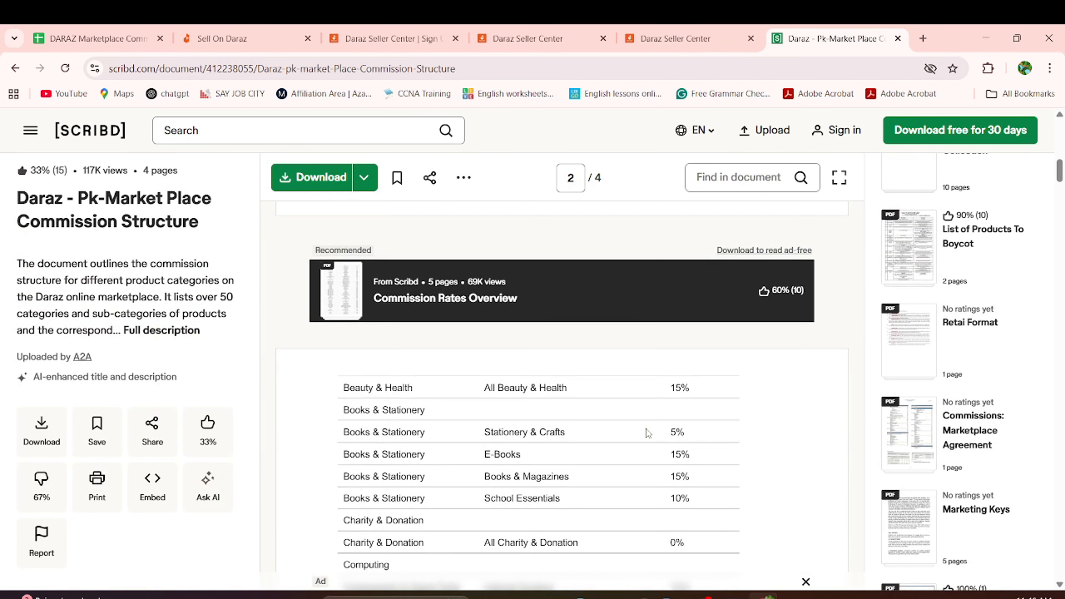
scroll(647, 433, "down", 3)
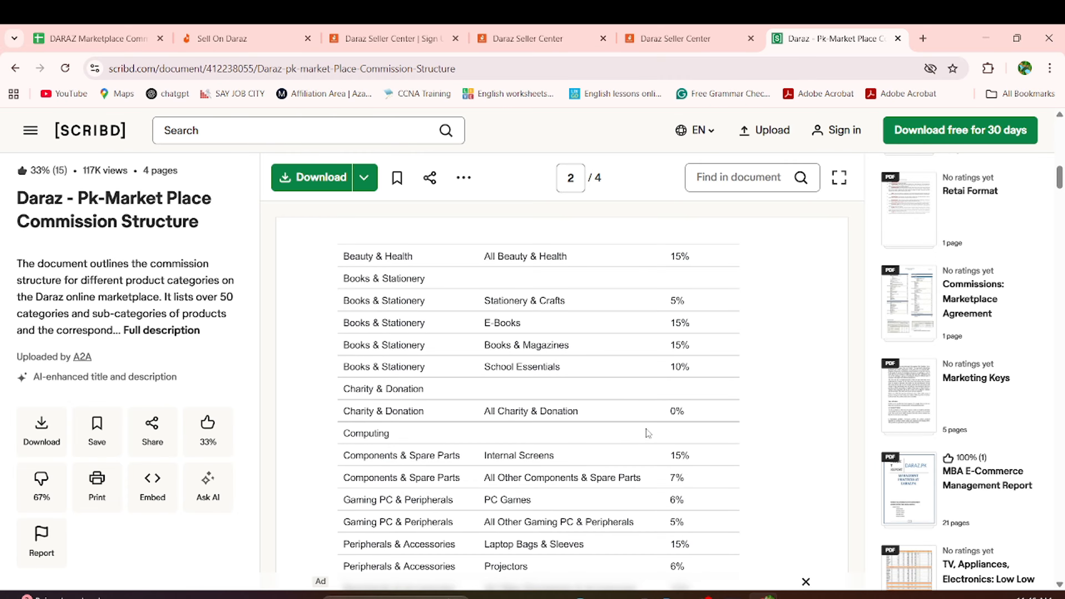
scroll(648, 434, "down", 7)
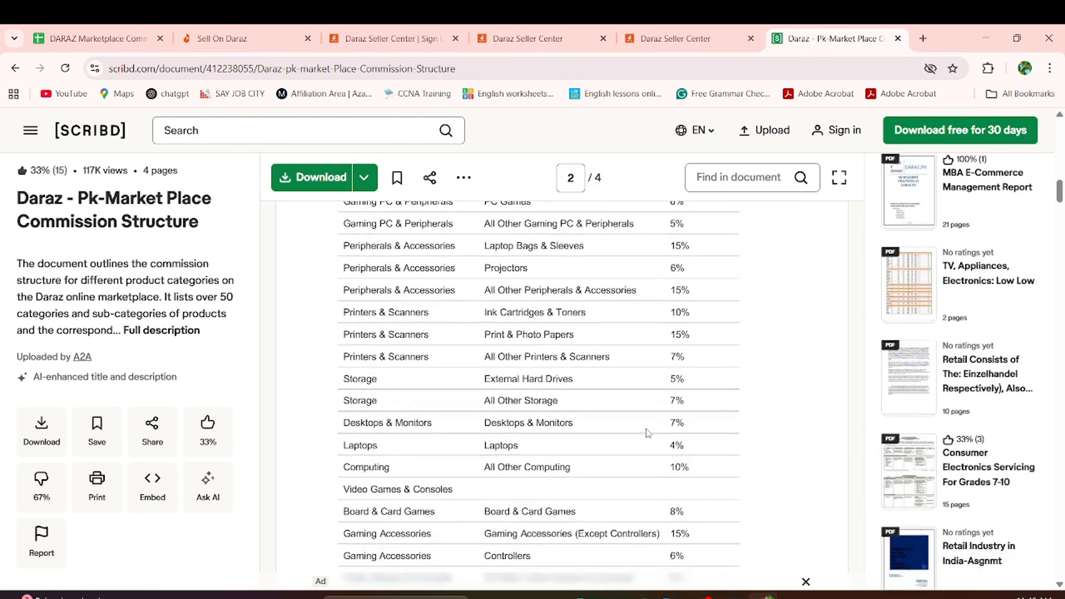
scroll(648, 433, "down", 6)
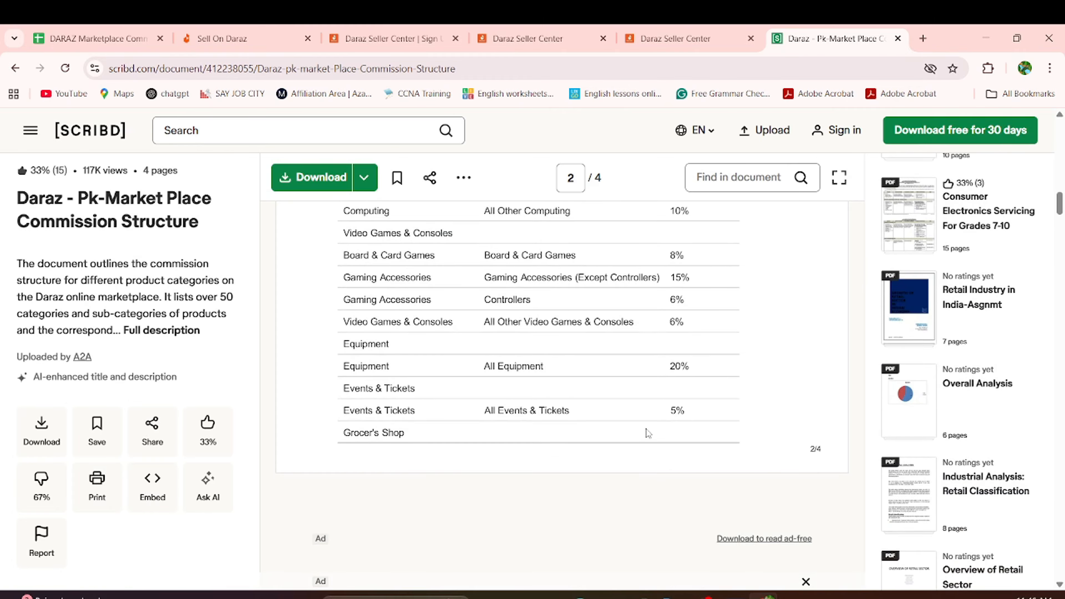
scroll(647, 434, "down", 7)
scroll(648, 434, "down", 5)
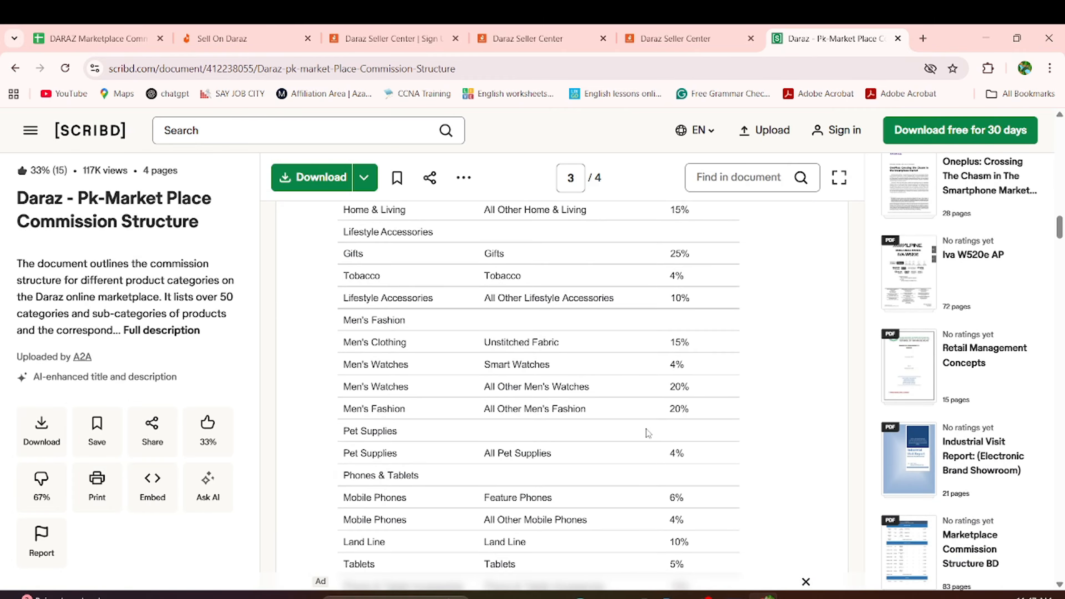
scroll(648, 433, "down", 6)
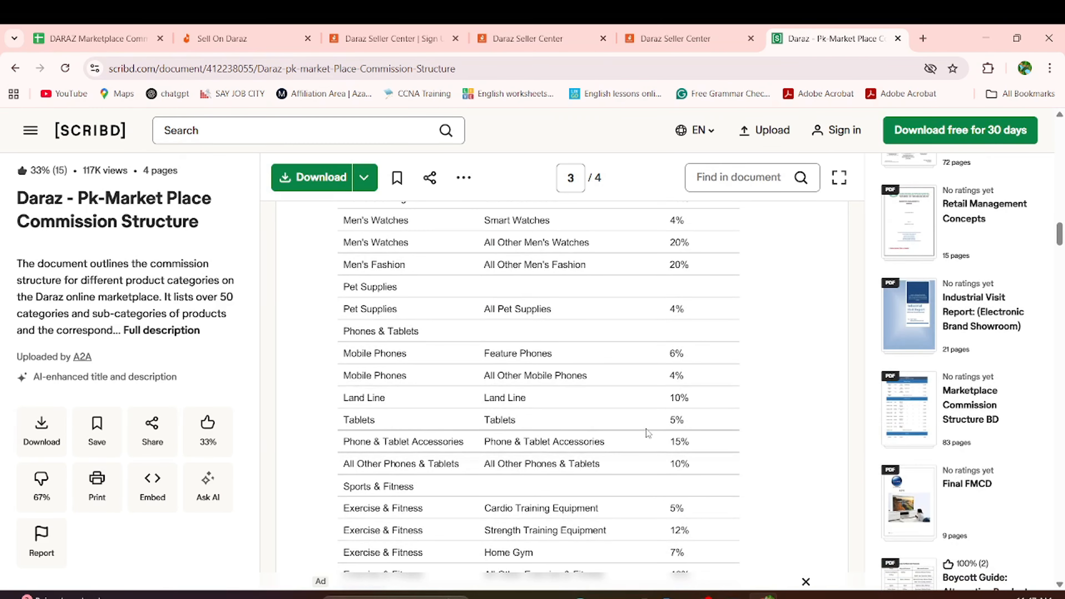
scroll(648, 433, "down", 4)
scroll(647, 433, "up", 20)
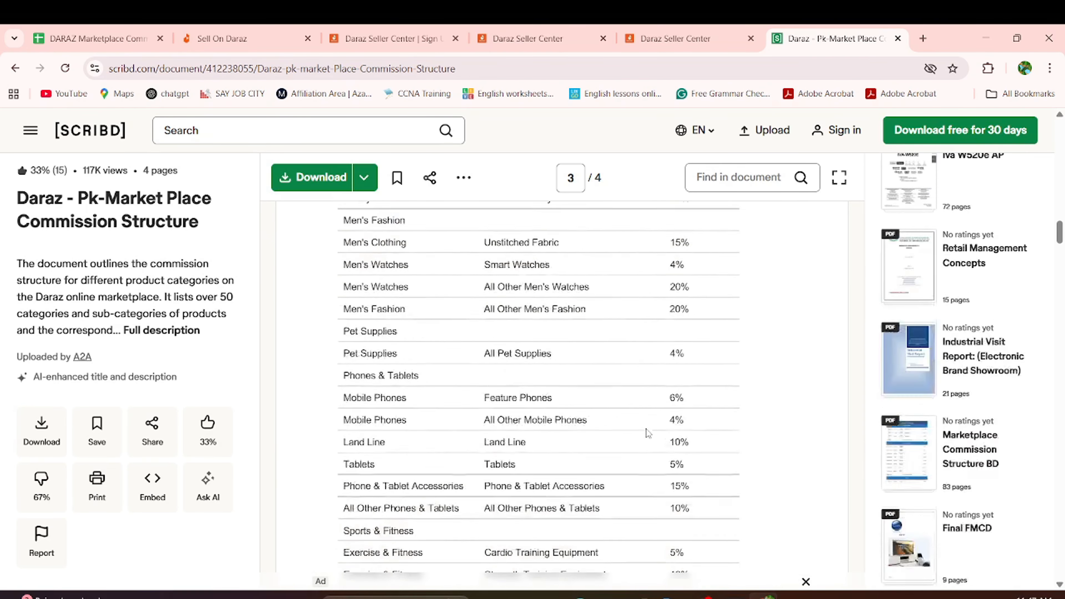
scroll(648, 433, "up", 2)
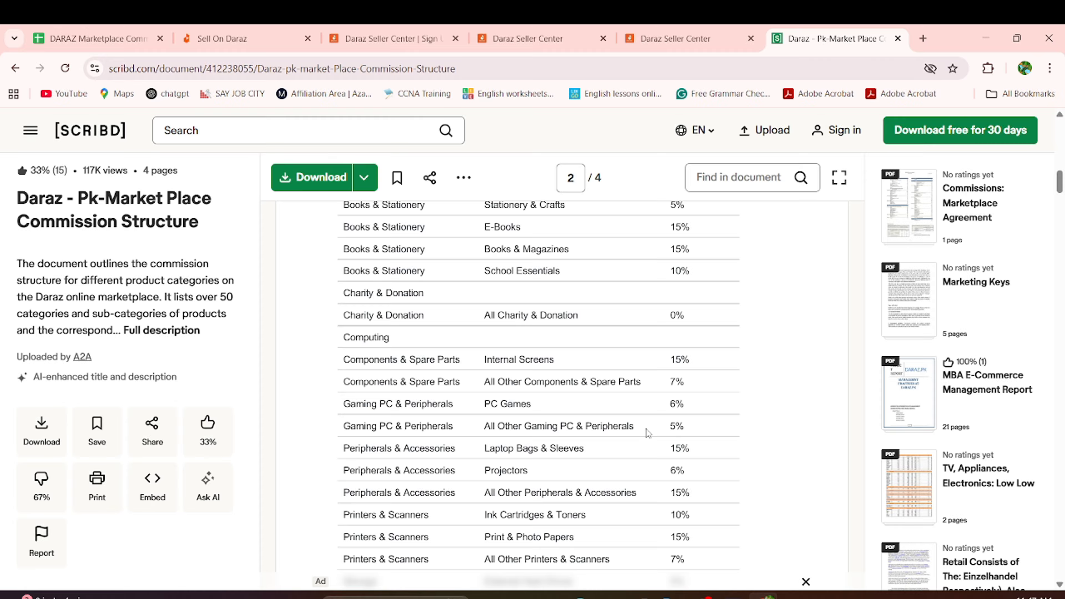
Step: Switch to the Daraz Seller Center home page and open the form for adding a new product
left_click(647, 26)
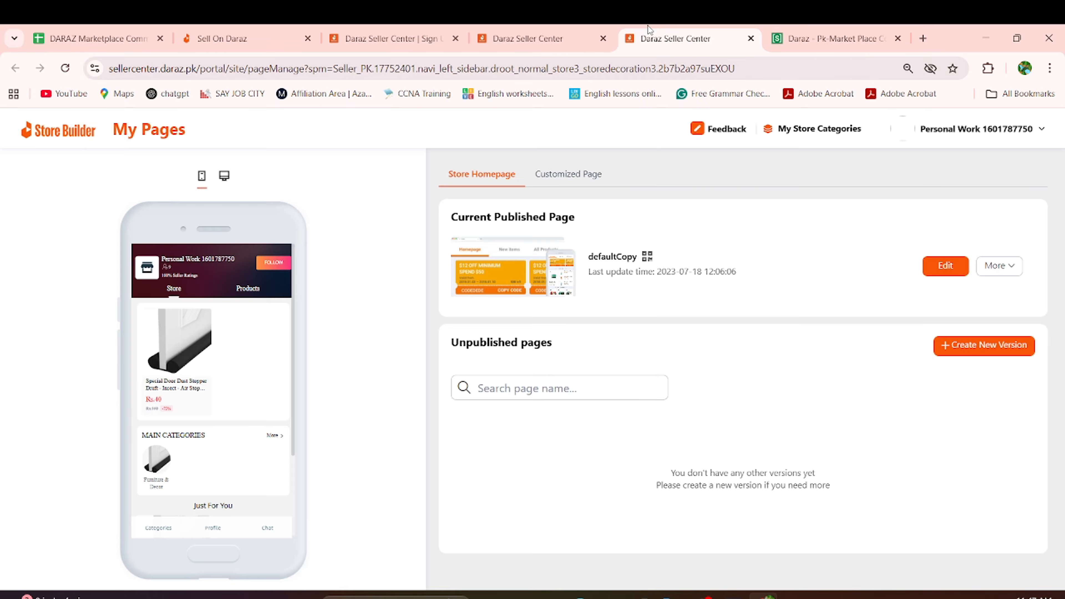
left_click(584, 27)
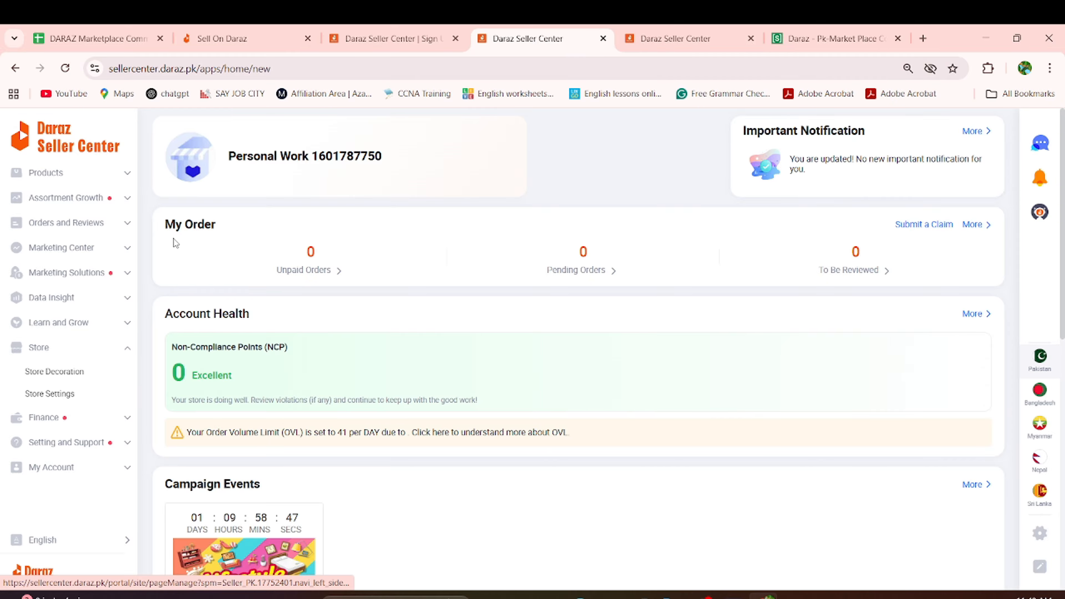
left_click(107, 185)
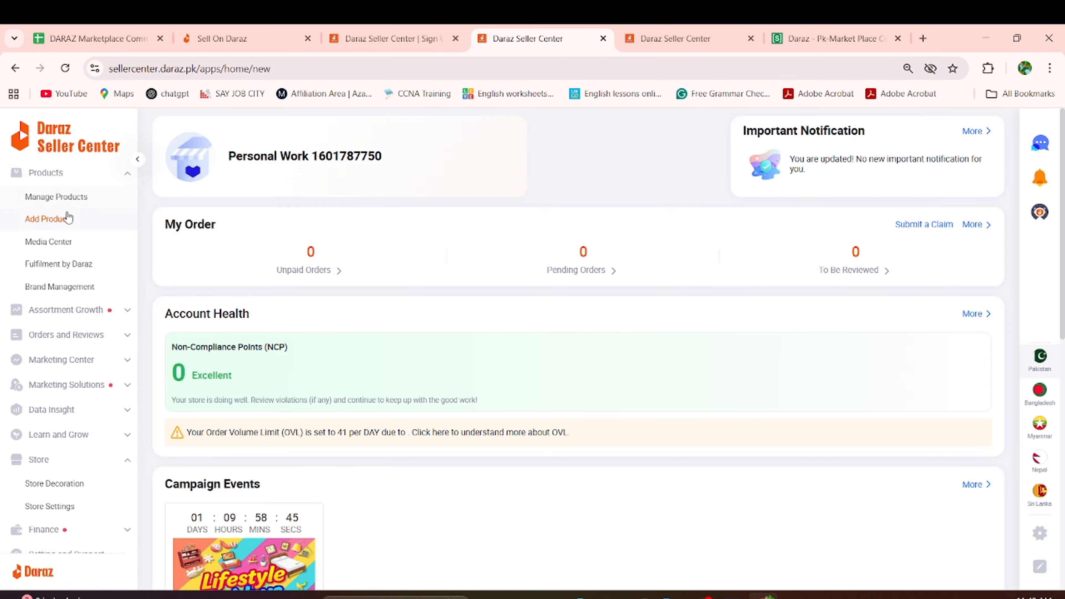
left_click(64, 220)
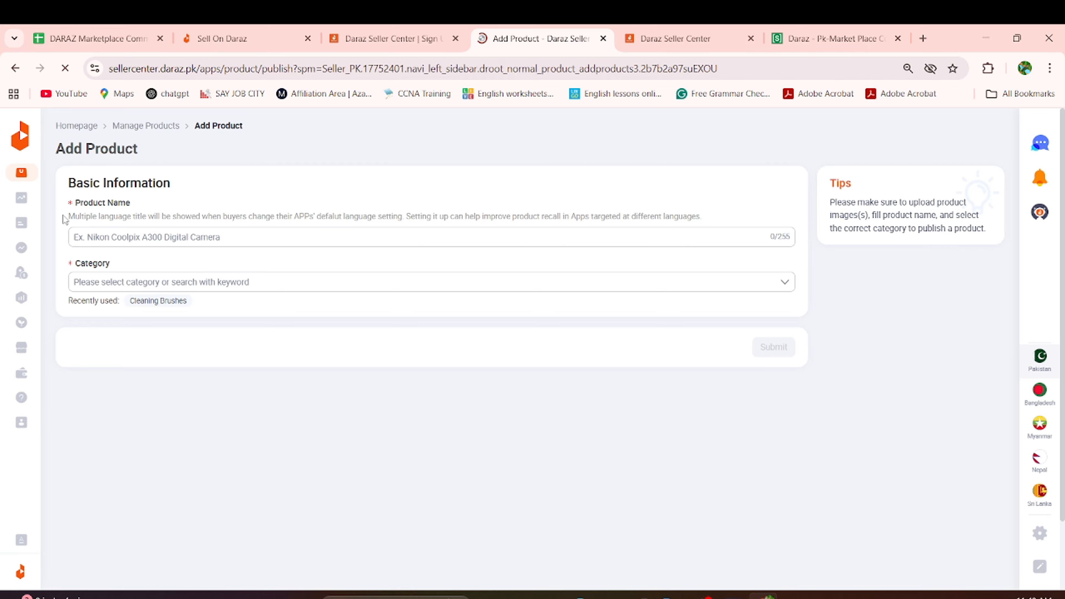
Step: Name the product "dust stopper" and choose the suggested category Home & Living > Home Improvement > Housekeeping & Laundry > Cleaning Products > Cleaning Brushes
left_click(94, 235)
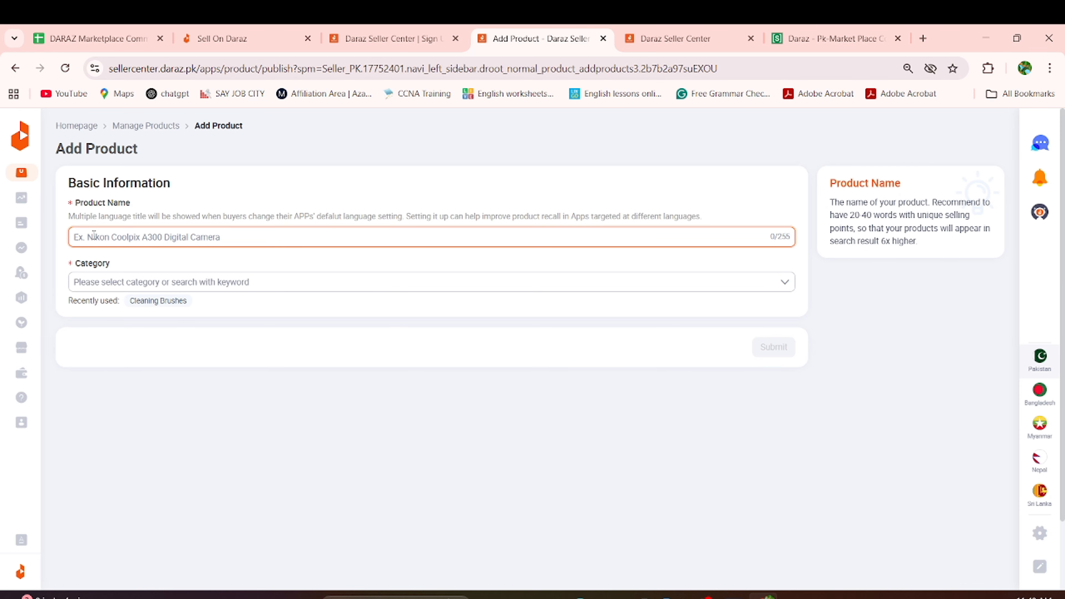
type("dusty=")
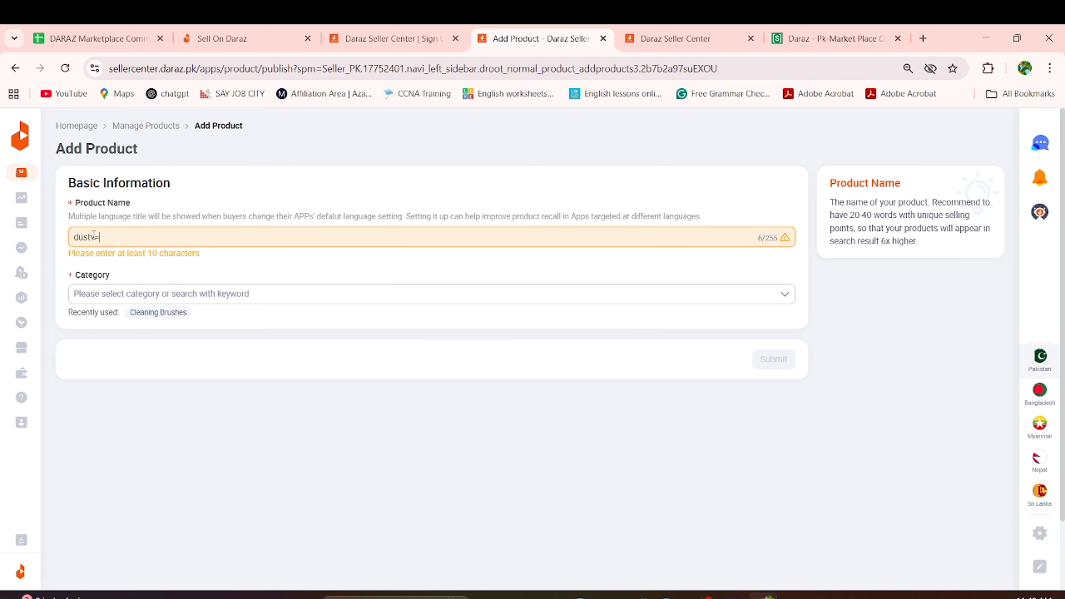
key("BackSpace")
key("BackSpace")
type("stopper")
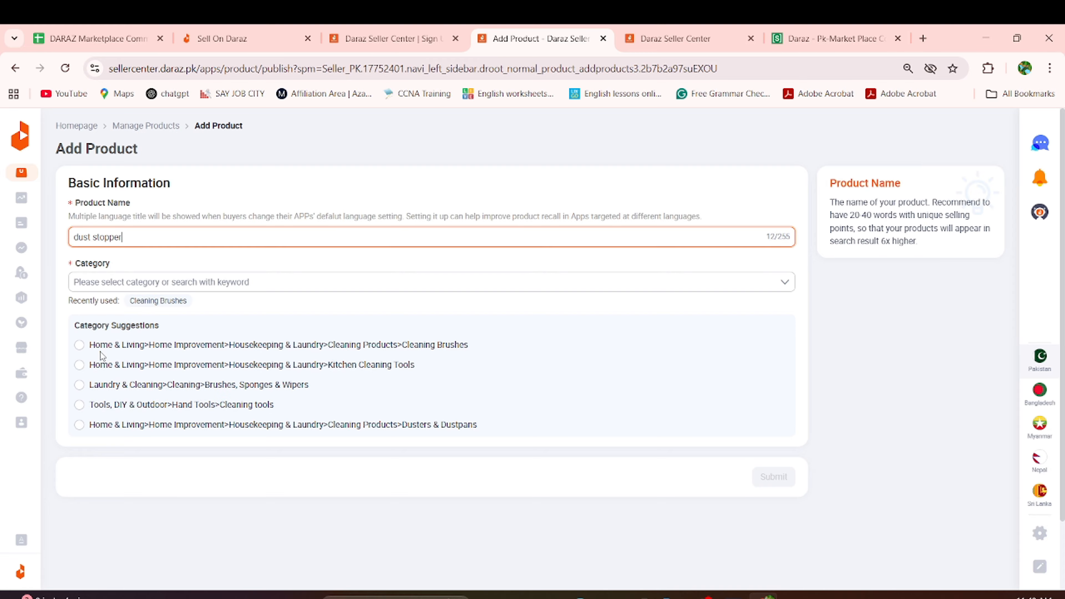
left_click(80, 348)
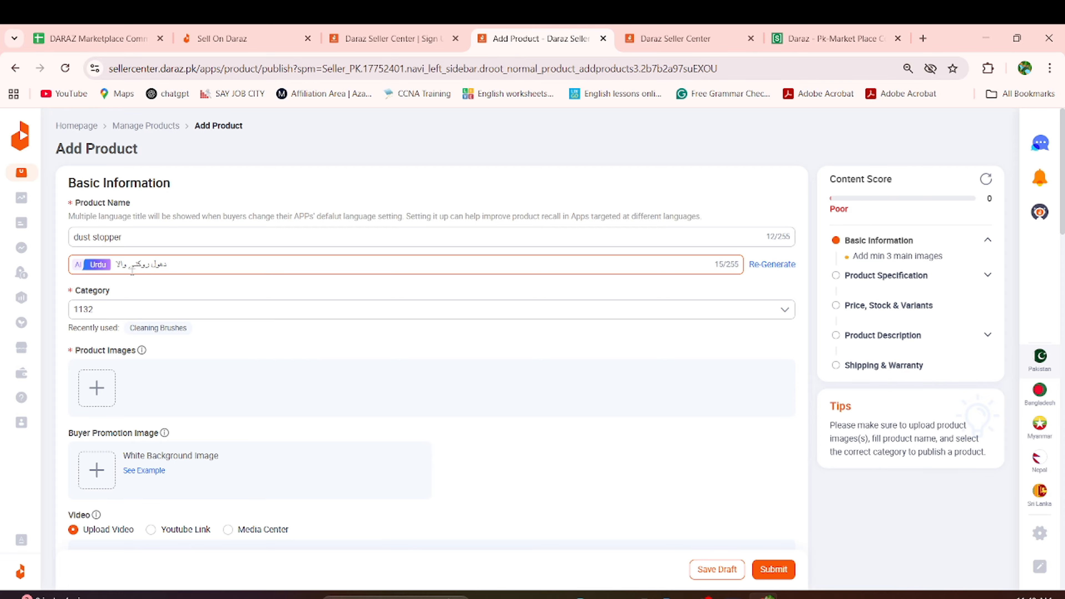
left_click(107, 311)
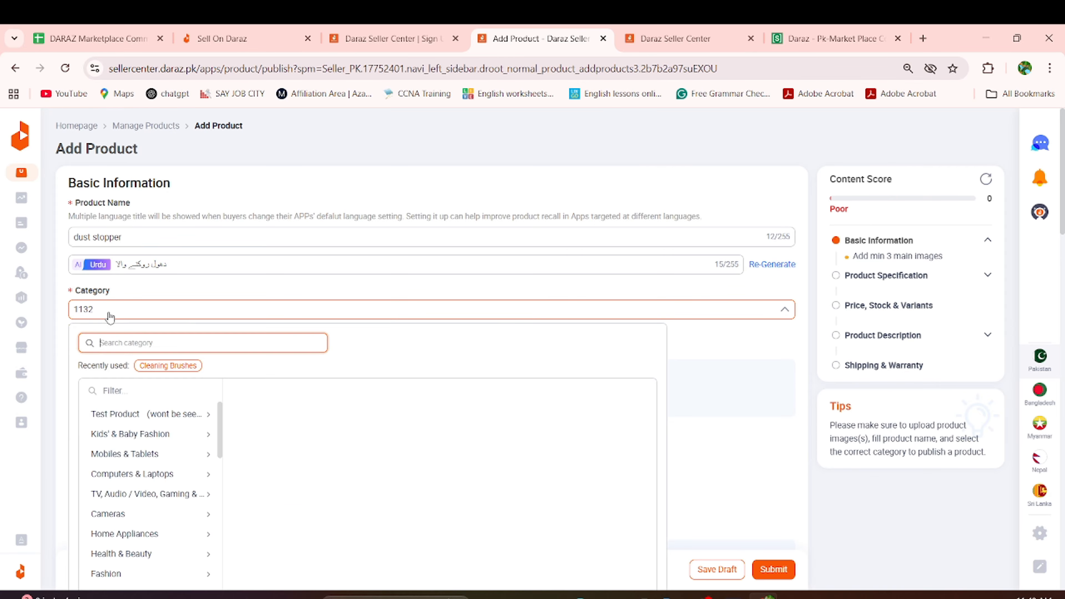
left_click(243, 294)
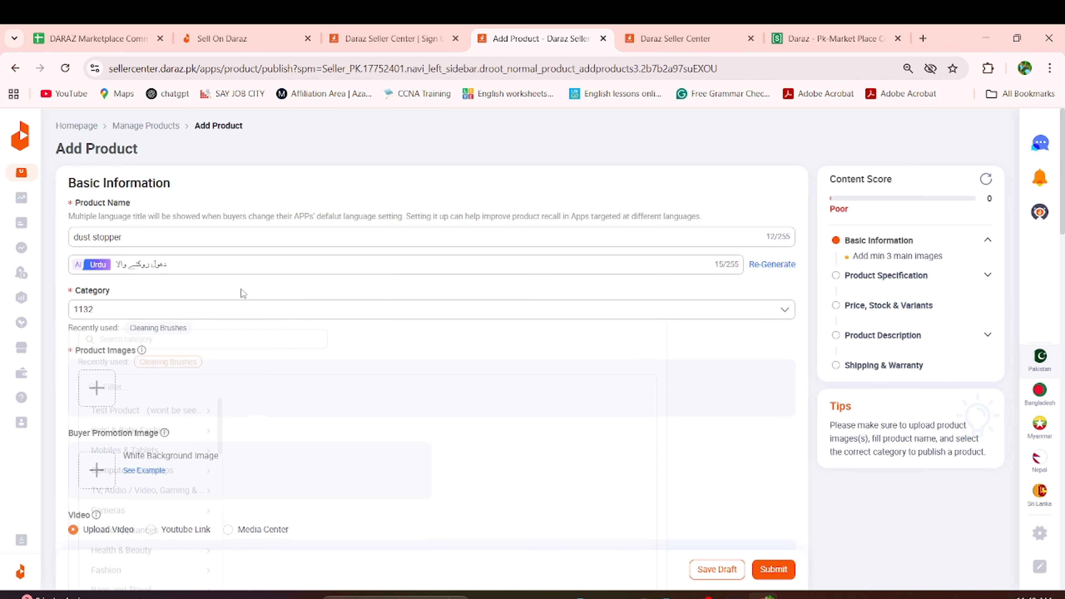
scroll(242, 294, "down", 2)
mouse_move(106, 275)
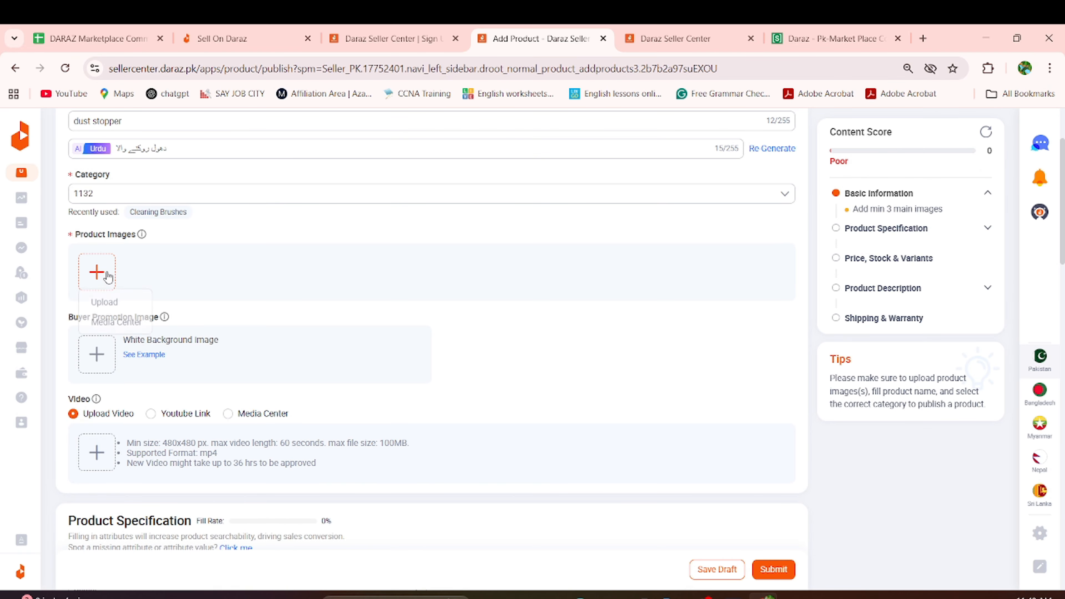
left_click(105, 303)
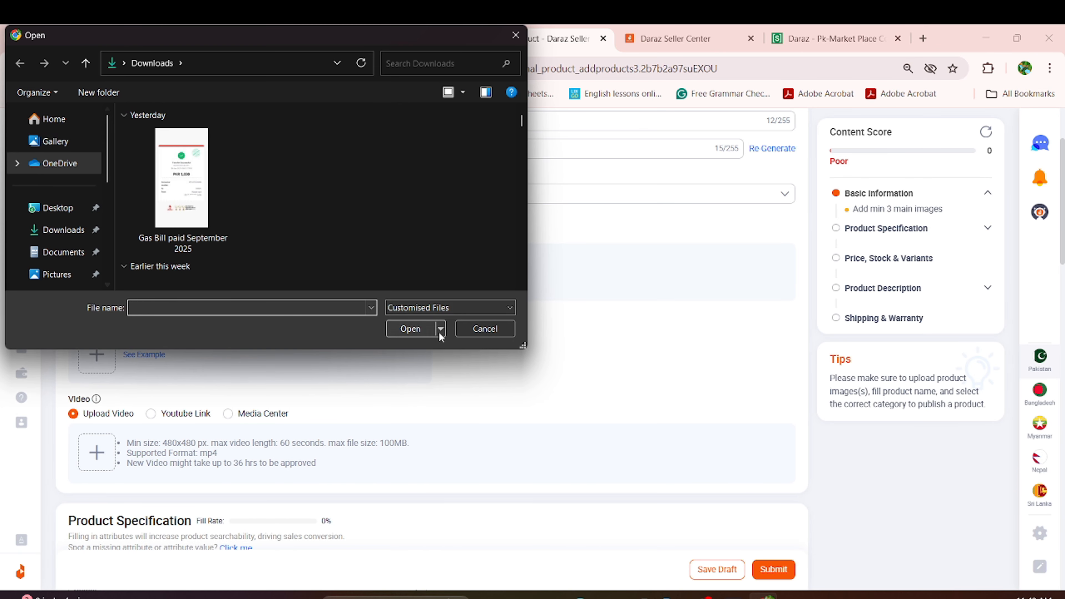
left_click(471, 331)
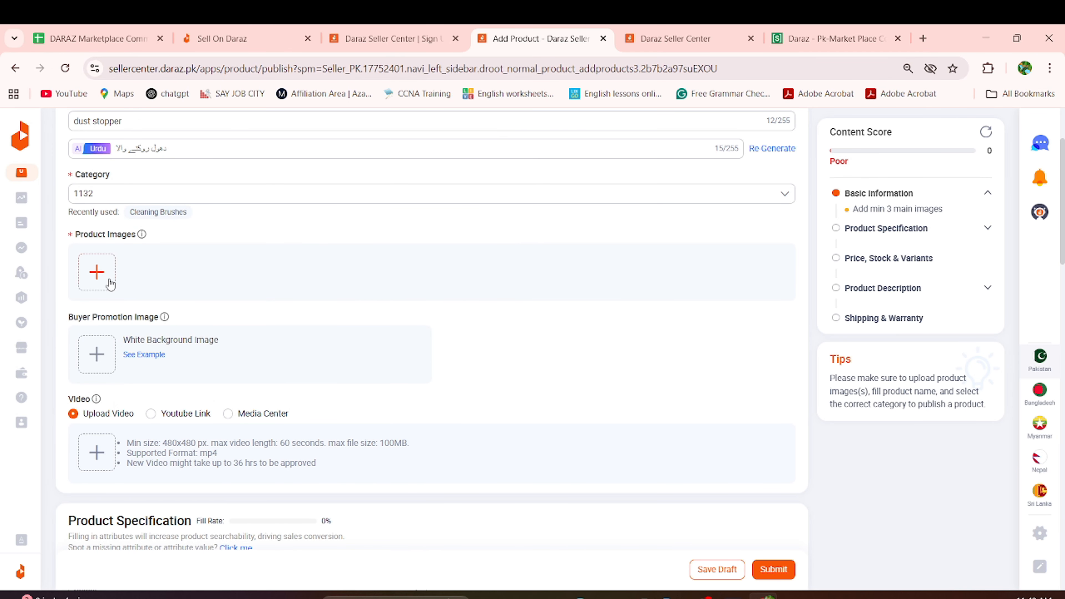
Step: Add the existing picture of the black door-bottom dust stopper from the Media Center as the product image
mouse_move(107, 280)
left_click(108, 324)
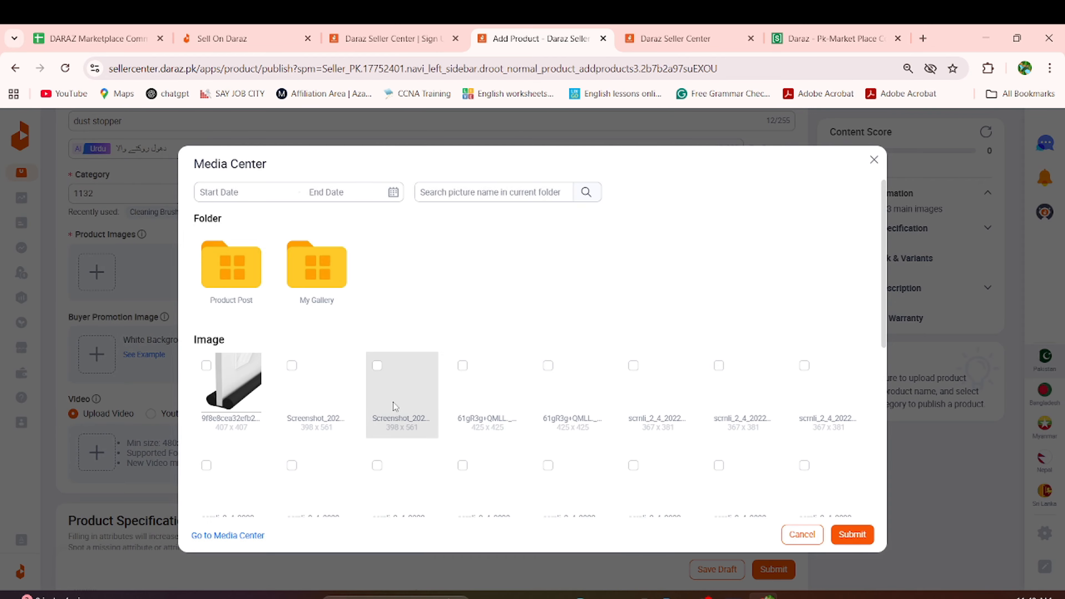
left_click(245, 392)
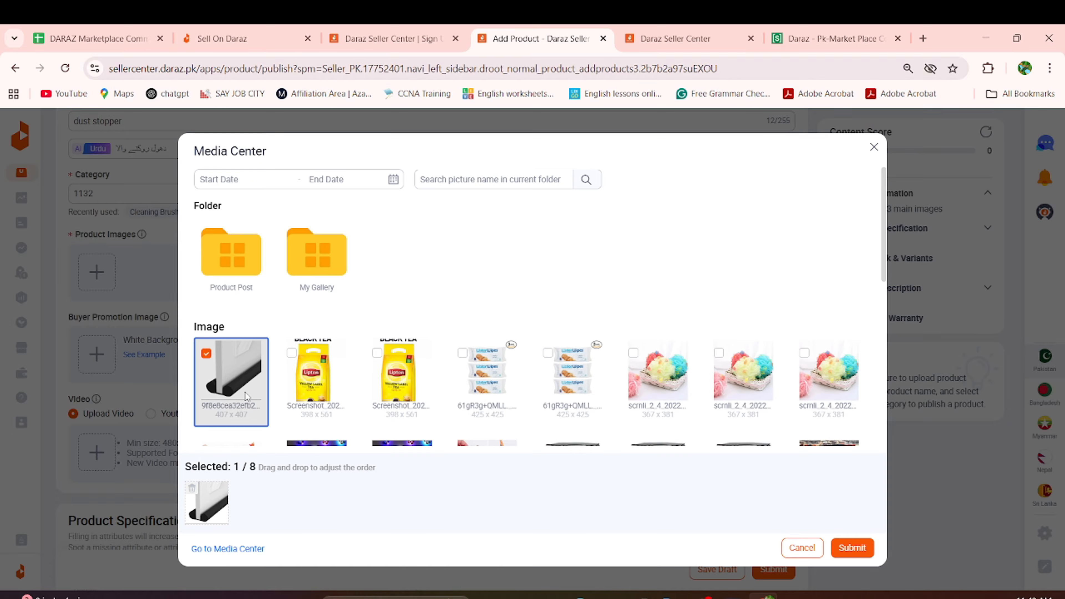
left_click(851, 547)
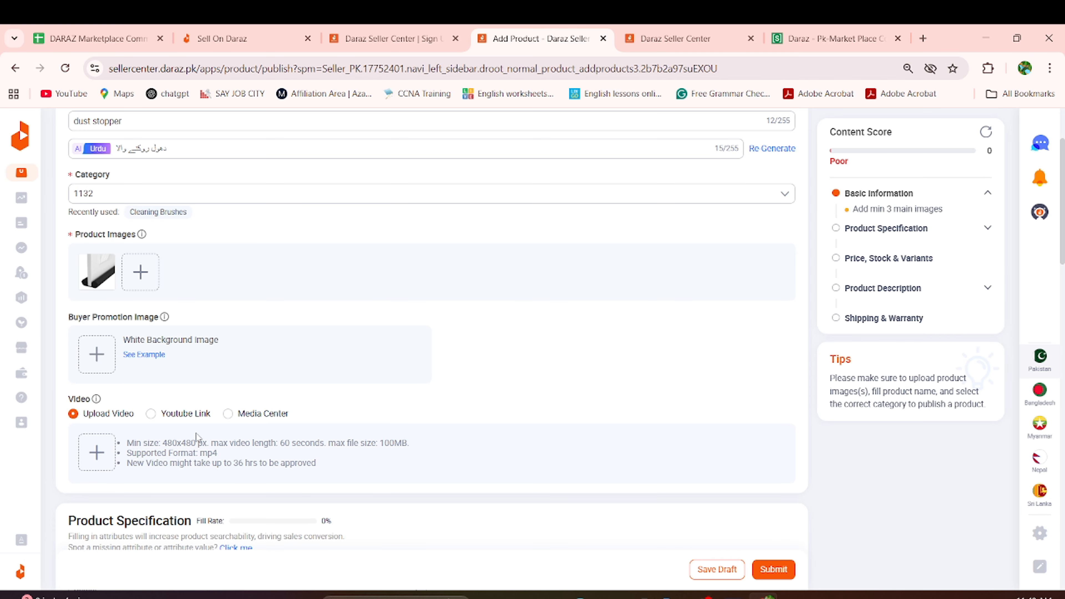
Step: Search the available brands in the product specification for "ws" without choosing one
scroll(100, 421, "down", 2)
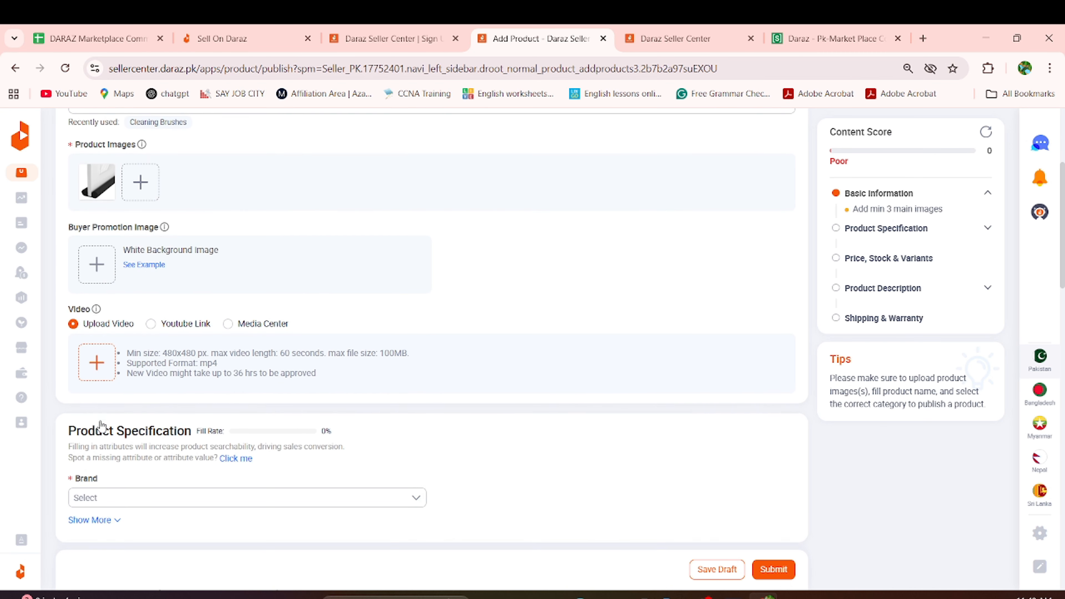
scroll(100, 424, "down", 1)
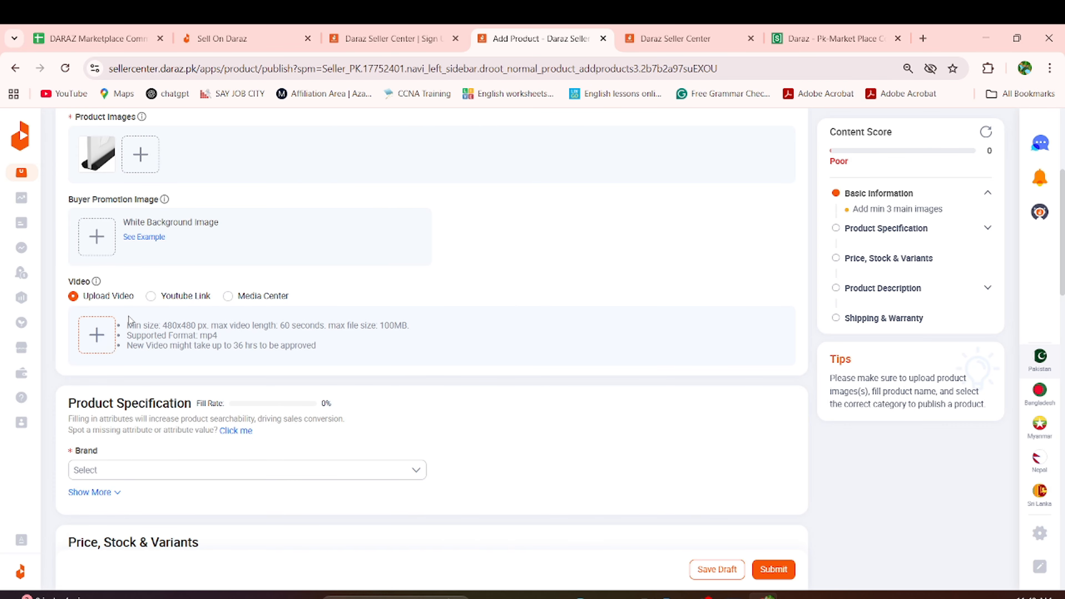
scroll(128, 317, "down", 4)
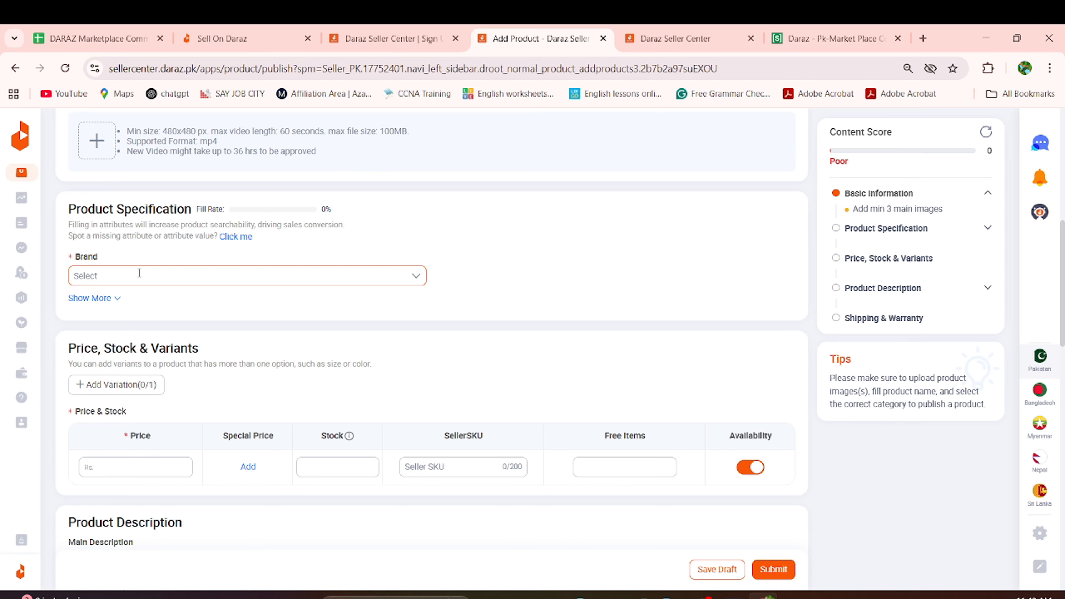
left_click(139, 273)
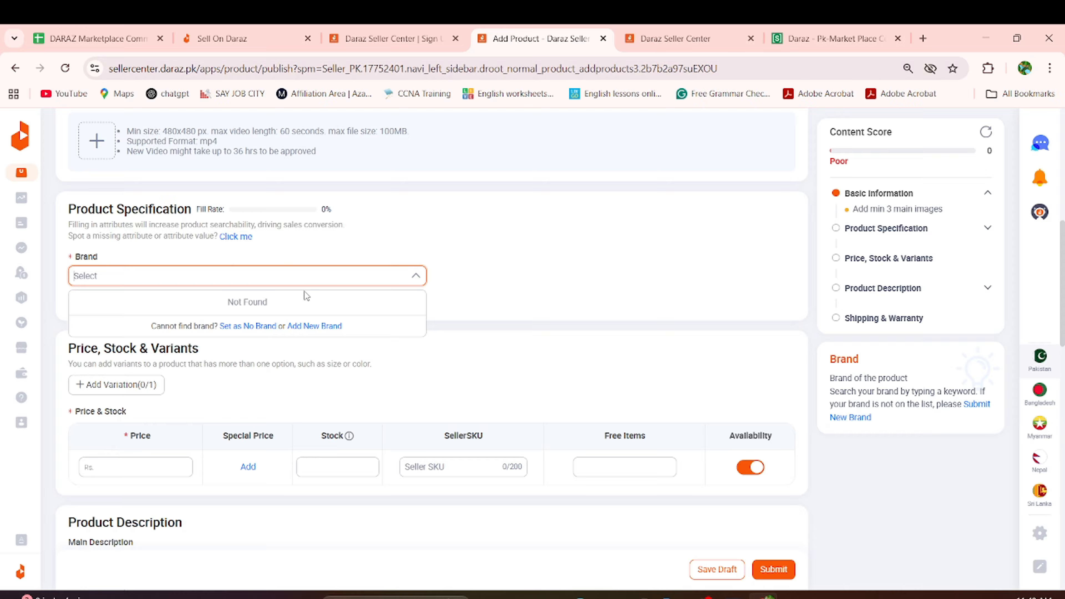
type("ws")
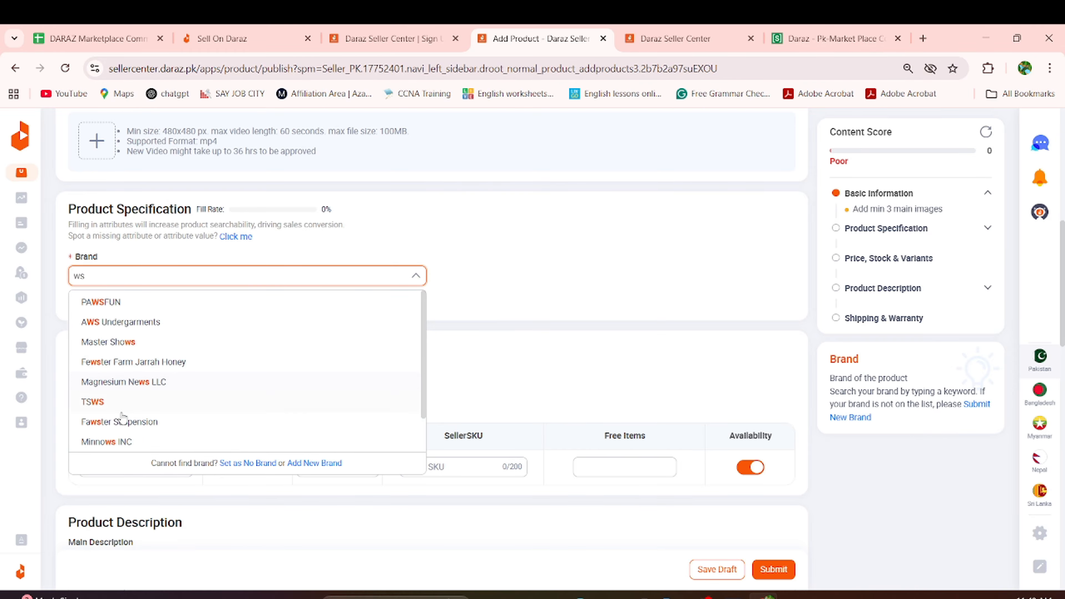
left_click(462, 226)
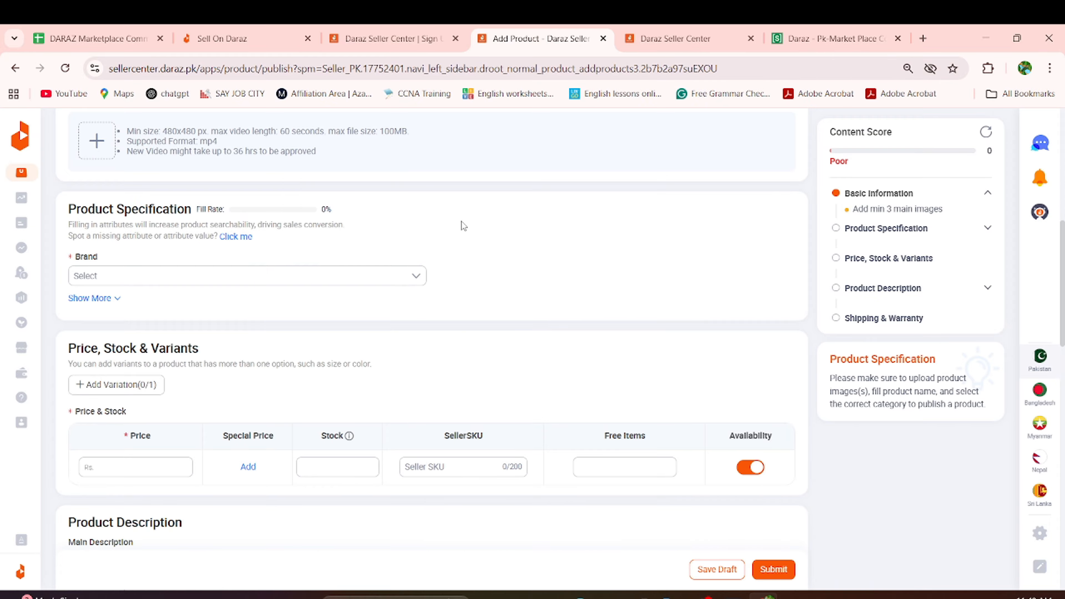
Step: Expand the product specification attributes and set the product's brand to None
left_click(102, 299)
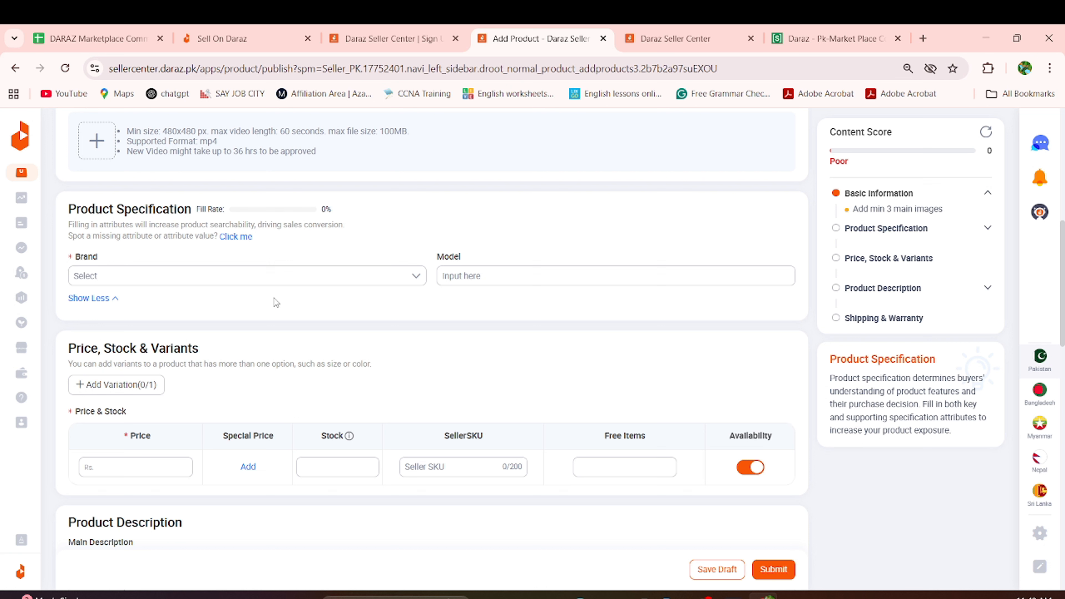
left_click(273, 276)
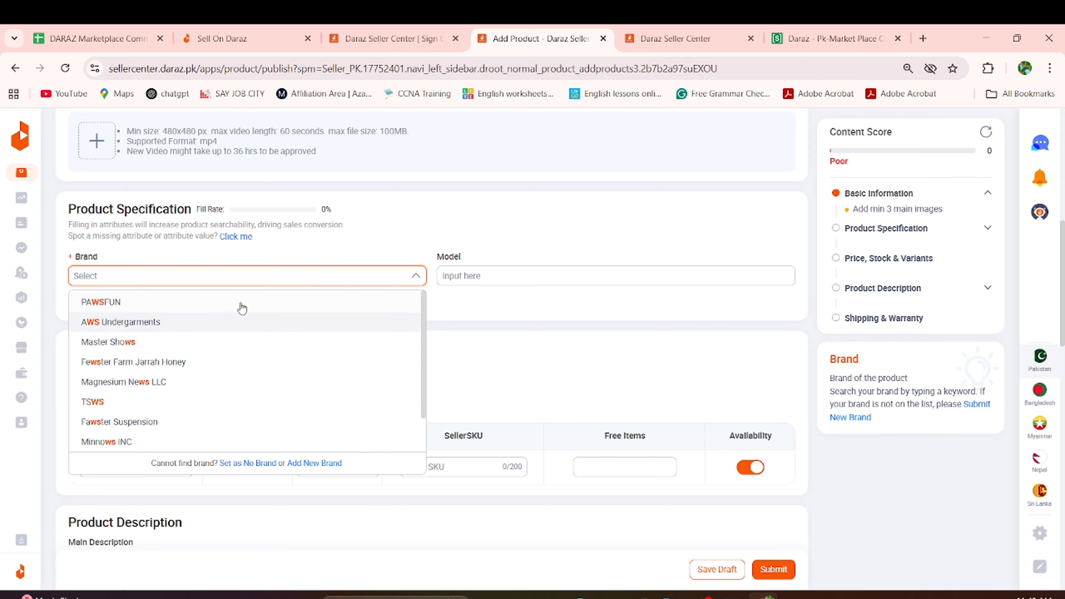
type("no")
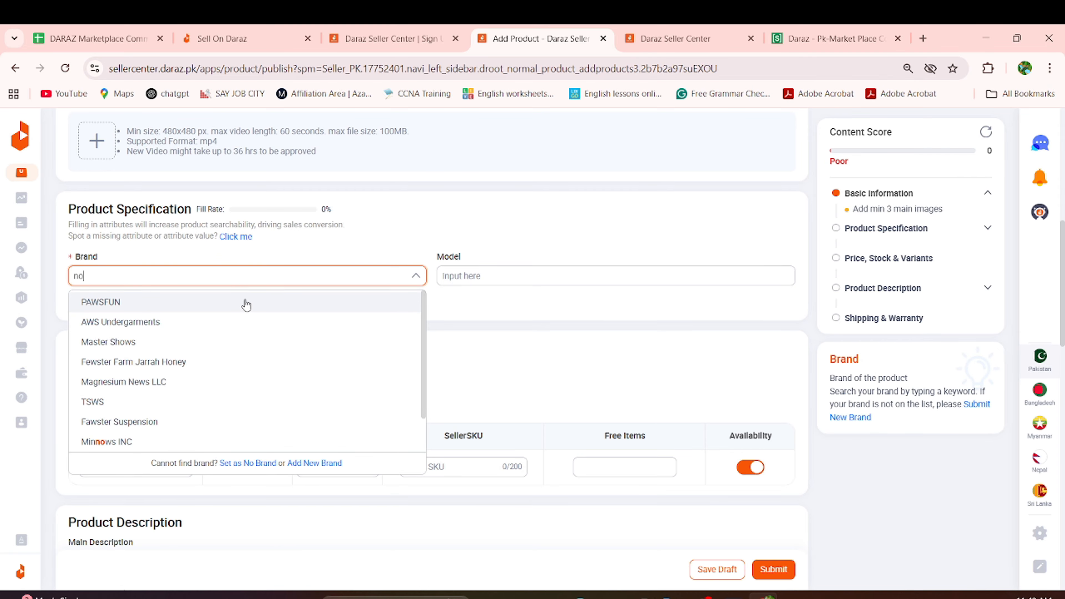
left_click(211, 325)
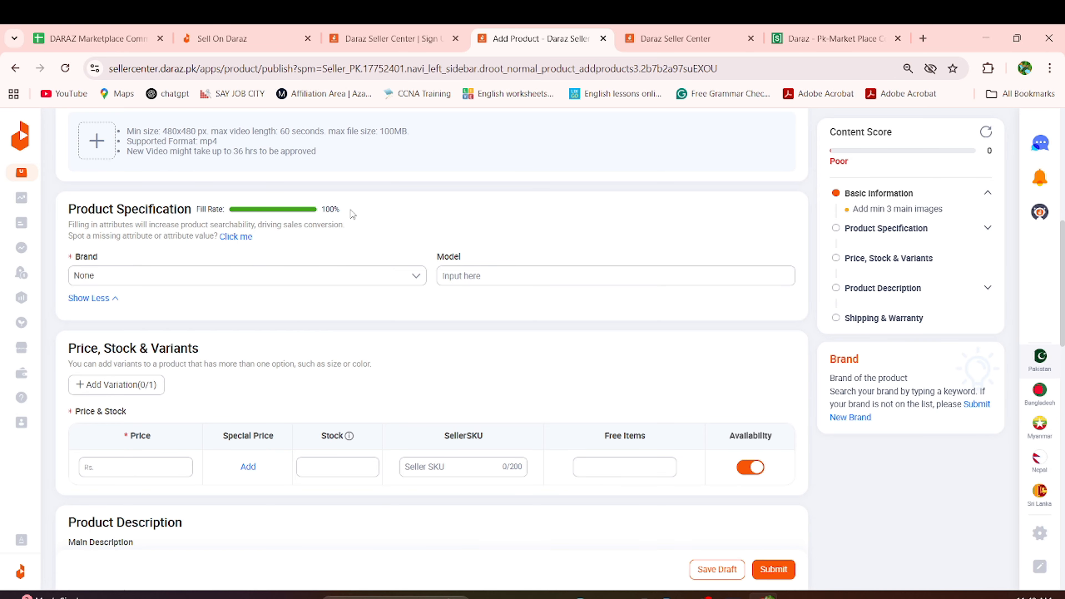
Step: Set the dust stopper's price to Rs. 80 and add a special price of Rs. 60
scroll(352, 214, "down", 3)
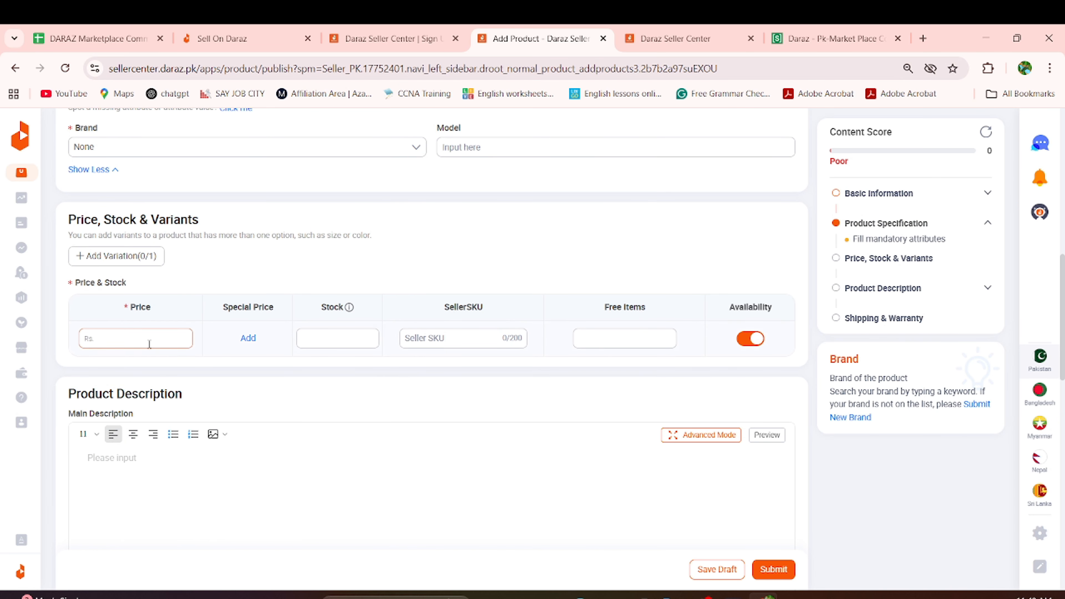
left_click(148, 344)
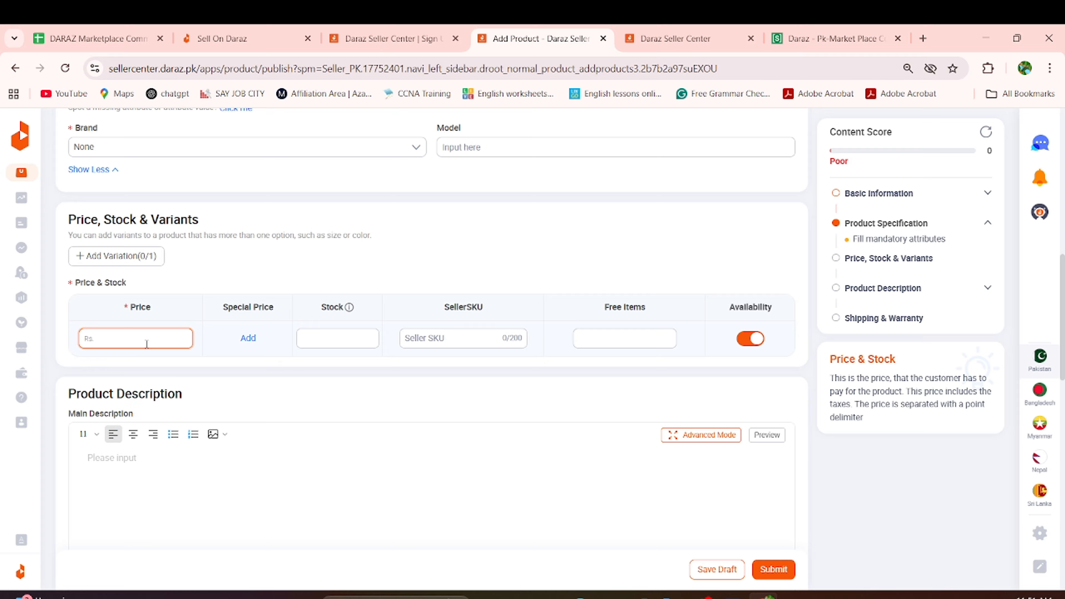
type("80")
left_click(387, 378)
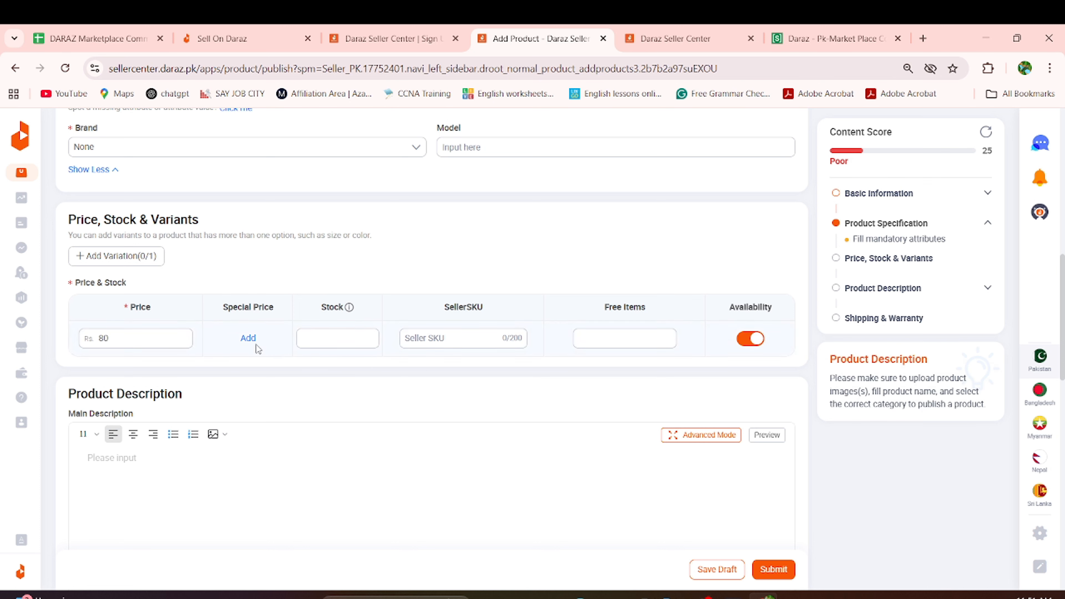
left_click(248, 338)
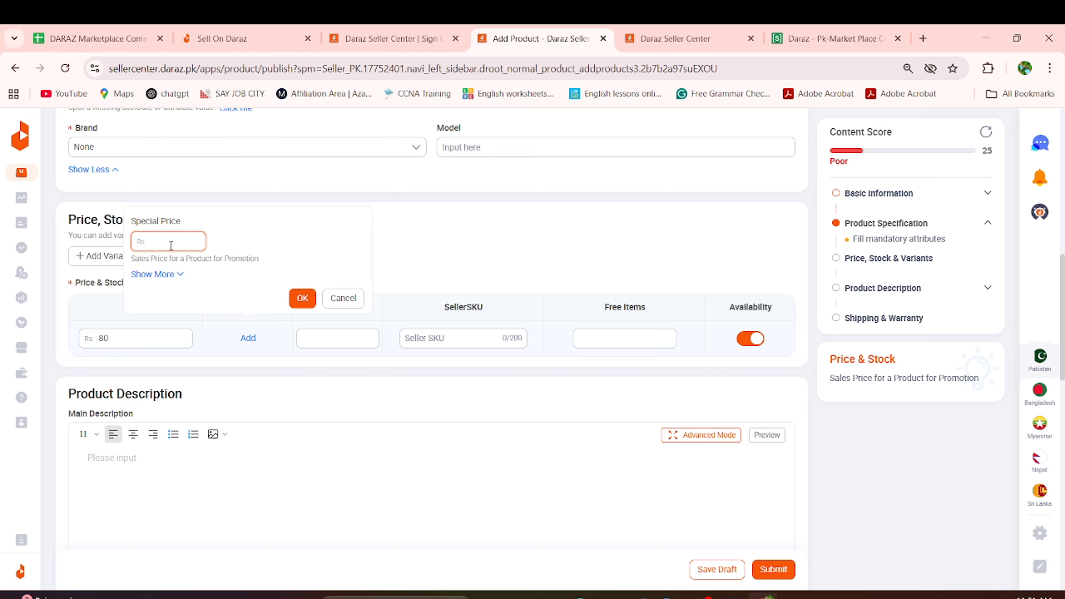
type("60")
left_click(277, 404)
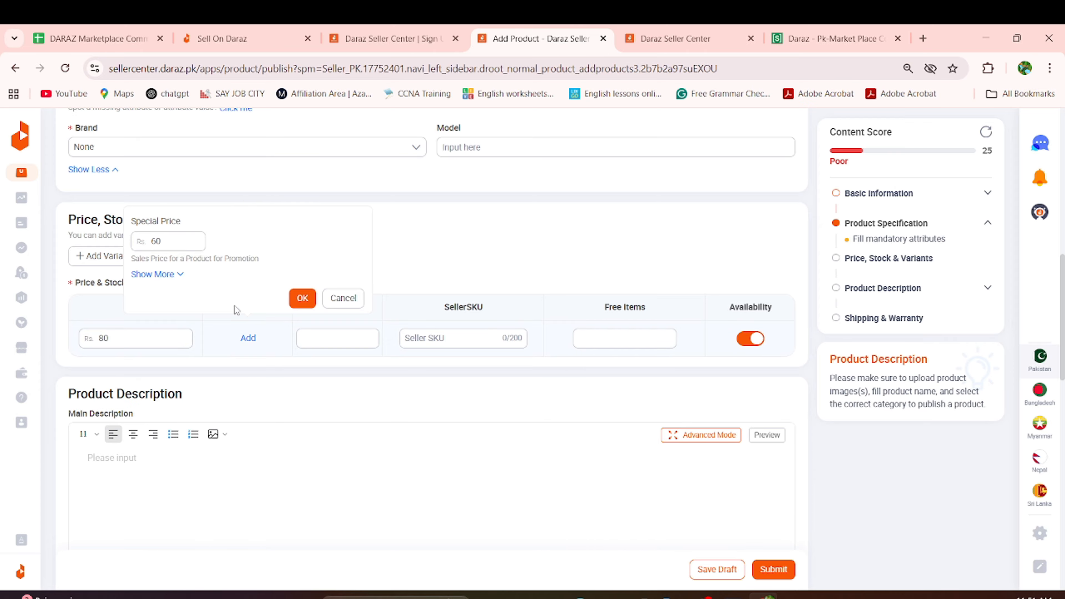
left_click(302, 298)
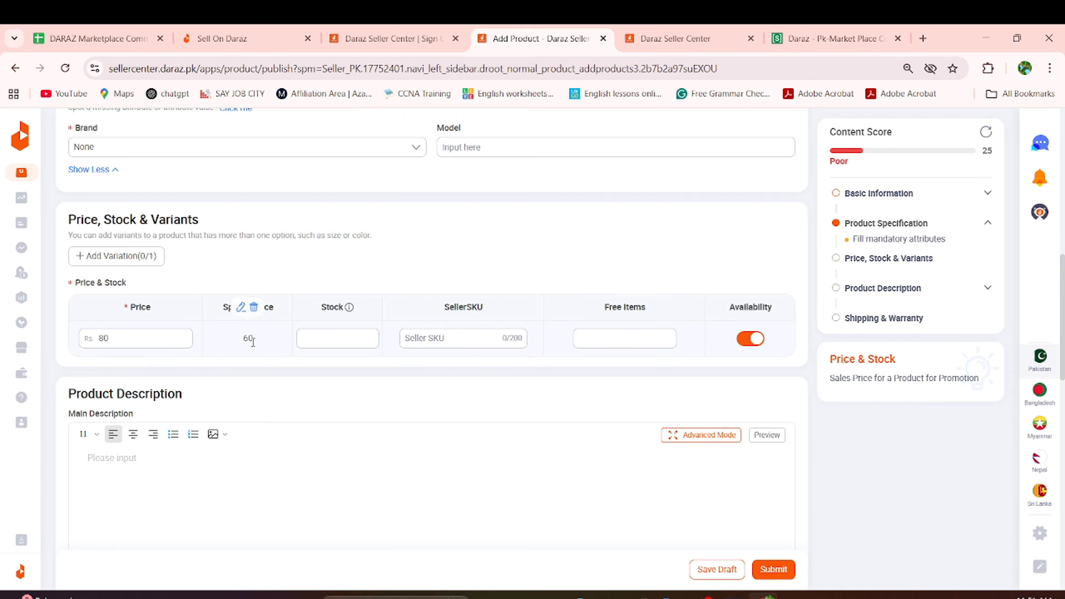
Step: Set the product's stock to 100 and enter "dust stopper" as its seller SKU
left_click(322, 342)
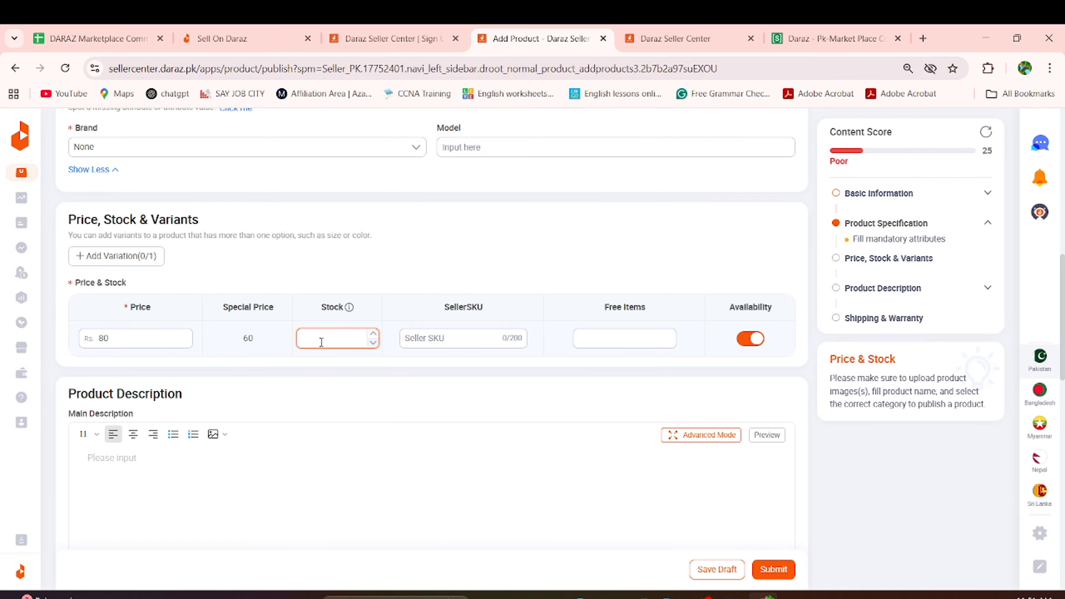
type("100")
left_click(326, 407)
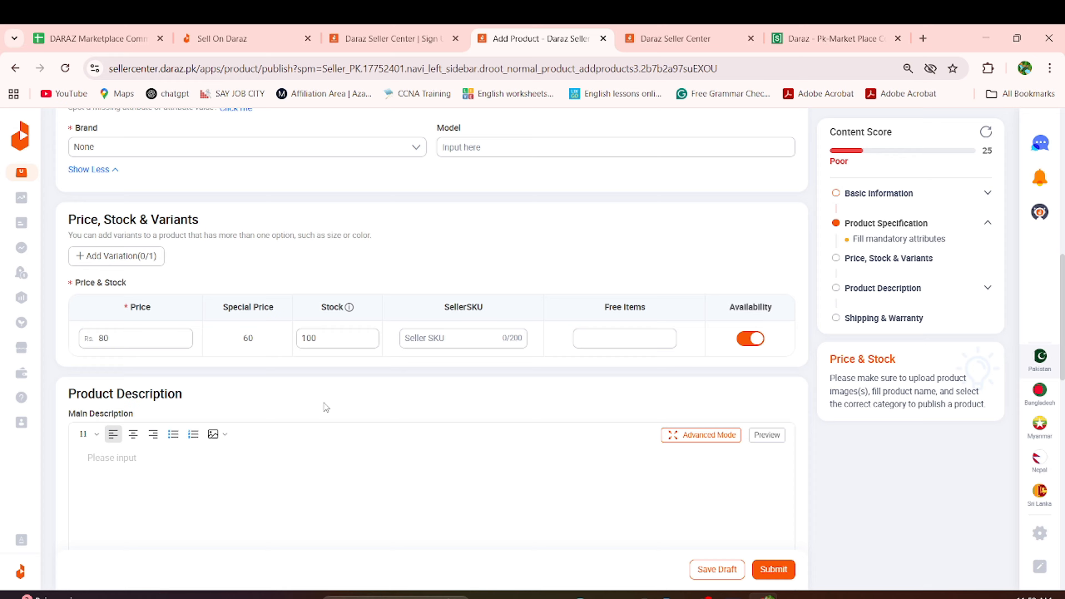
left_click(460, 348)
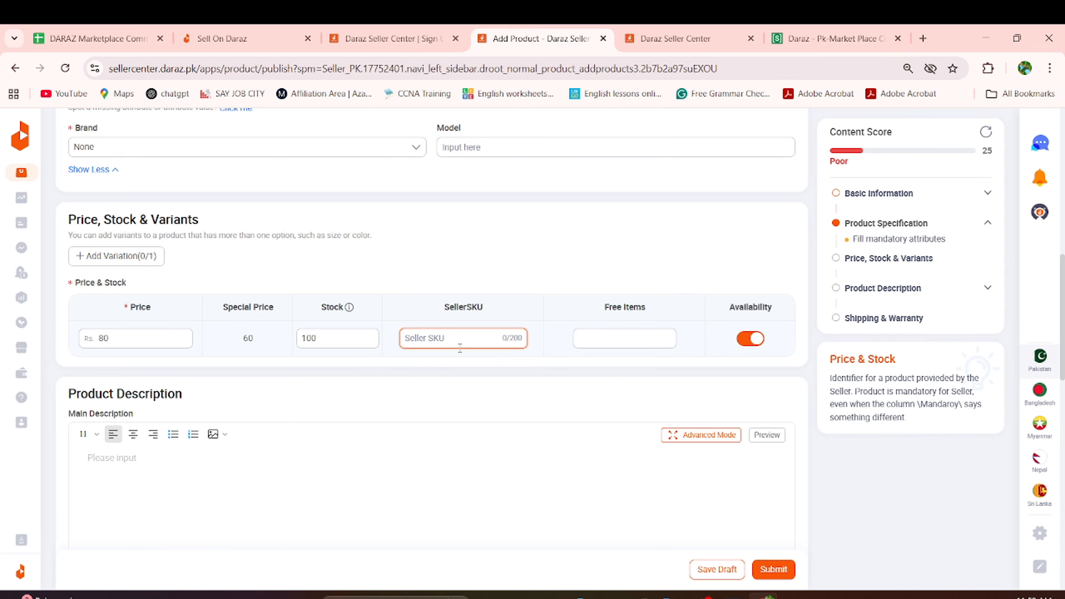
type("dust stopper")
left_click(494, 405)
Step: Enter 1 as the free items value for the product in the price and stock table
left_click(602, 338)
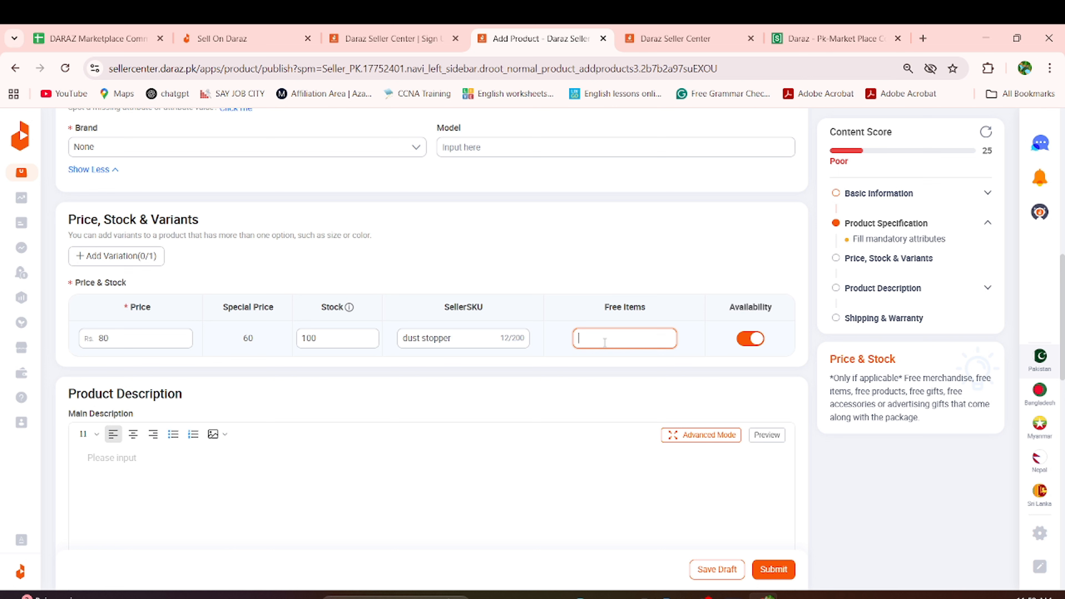
left_click(603, 315)
left_click_drag(603, 316, 586, 303)
left_click(603, 336)
type("1")
left_click(591, 379)
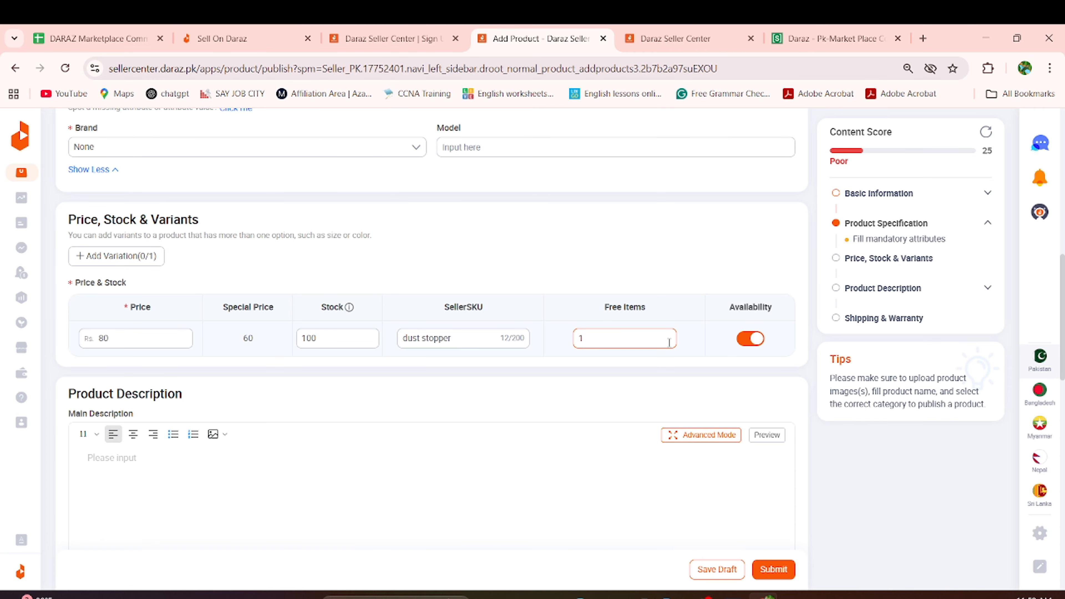
Step: Open ChatGPT in a new browser tab and begin the prompt with "ham daraz"
scroll(743, 338, "down", 3)
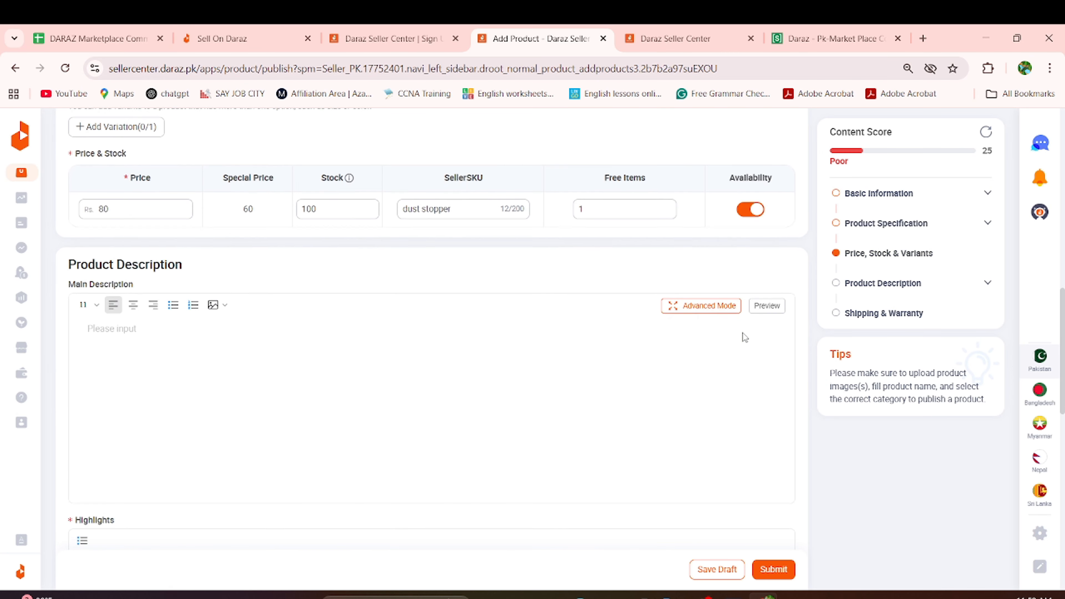
left_click(226, 388)
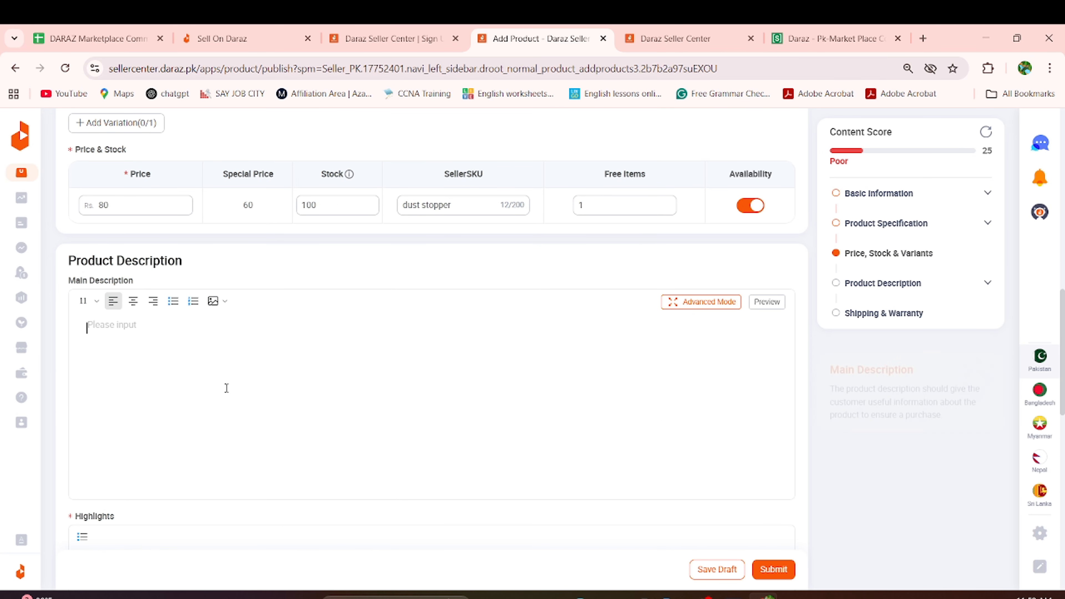
scroll(226, 388, "down", 2)
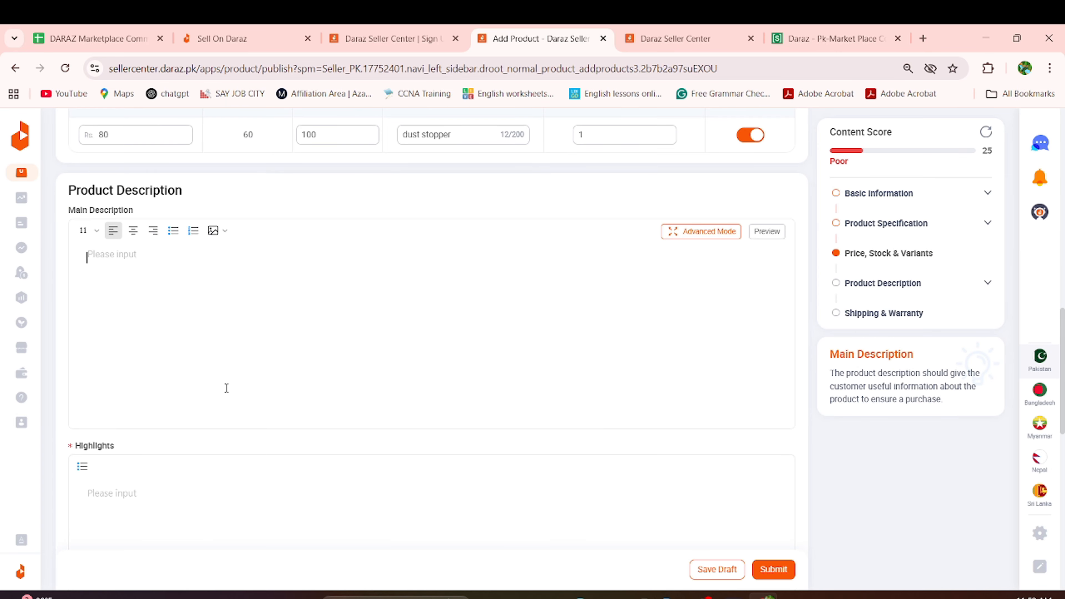
left_click(927, 35)
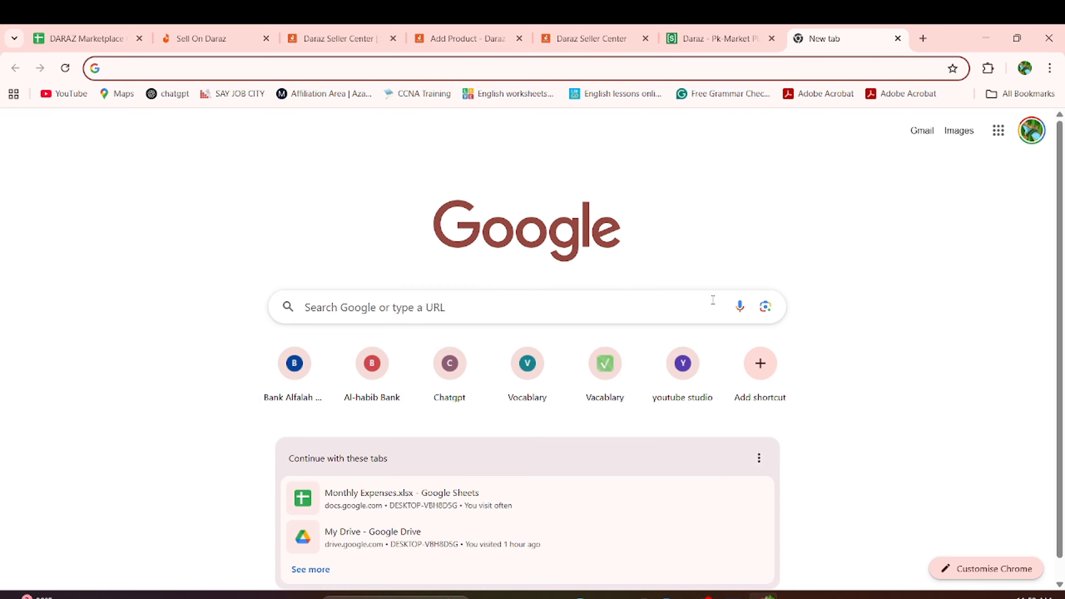
left_click(441, 386)
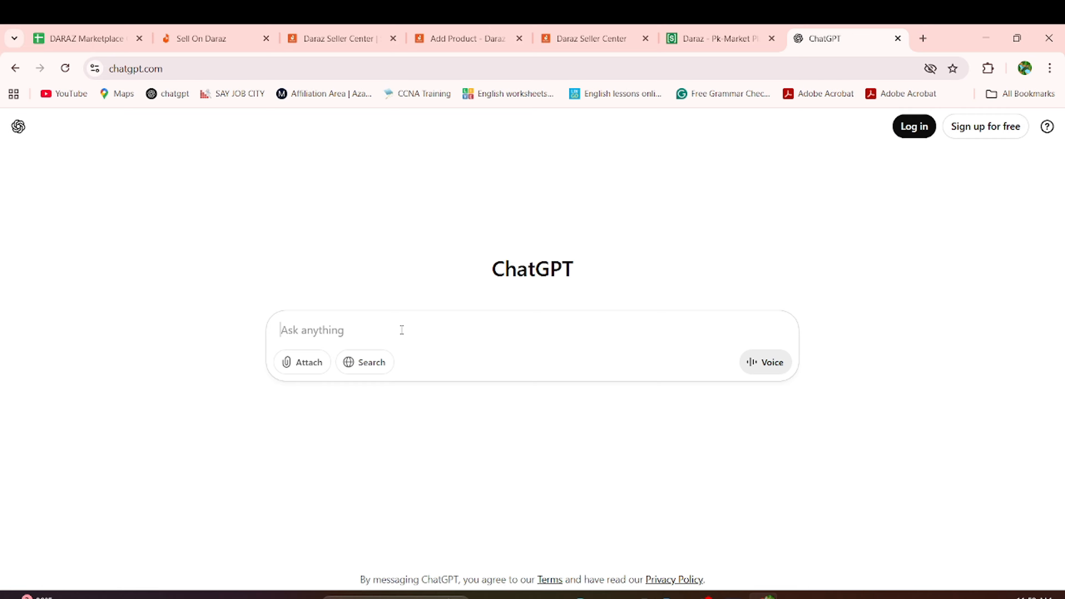
type("ham dar")
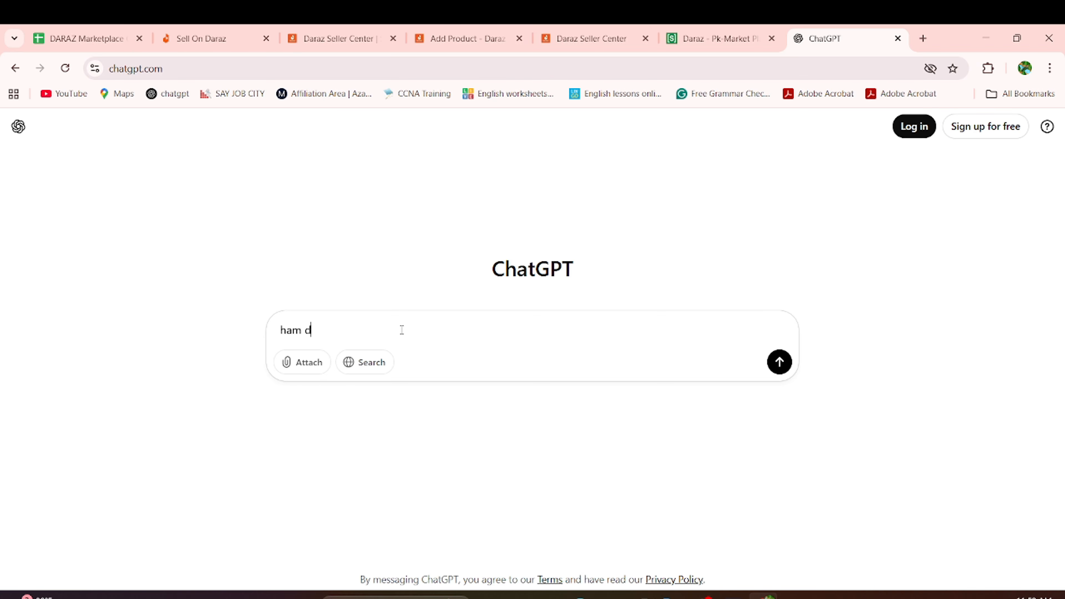
type("az")
key("alt")
key("space")
key("d")
key("g")
key("space")
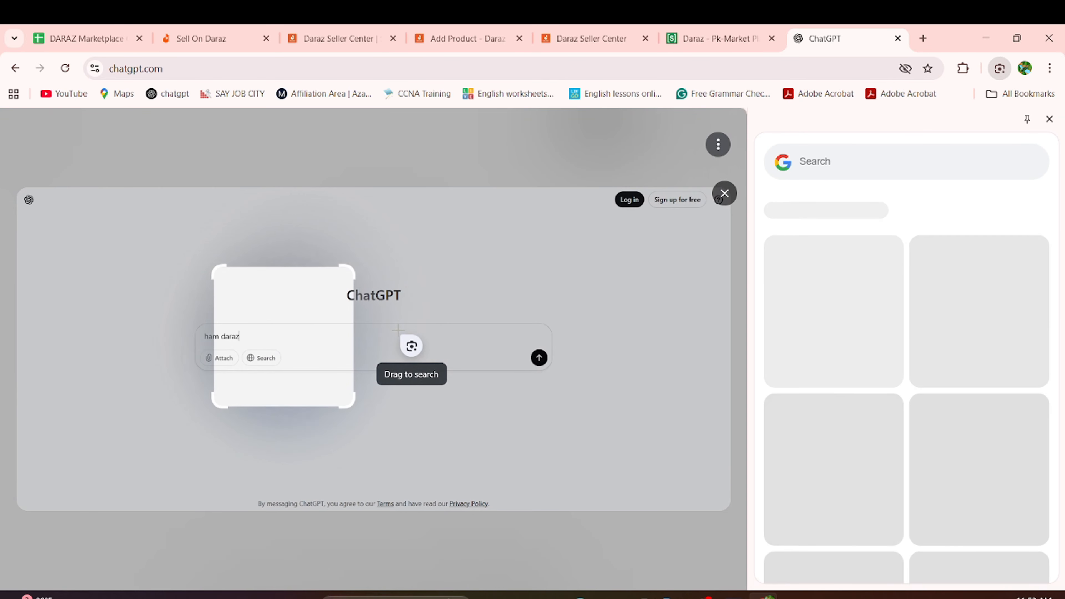
key("Escape")
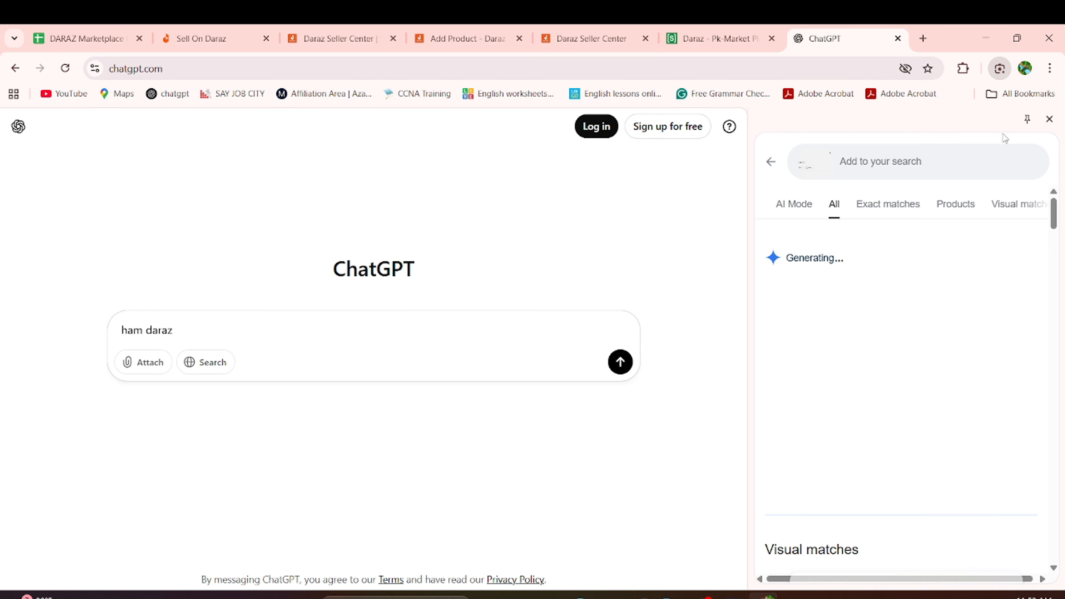
left_click(1049, 119)
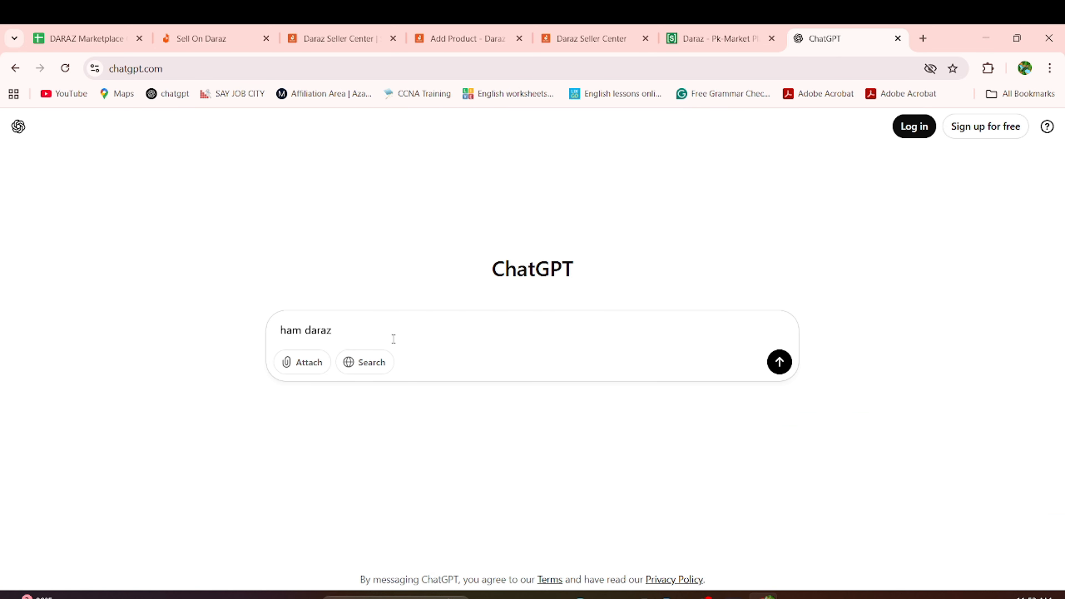
Step: Complete the prompt with "par dust stopper add kar raha hain us ka lia muja attractive see description send karo" and submit it
type("par dust stopper ad")
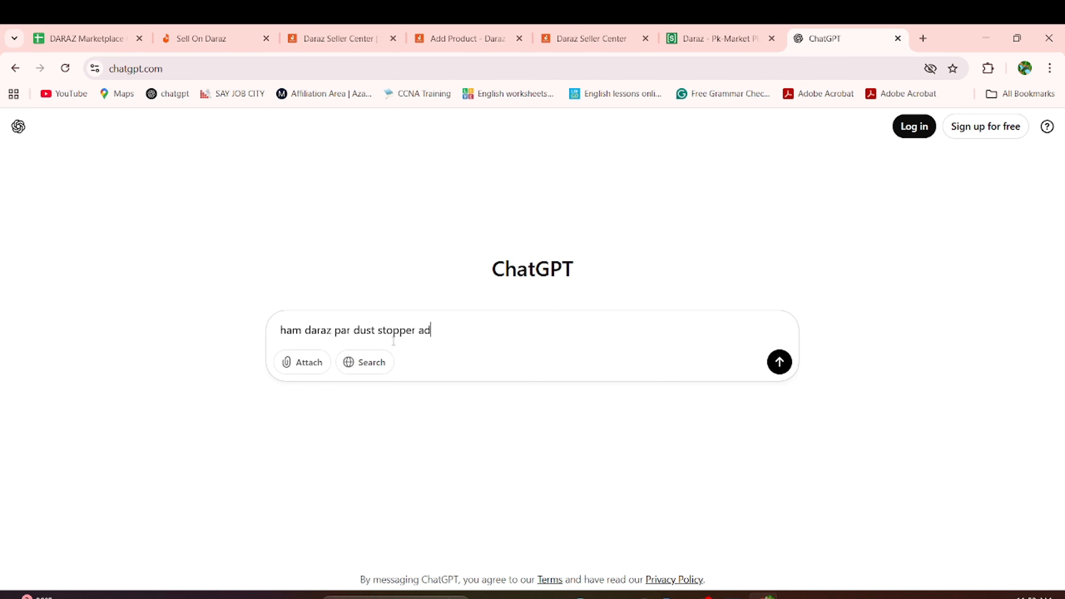
type("d kar raha hain us ka li")
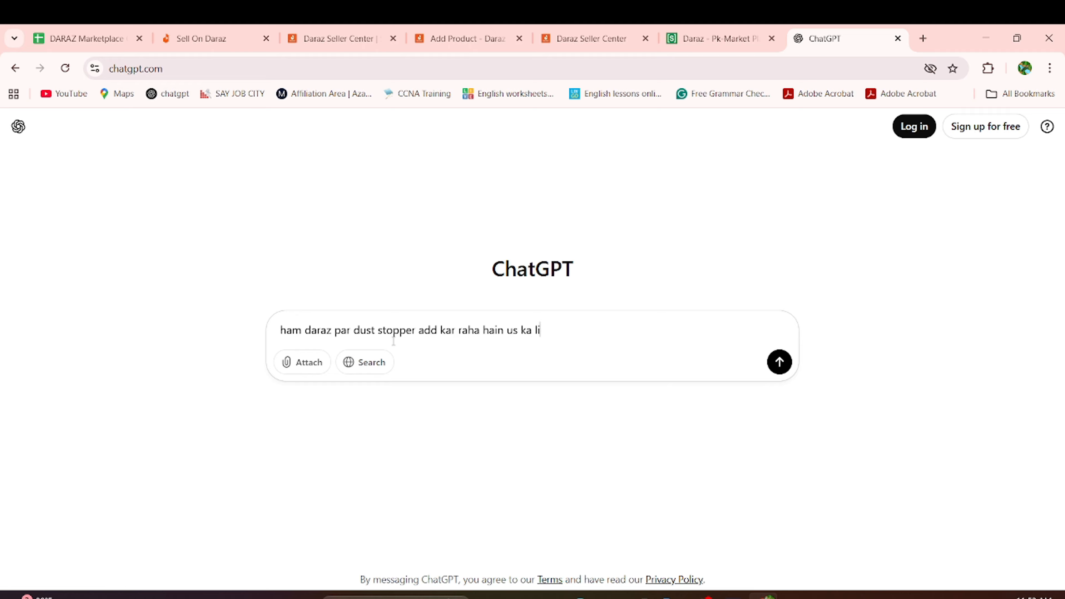
type("a")
type("muja attractive see descr")
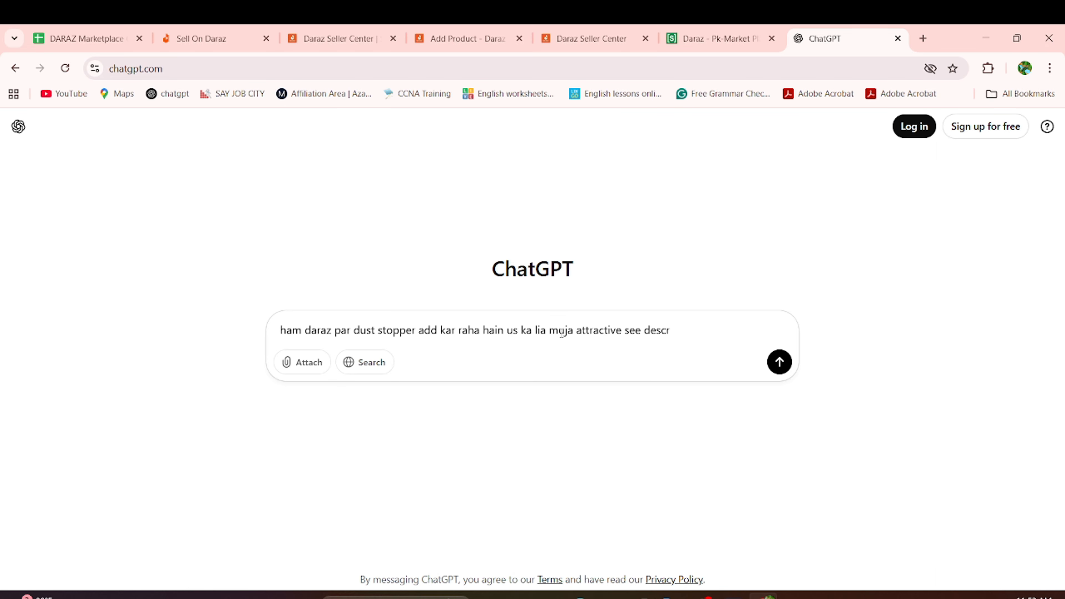
type("ip")
key("BackSpace")
key("BackSpace")
type("iption send karo")
key("Return")
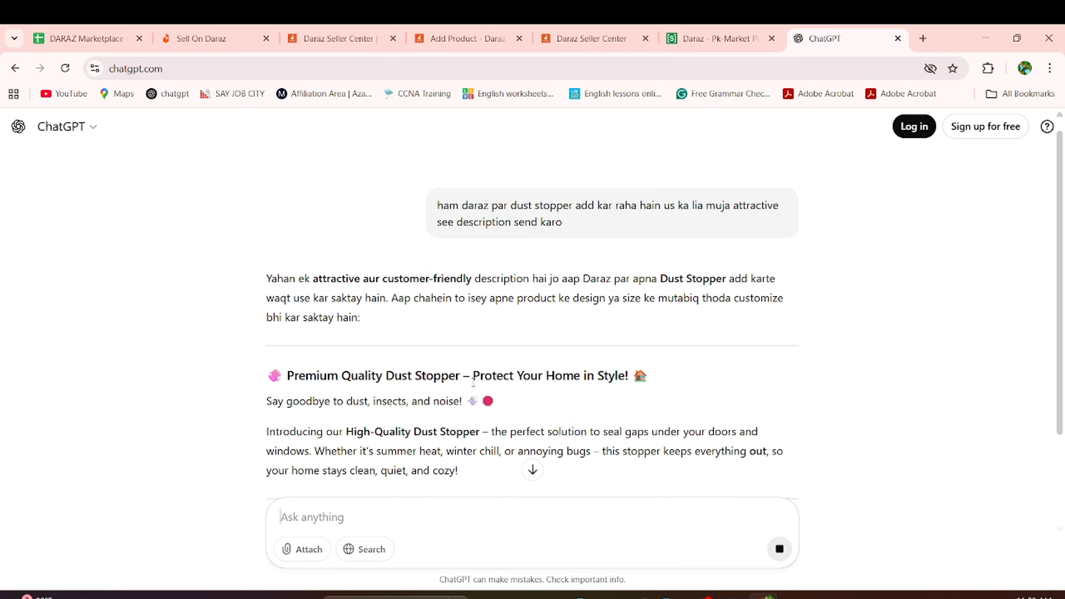
Step: Read through the generated dust stopper description in the ChatGPT reply, from its heading to the closing order line
scroll(471, 384, "down", 3)
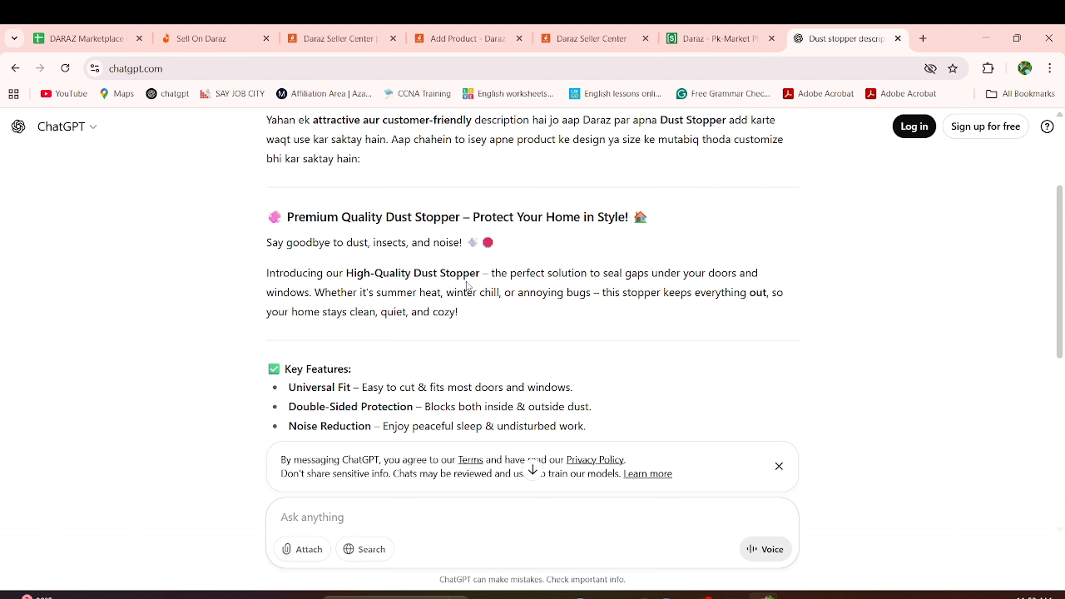
scroll(464, 285, "down", 4)
scroll(466, 281, "down", 3)
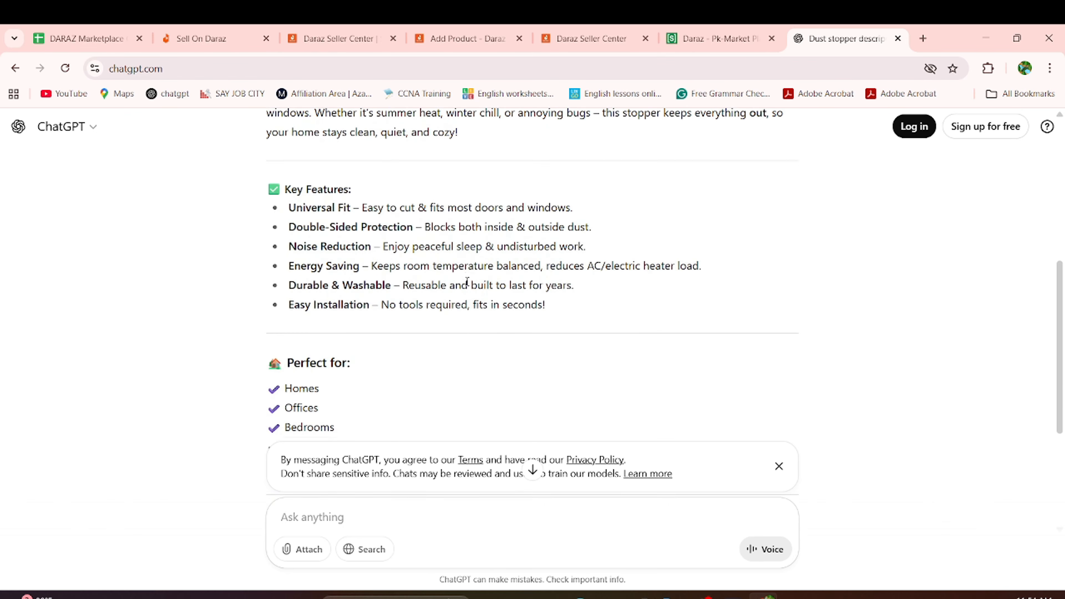
scroll(473, 261, "down", 3)
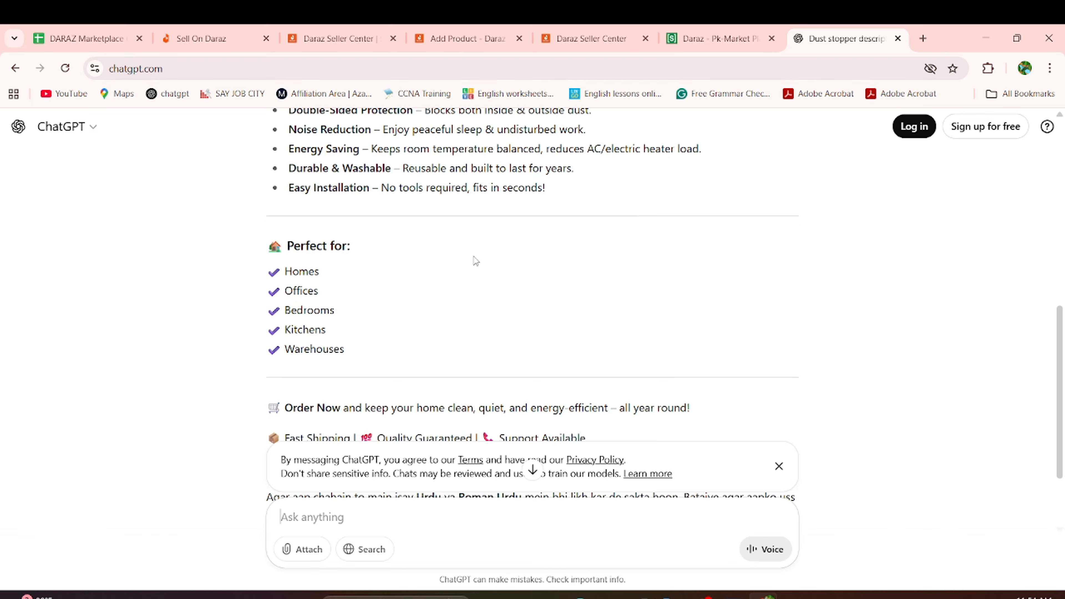
scroll(473, 260, "up", 5)
scroll(475, 260, "up", 1)
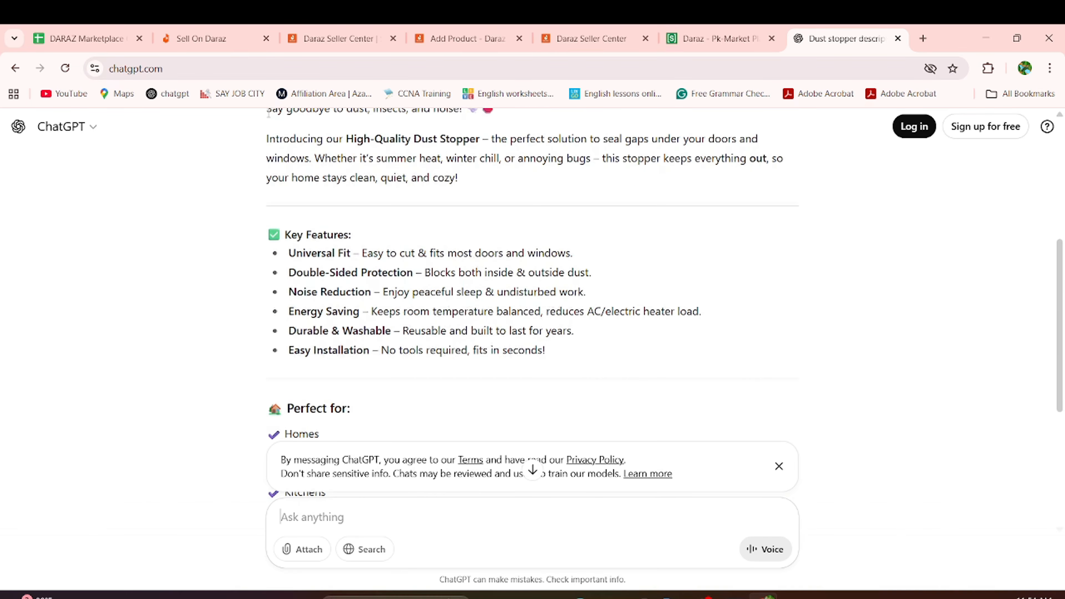
scroll(291, 202, "up", 3)
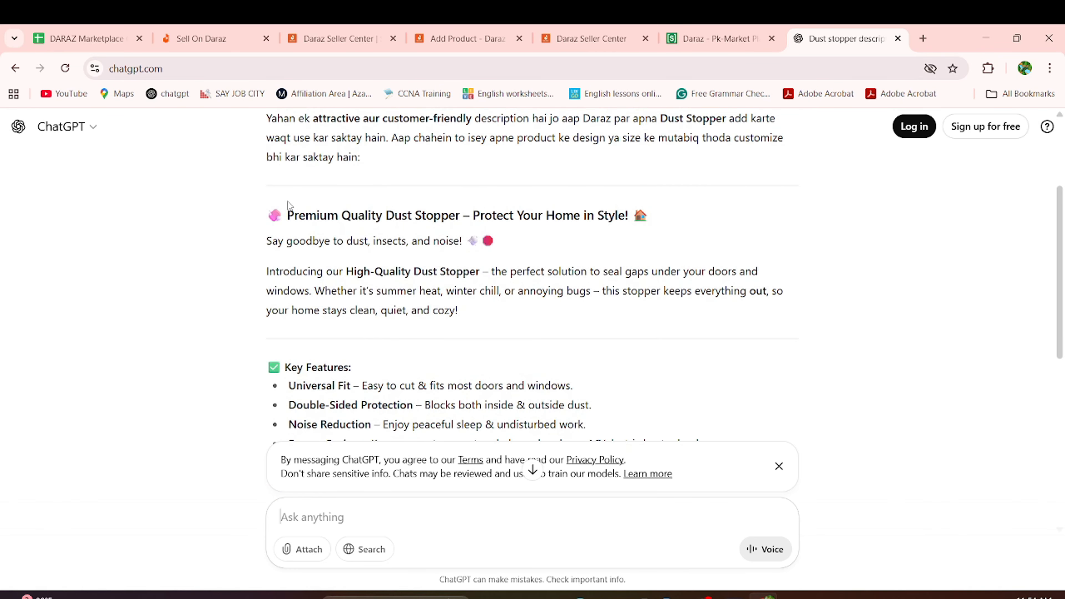
Step: Select and copy the generated description from the "Premium Quality Dust Stopper" heading through "Quality Guaranteed", leaving out "Support Available"
left_click_drag(289, 216, 553, 352)
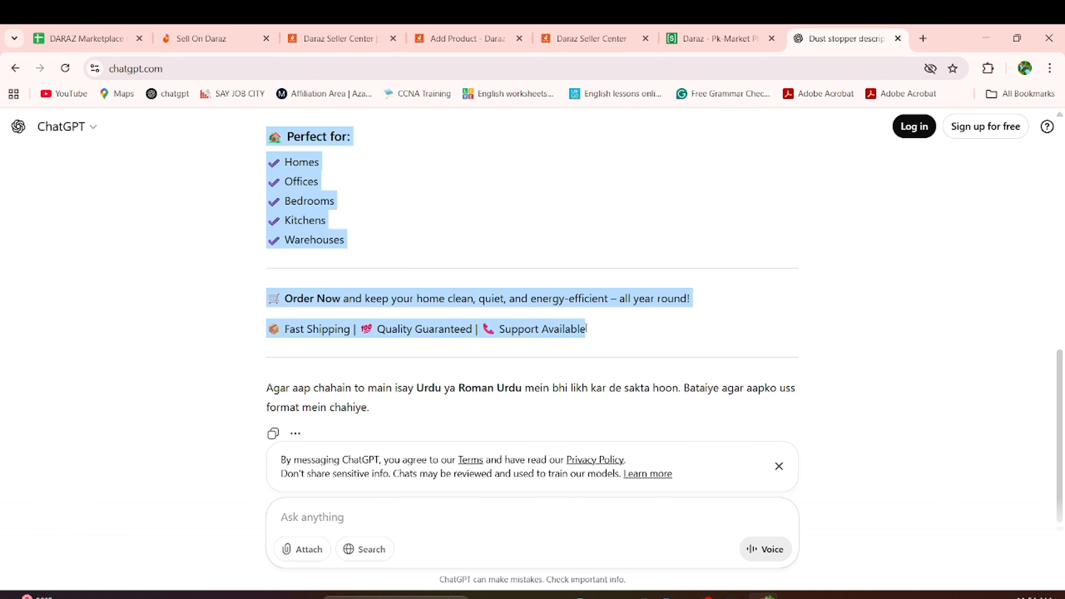
scroll(586, 328, "up", 10)
scroll(587, 332, "down", 7)
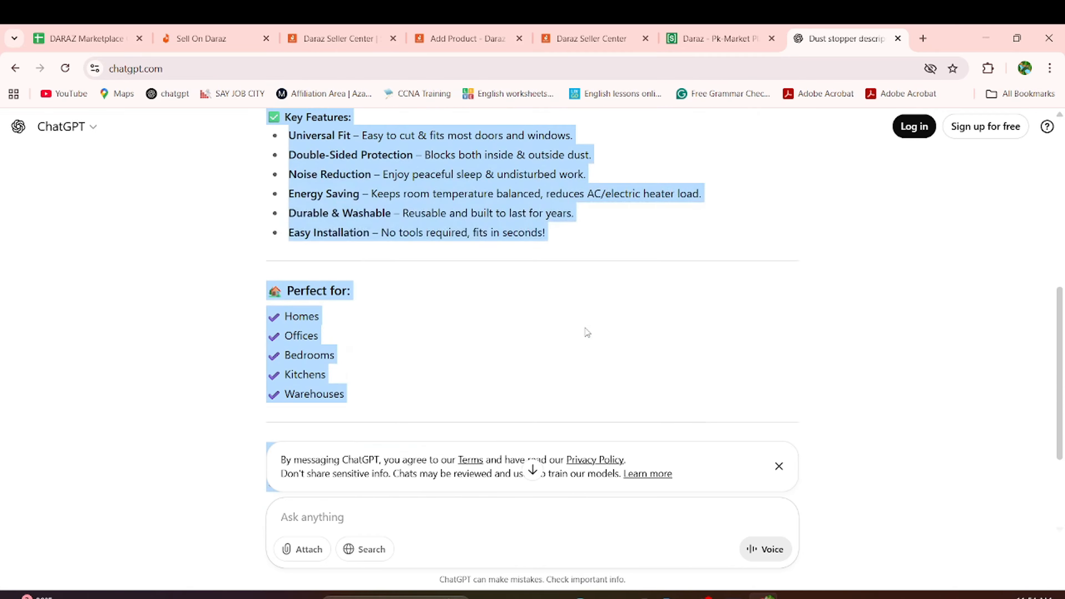
scroll(586, 332, "down", 3)
key("shift+Left")
key("shift+Left")
key("shift+Left")
key("shift+Left")
key("shift+Left")
key("shift+Left")
key("shift+Left")
key("shift+Left")
key("shift+Left")
key("shift+Left")
key("shift+Left")
key("shift+Left")
key("shift+Left")
key("shift+Left")
key("shift+Left")
key("shift+Left")
key("shift+Left")
key("shift+Left")
key("shift+Left")
key("shift+Left")
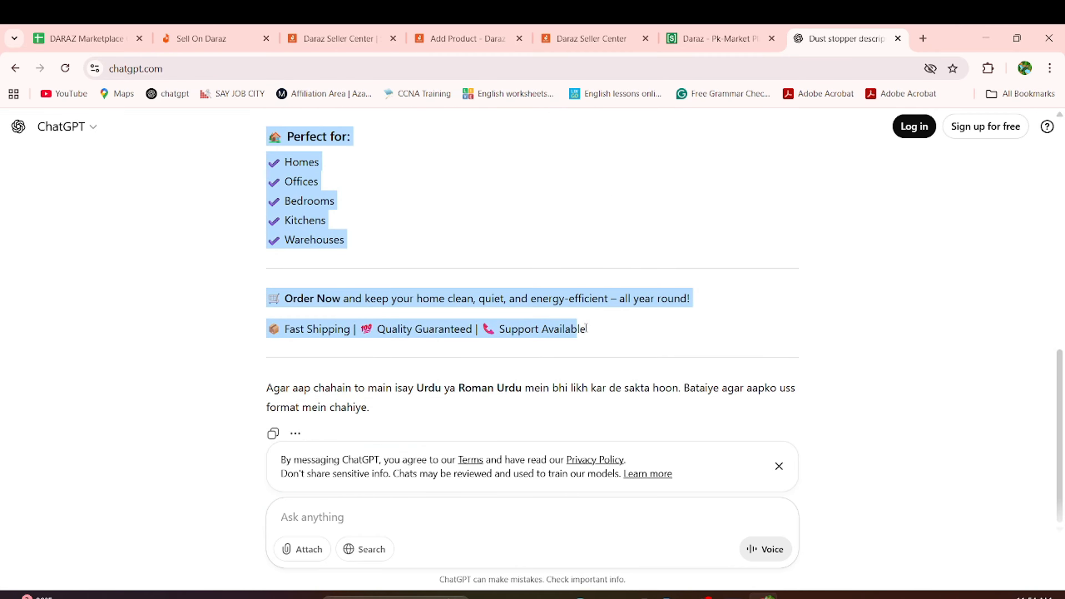
key("shift+Left")
key("shift+Left")
key("shift+Left")
key("shift+Left")
key("shift+Left")
key("shift+Left")
key("shift+Left")
key("shift+Left")
key("shift+Left")
key("shift+Left")
key("shift+Left")
key("shift+Left")
key("shift+Left")
key("shift+Left")
key("shift+Left")
key("shift+Right")
key("shift+Right")
key("shift+Right")
key("shift+Right")
key("shift+Right")
key("shift+Right")
key("shift+Right")
key("shift+Right")
key("shift+Right")
key("shift+Right")
key("shift+Right")
key("shift+Right")
key("shift+Right")
key("shift+Right")
key("shift+Right")
key("shift+Right")
key("shift+Right")
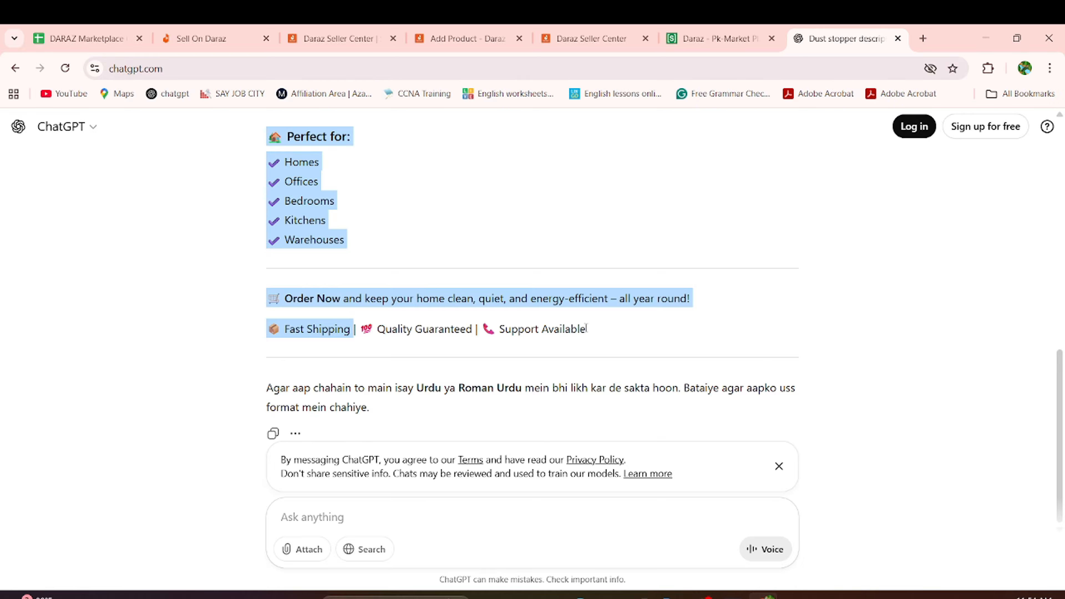
key("shift+Right")
key("shift+Right")
key("shift+Right")
key("shift+Right")
key("shift+Right")
key("shift+Right")
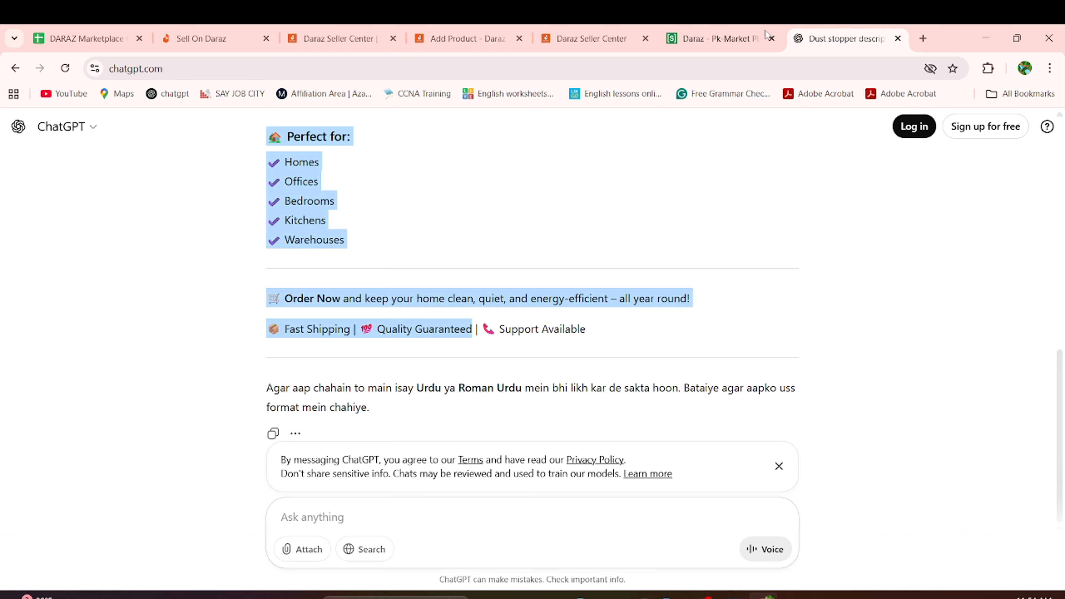
Step: Return to the Daraz Add Product page and paste the copied text into the Main Description
left_click(610, 26)
left_click(469, 28)
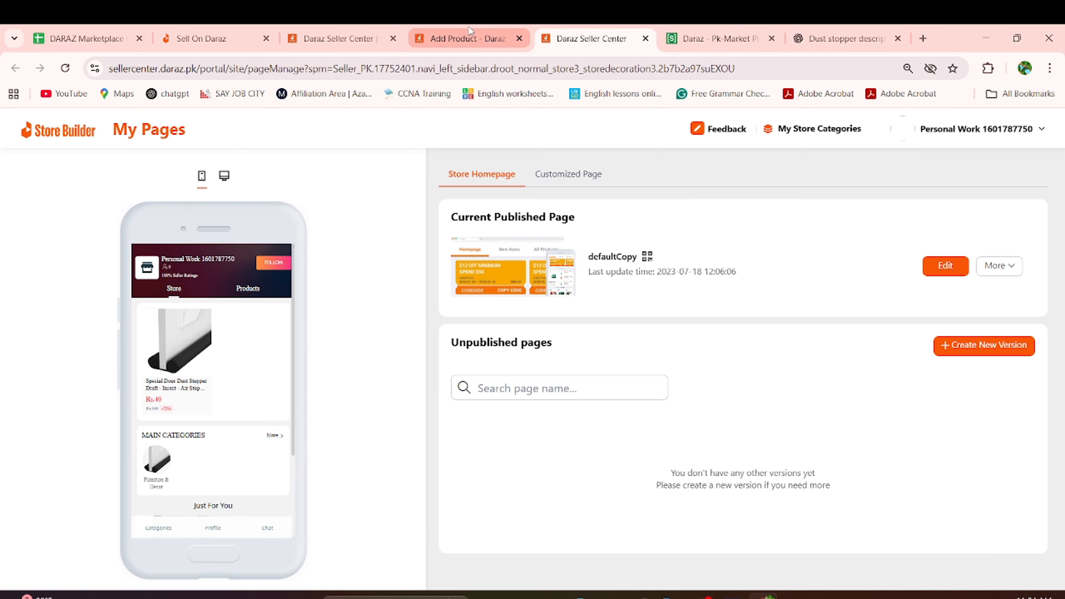
key("ctrl+v")
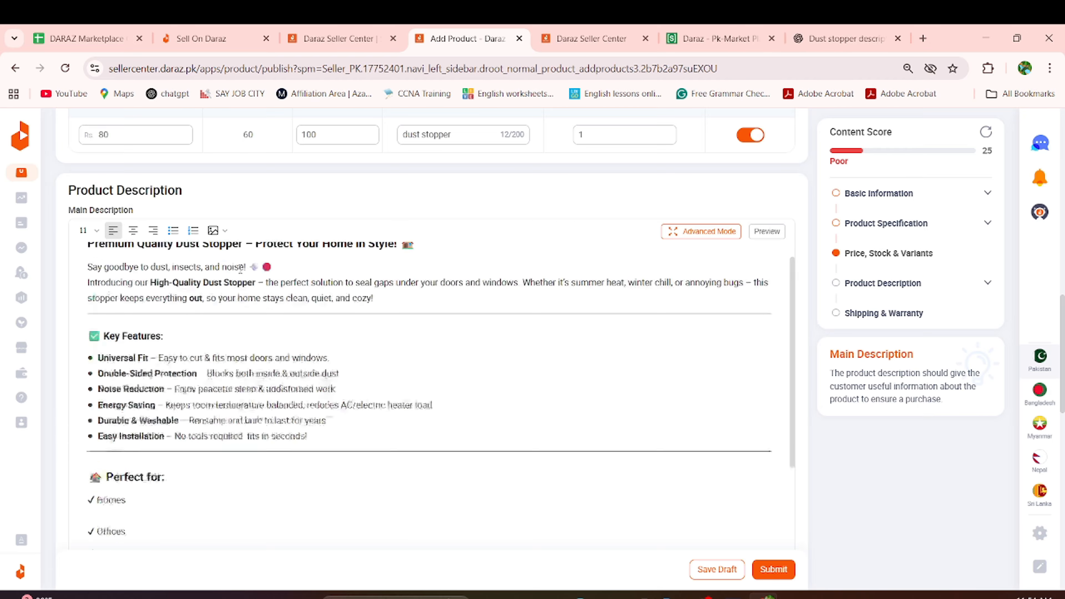
scroll(238, 356, "up", 4)
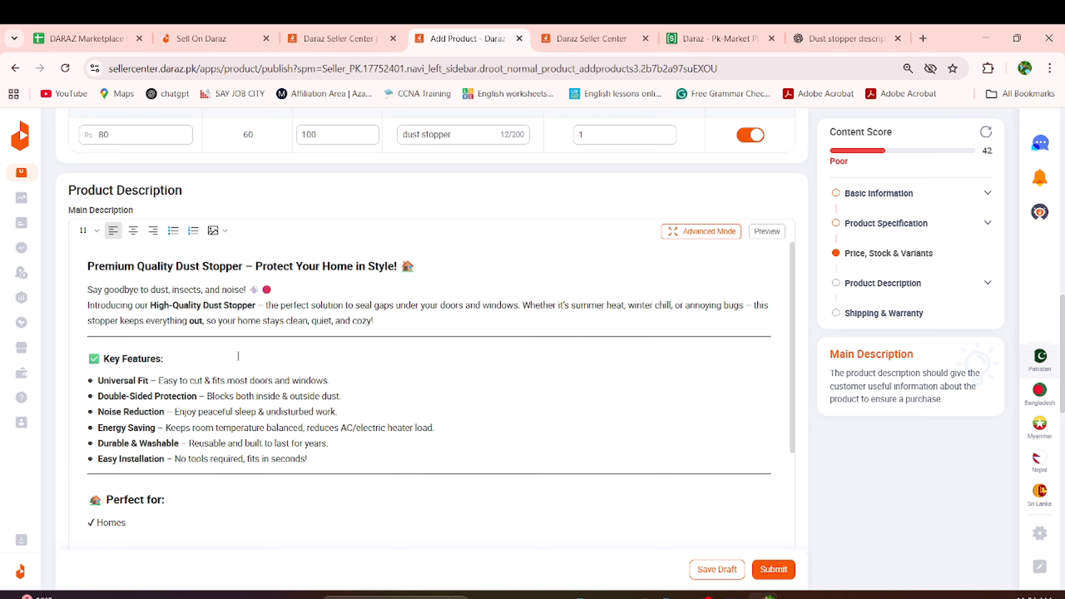
Step: Review the pasted main description and the required Highlights field below it
scroll(238, 355, "down", 3)
scroll(238, 355, "up", 3)
scroll(238, 356, "down", 5)
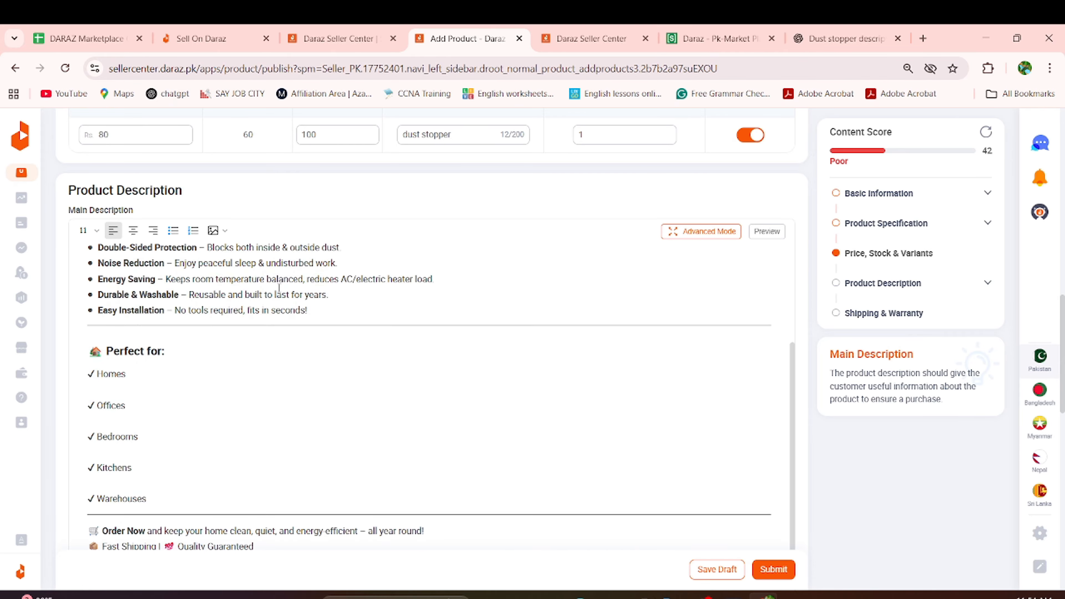
scroll(354, 331, "down", 2)
scroll(359, 350, "down", 4)
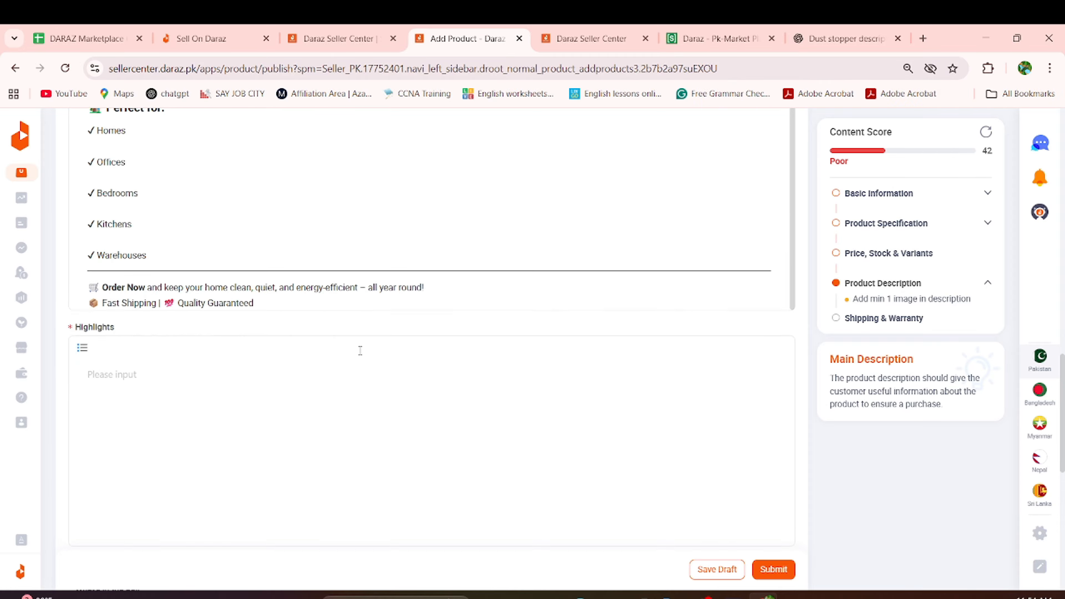
left_click(183, 316)
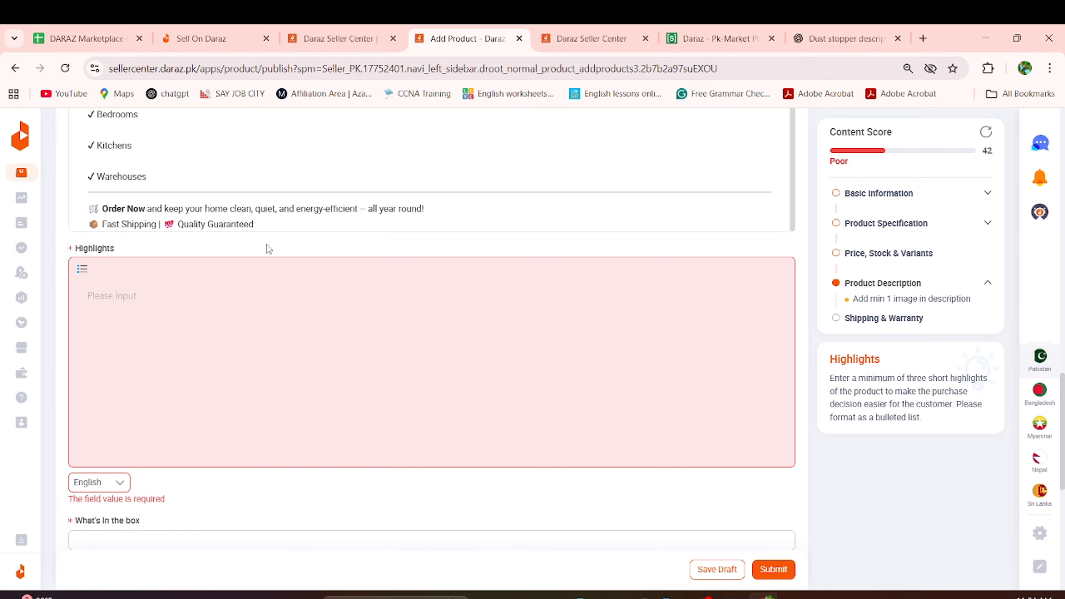
scroll(266, 247, "up", 7)
Step: Go back to the ChatGPT conversation and submit the prompt "ok ab muja highlight be send karo"
left_click(805, 26)
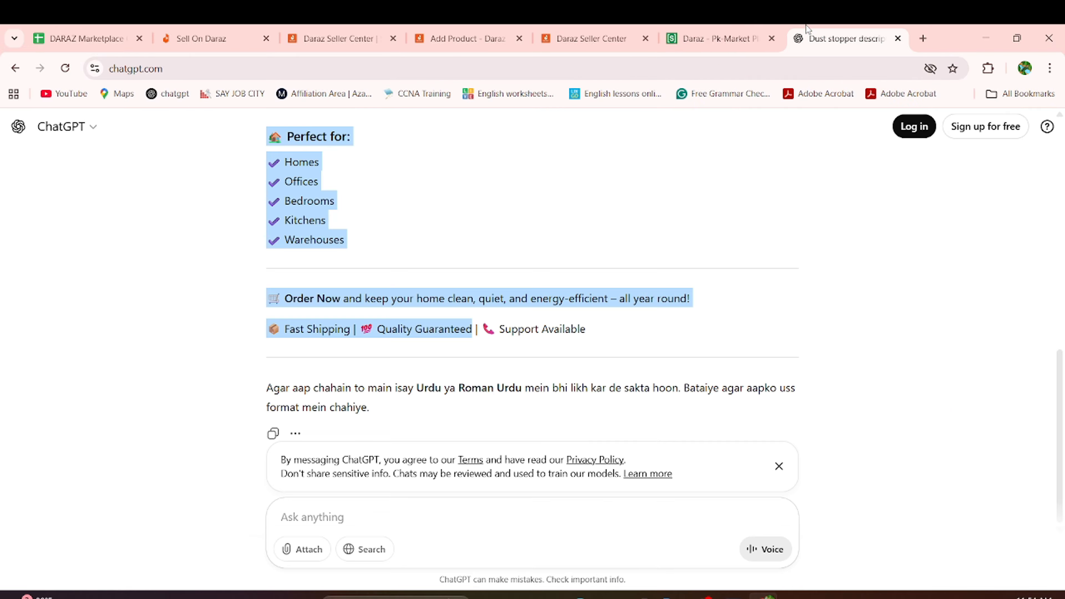
left_click(364, 523)
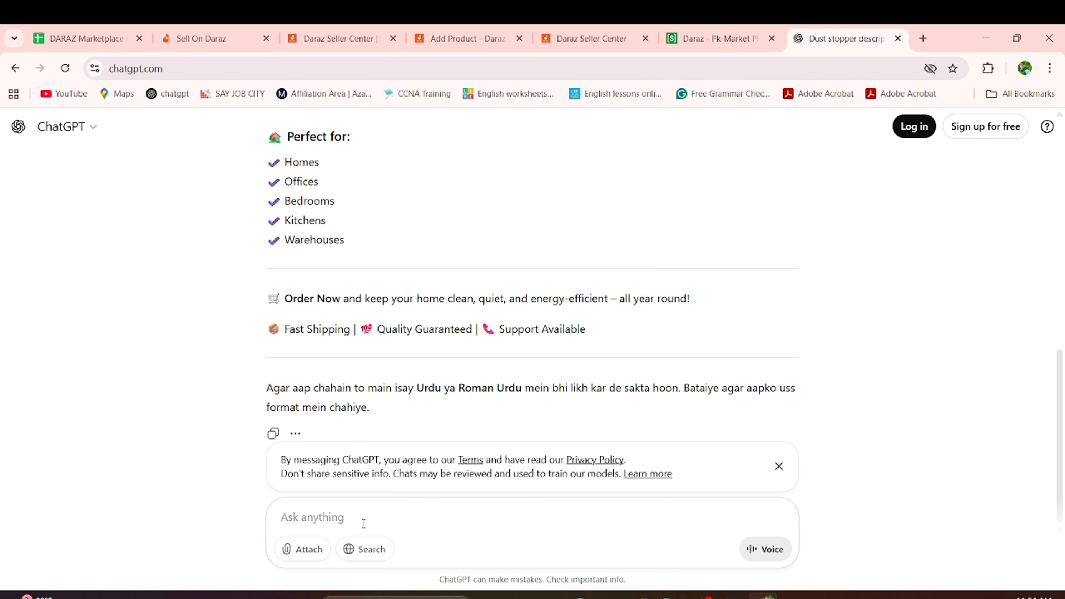
type("ok a")
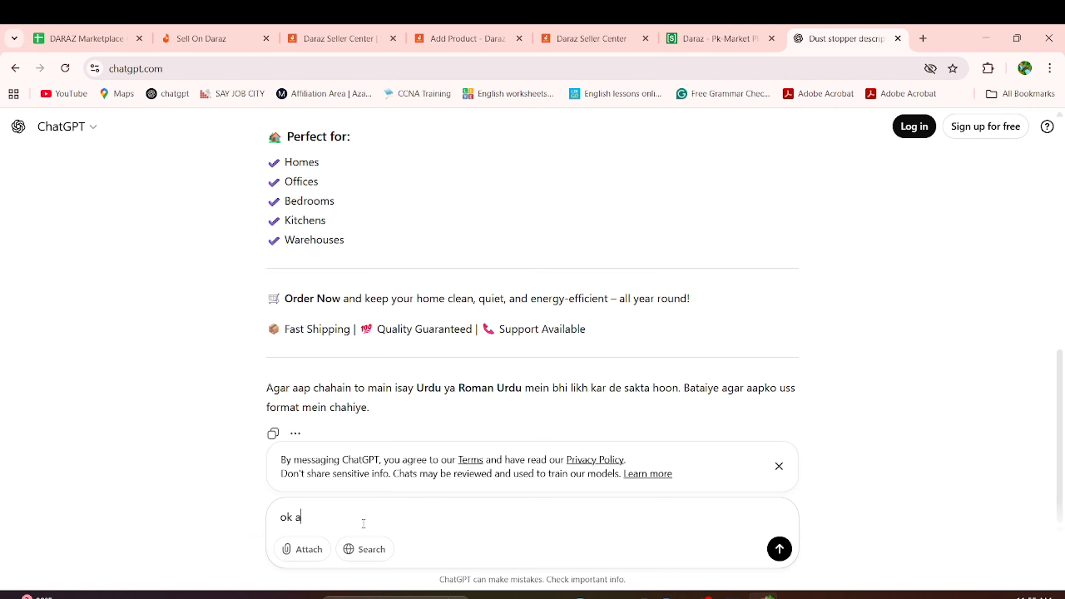
type("b muja highlight be sen")
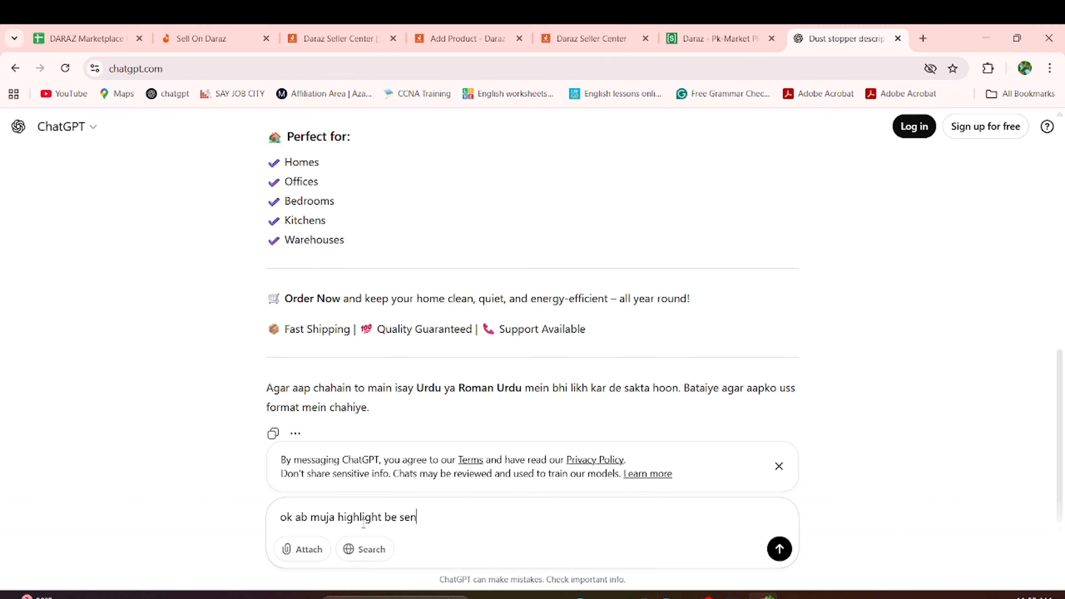
type("d karo")
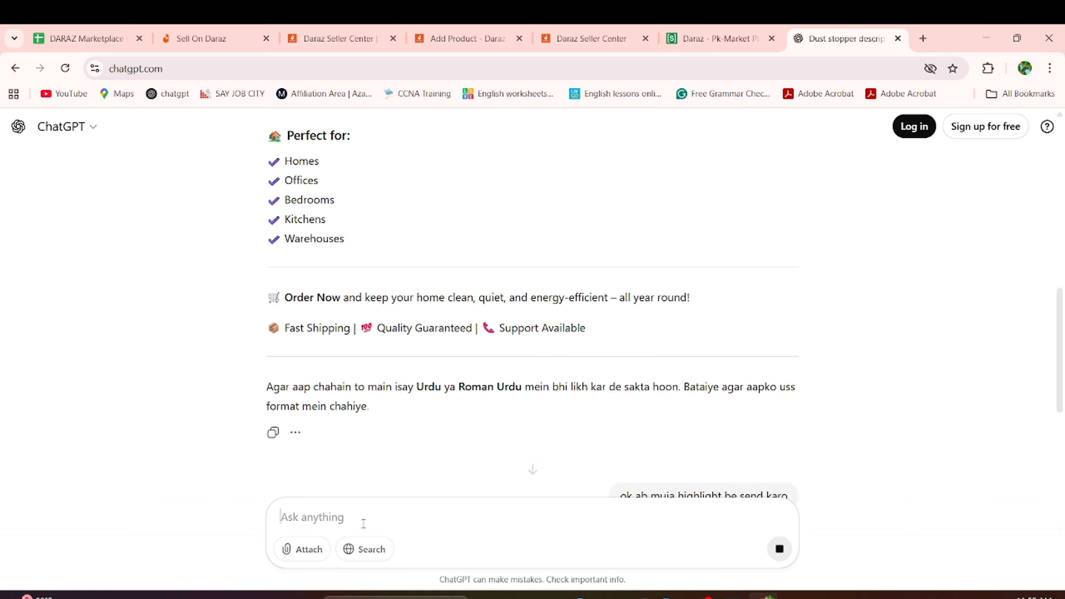
key("Return")
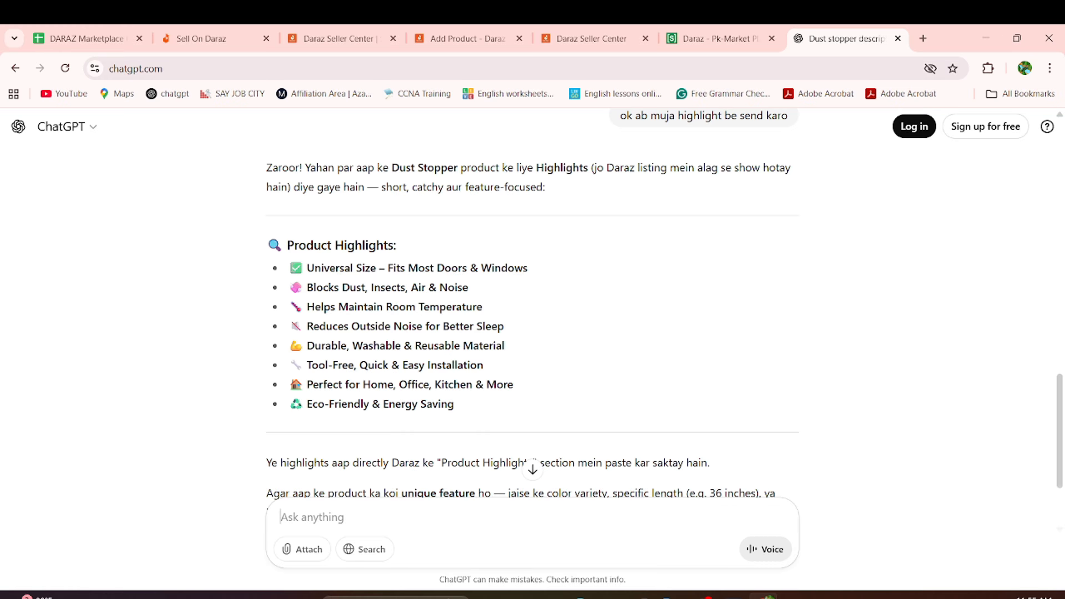
Step: Copy all the generated product highlight bullets and paste them into the Highlights field of the Daraz Add Product page
left_click_drag(289, 263, 478, 404)
key("ctrl+c")
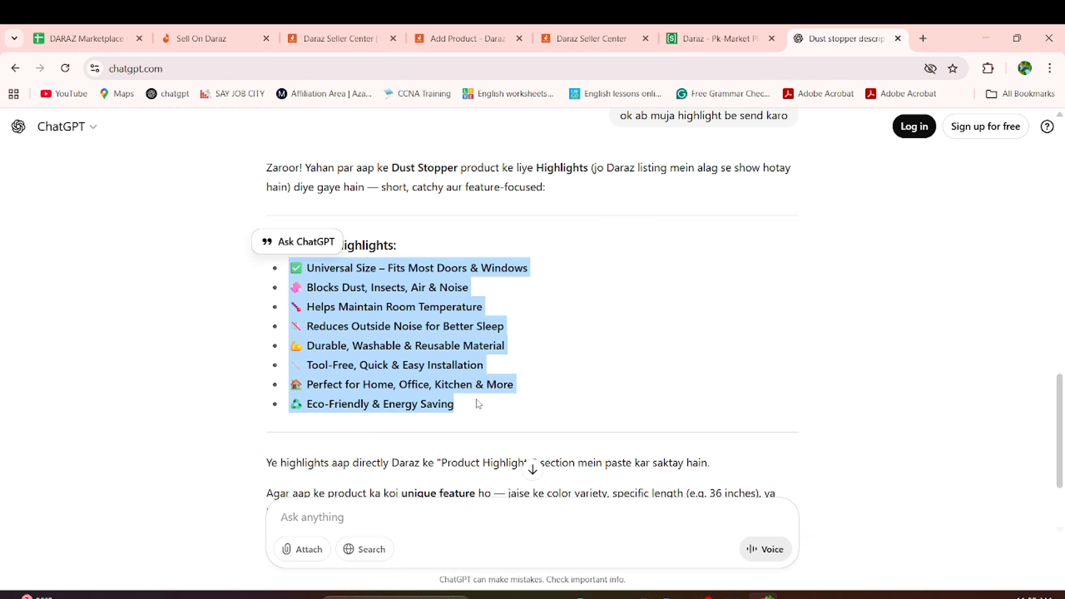
left_click(351, 27)
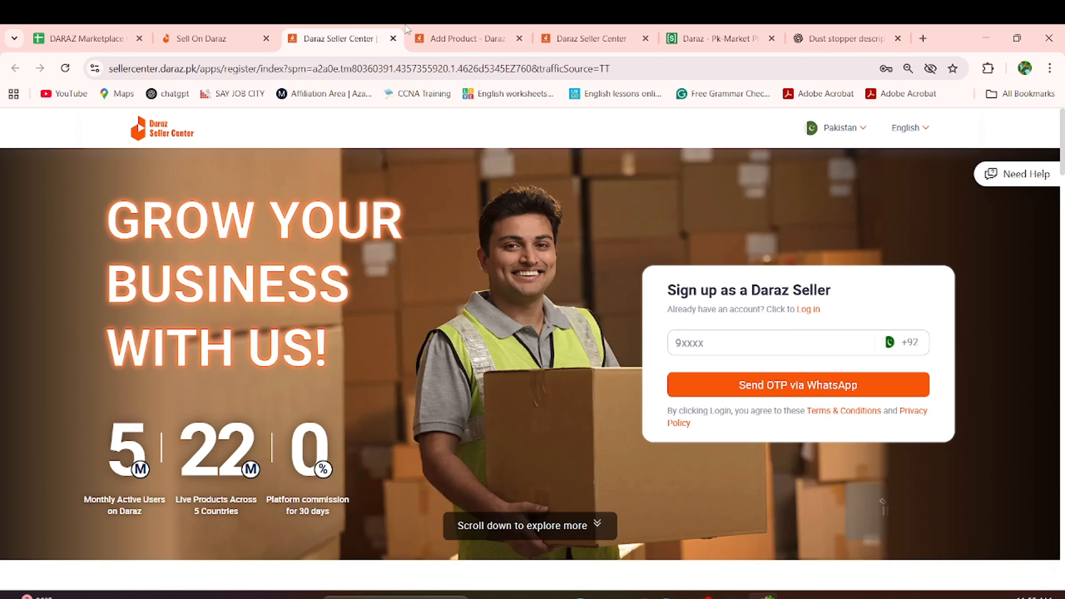
left_click(446, 30)
scroll(247, 312, "down", 7)
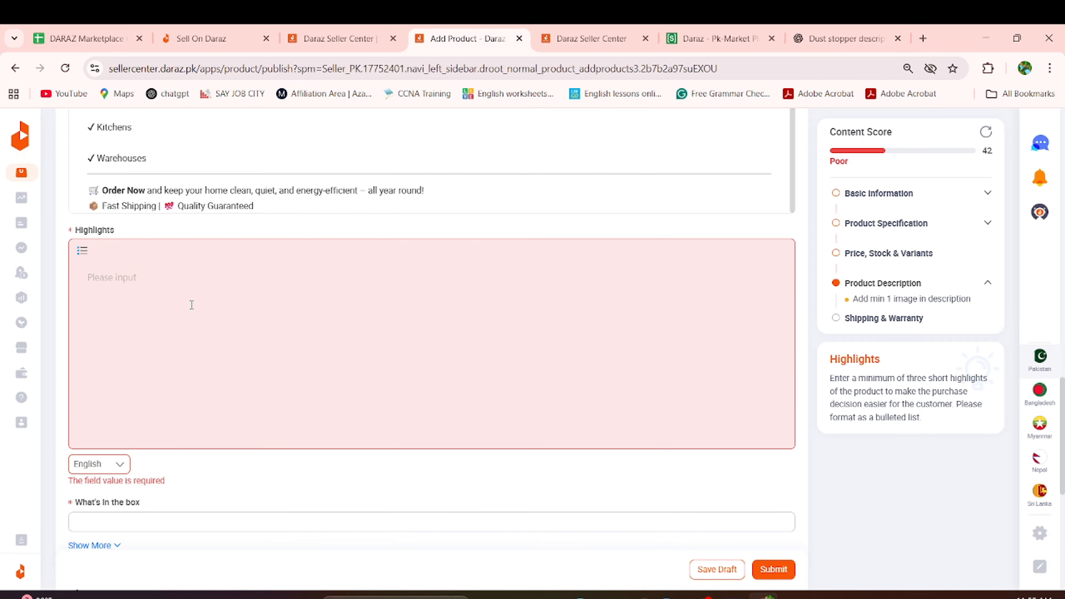
left_click(191, 304)
key("ctrl+v")
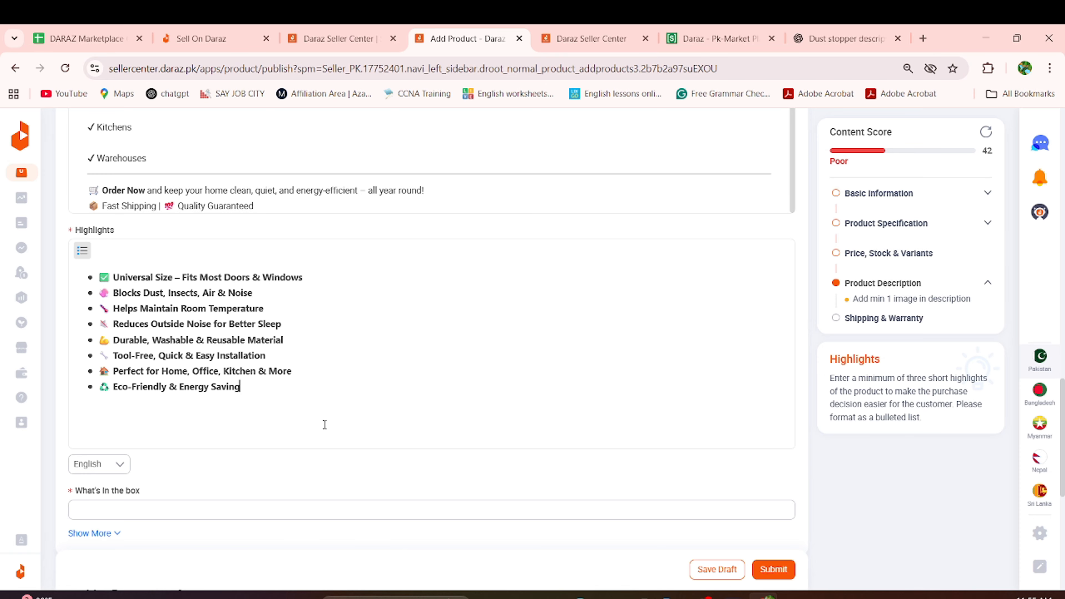
Step: Check the pasted description and highlights, and enter "dust stopper" as what's in the box
scroll(646, 218, "up", 8)
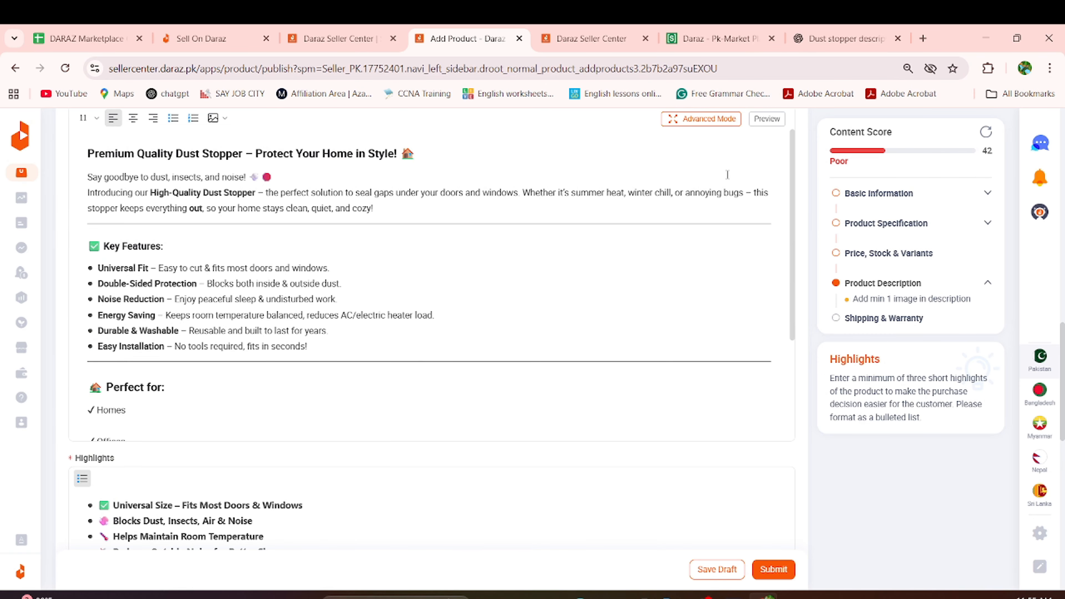
scroll(709, 310, "up", 2)
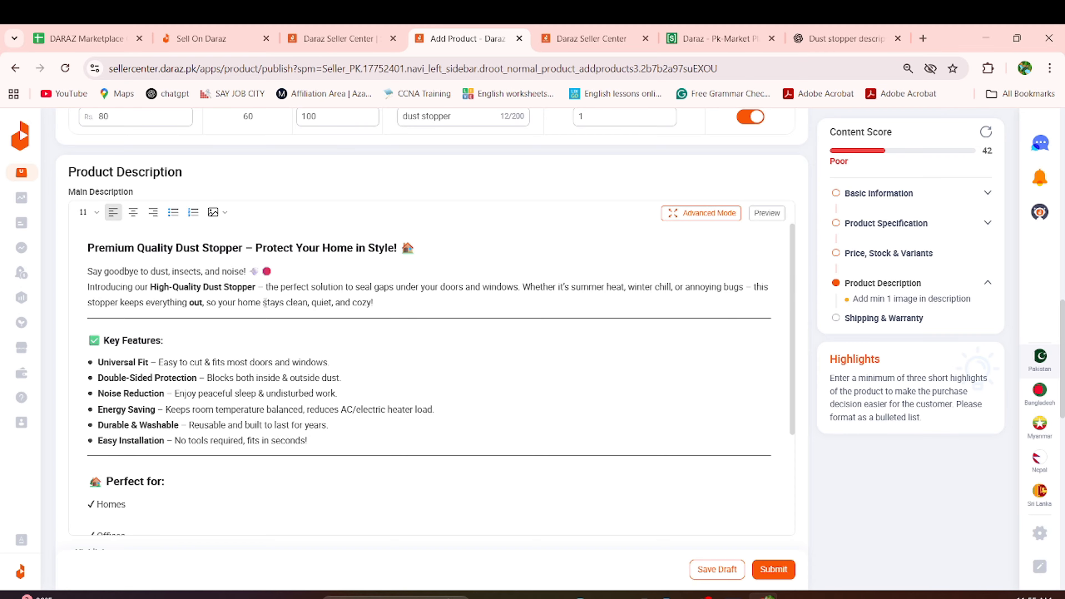
scroll(245, 286, "down", 3)
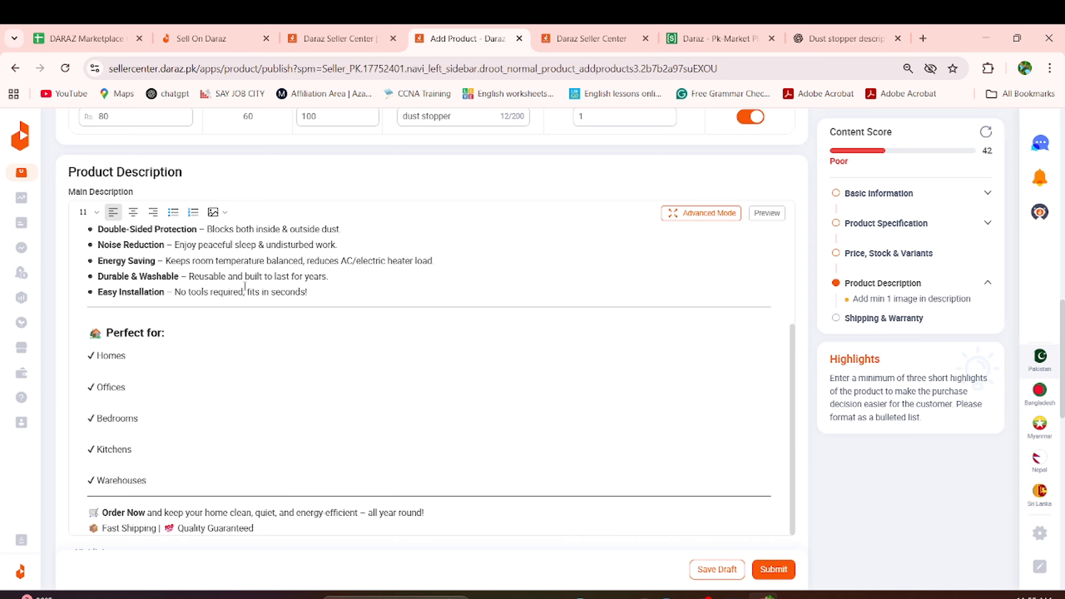
scroll(244, 287, "down", 13)
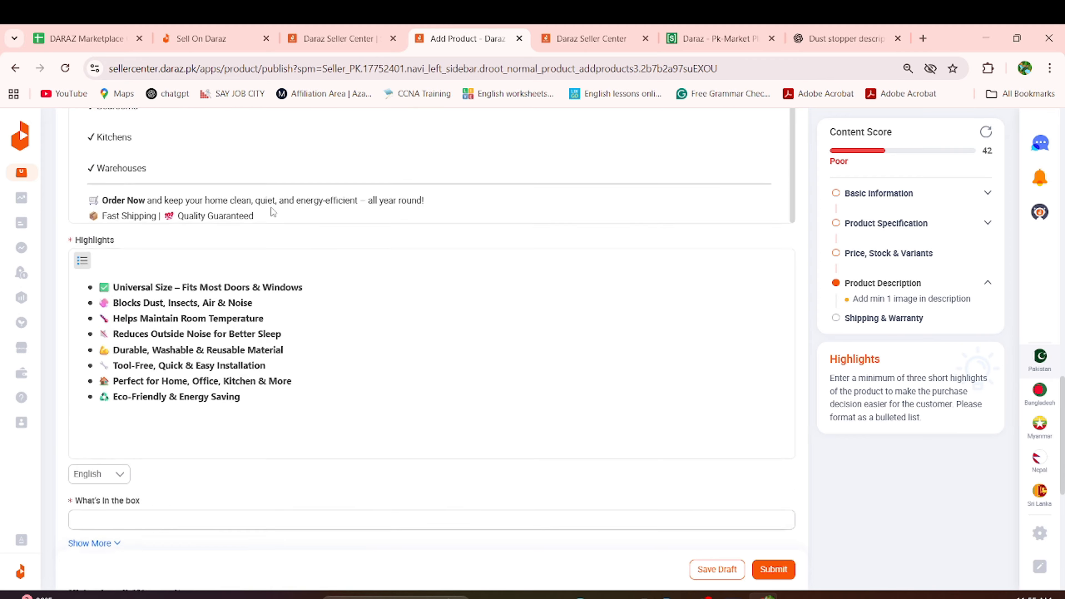
left_click(173, 260)
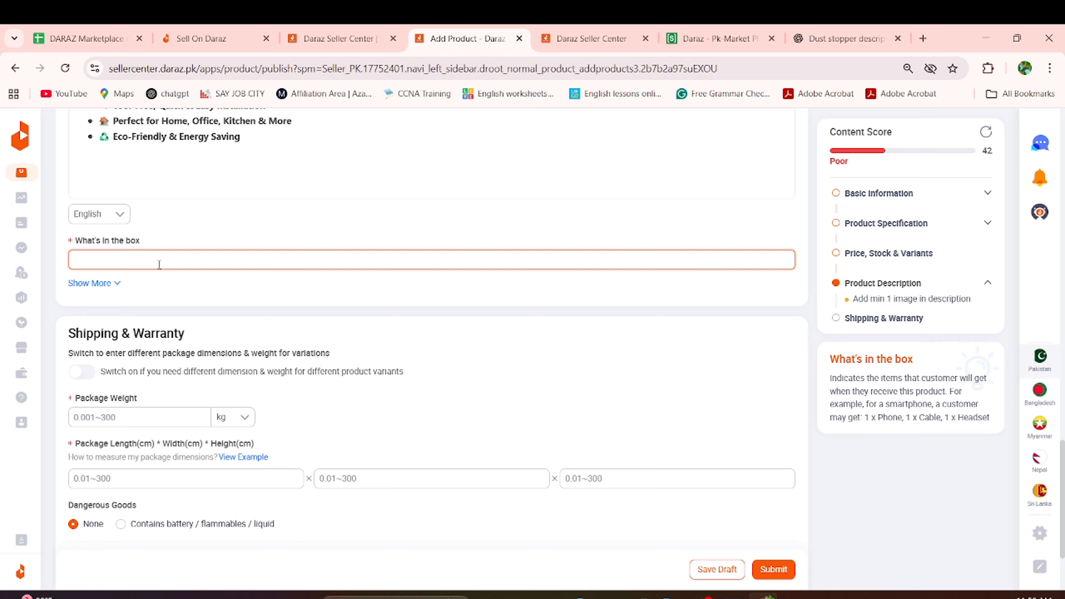
type("dust stopper")
left_click(215, 228)
Step: Set the package weight unit to g in the Shipping & Warranty section
scroll(241, 281, "down", 3)
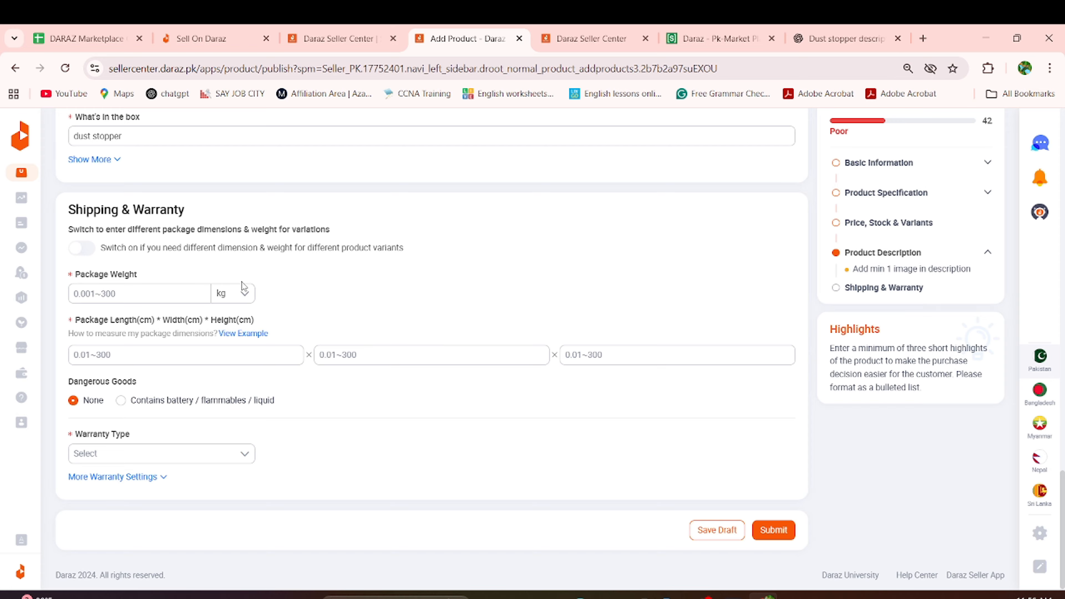
left_click(189, 295)
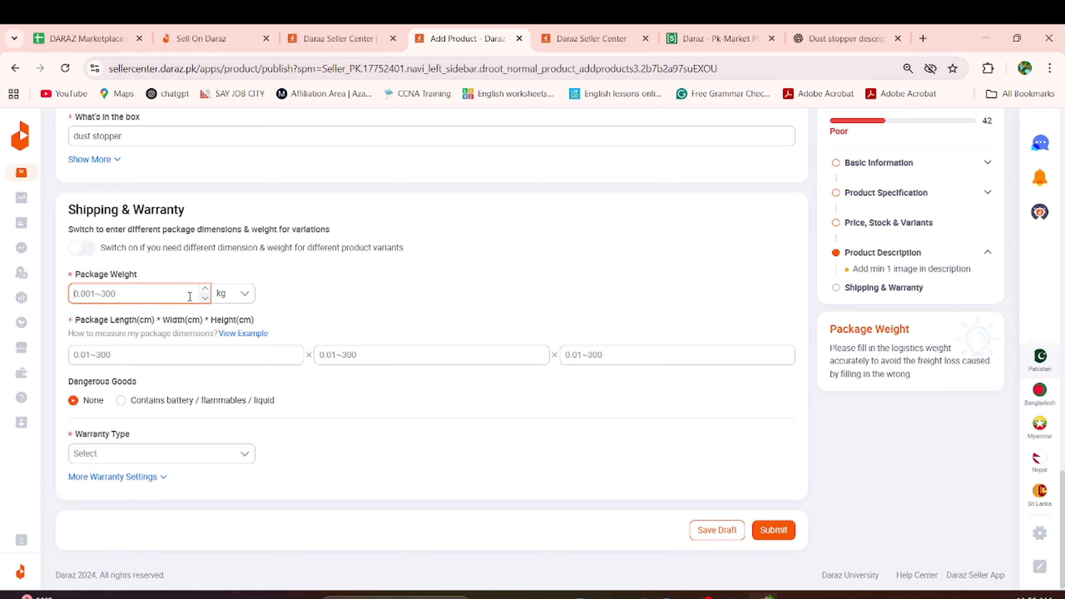
left_click(233, 293)
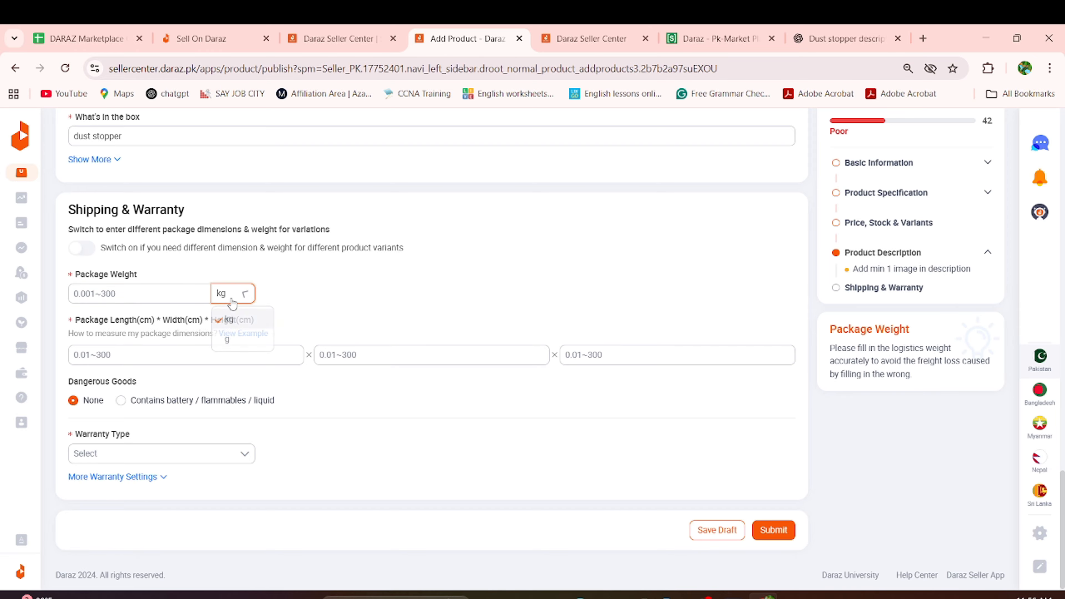
left_click(230, 342)
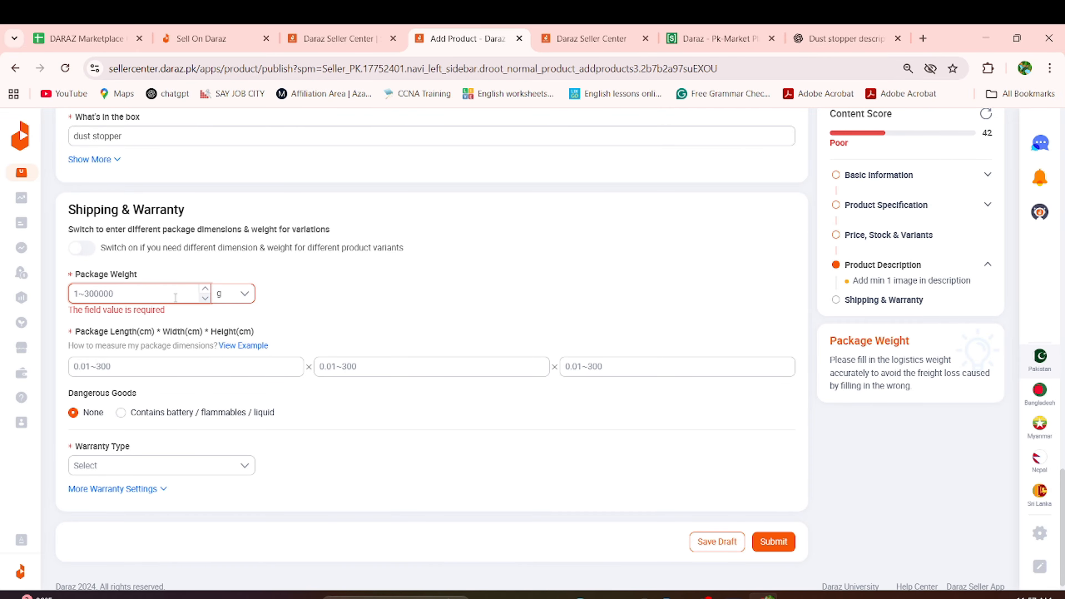
Step: Set the package weight to 30 g
scroll(175, 297, "down", 1)
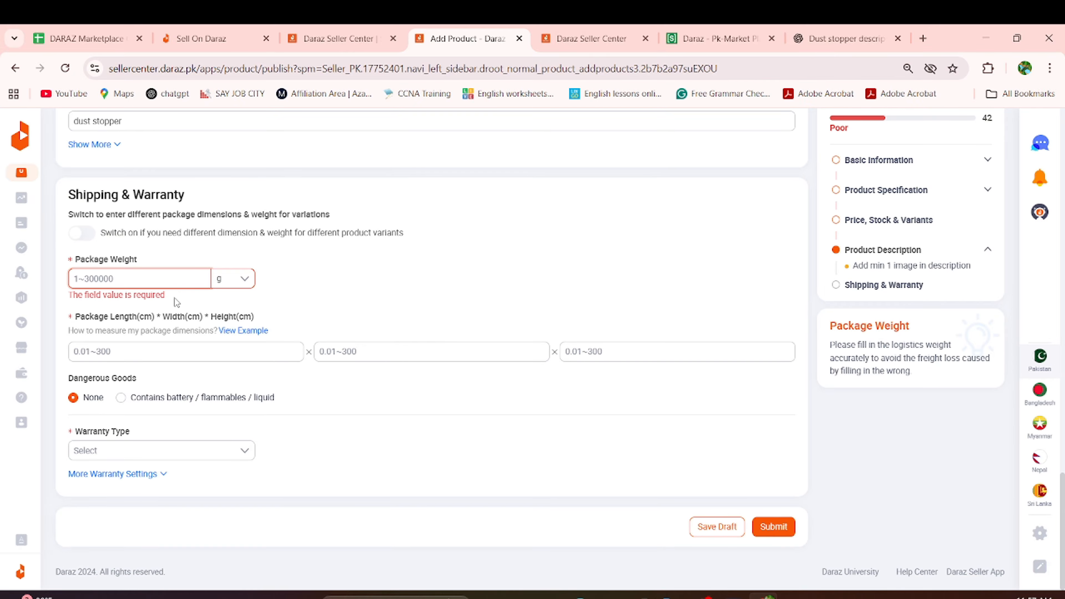
type("30")
left_click(324, 258)
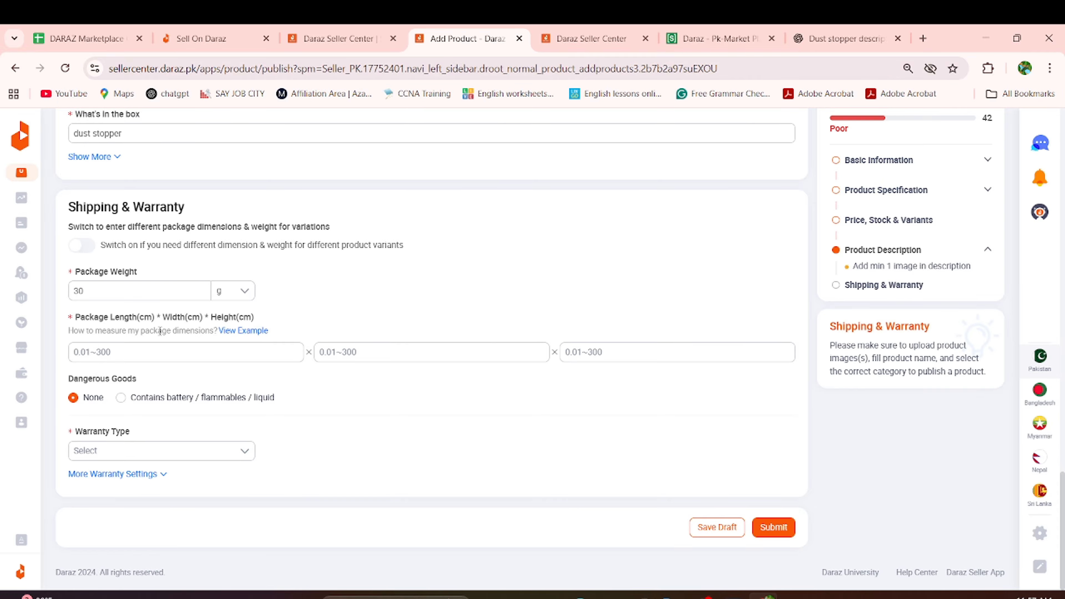
Step: Set the package length to 5 cm, width to 2 cm and height to 10 cm
left_click(187, 356)
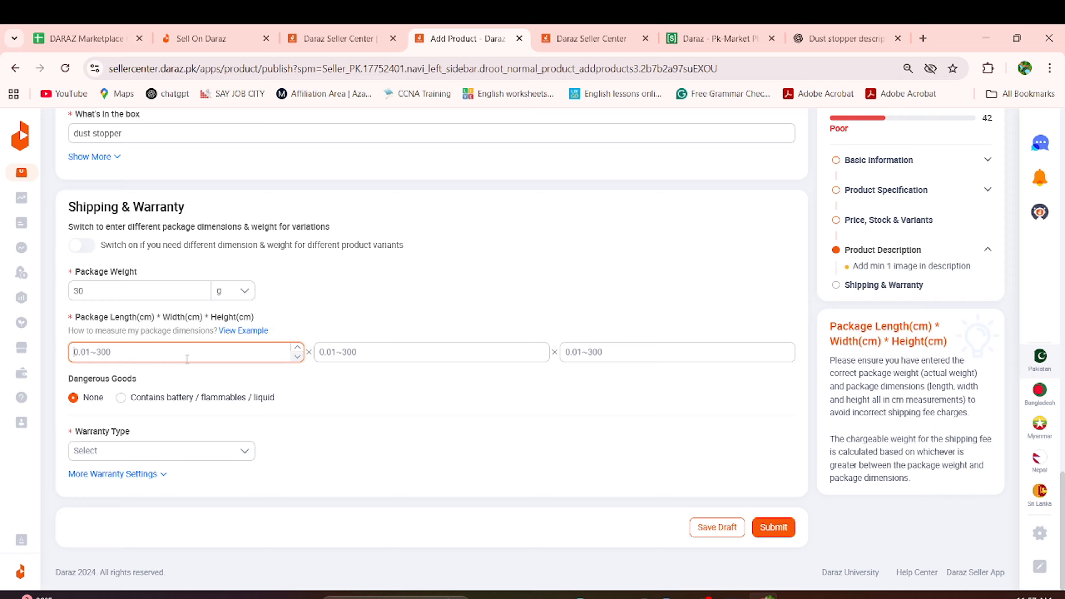
type("5")
left_click(346, 352)
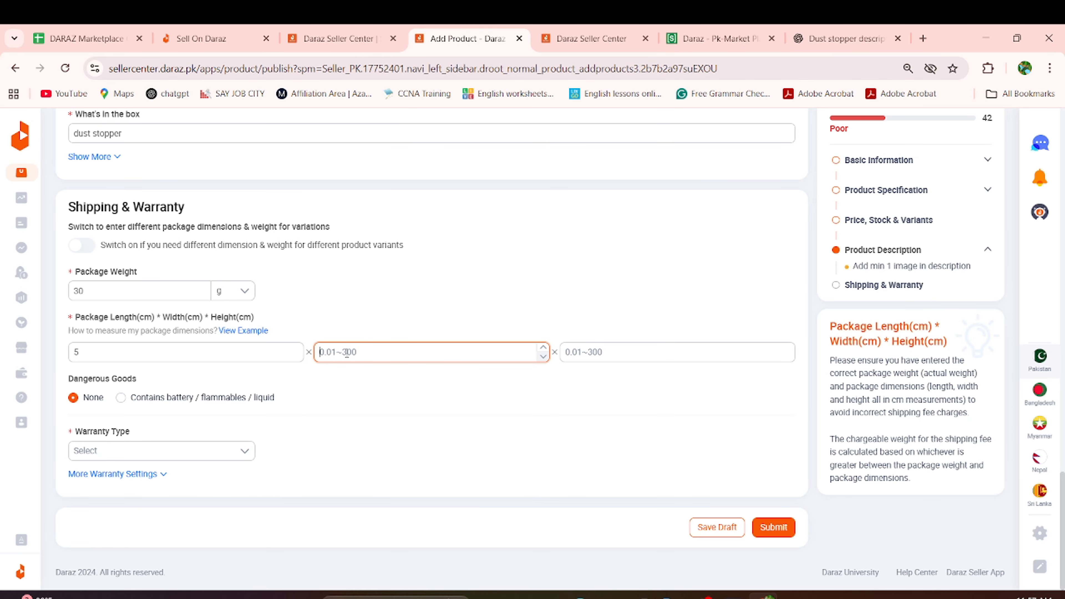
type("2")
left_click(613, 352)
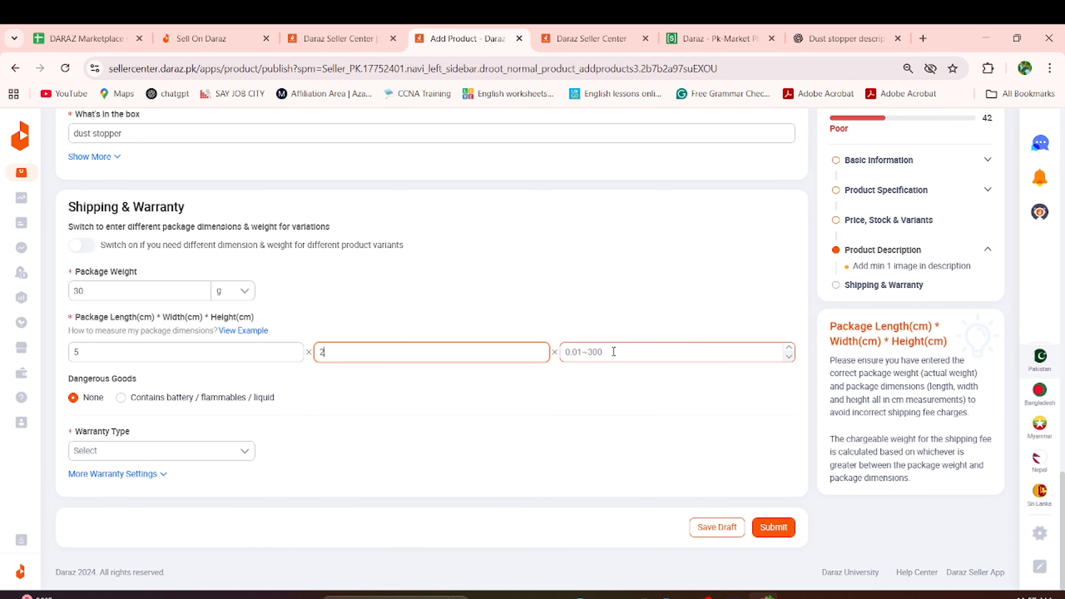
type("10")
left_click(650, 310)
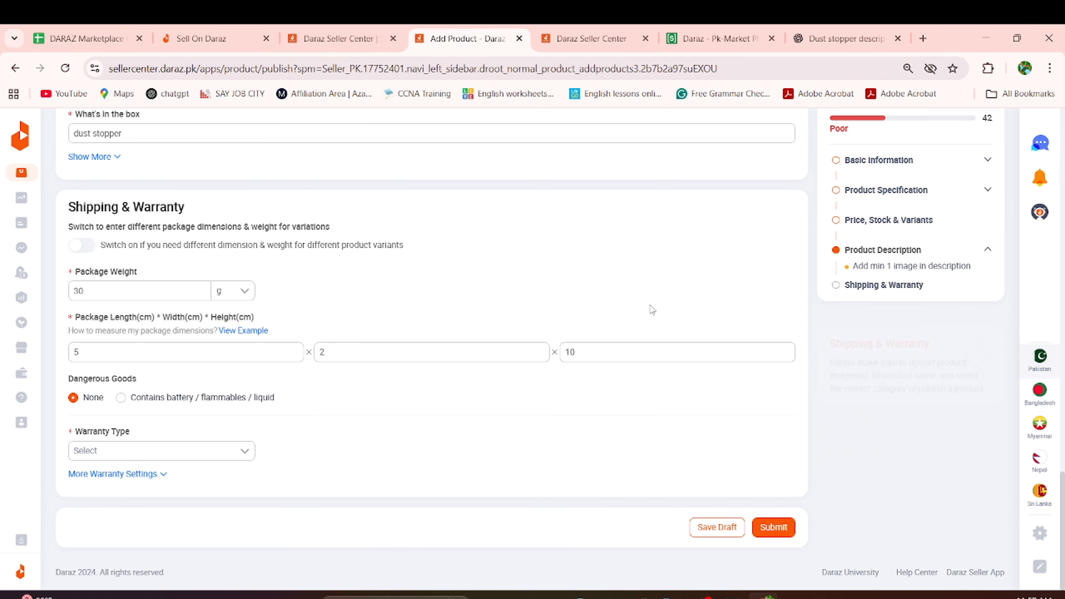
Step: Try Brand Warranty as the warranty type and return the choice to No Warranty
scroll(304, 435, "down", 3)
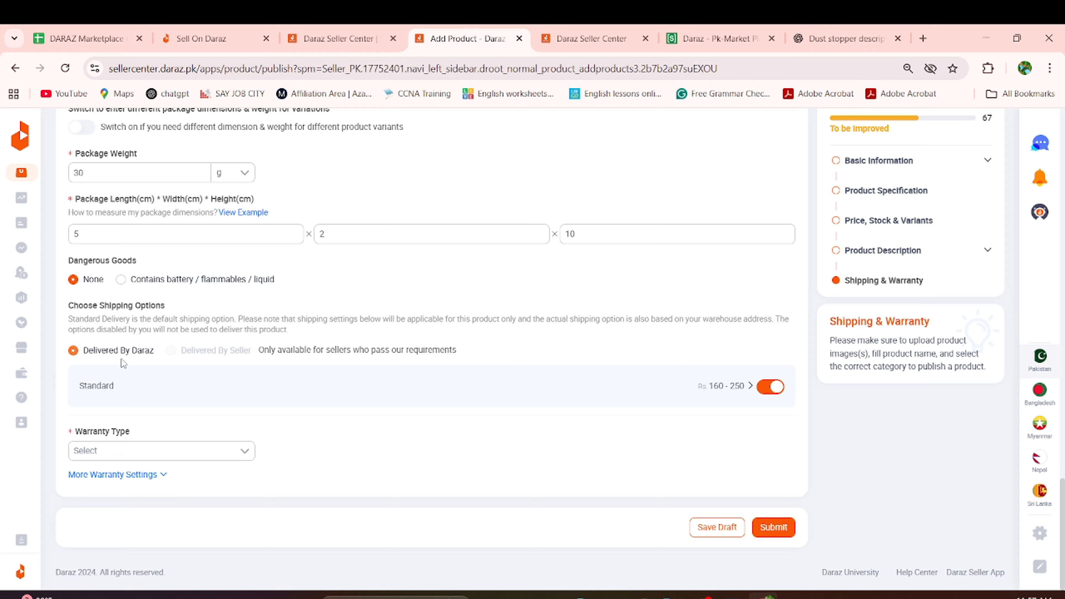
left_click(132, 450)
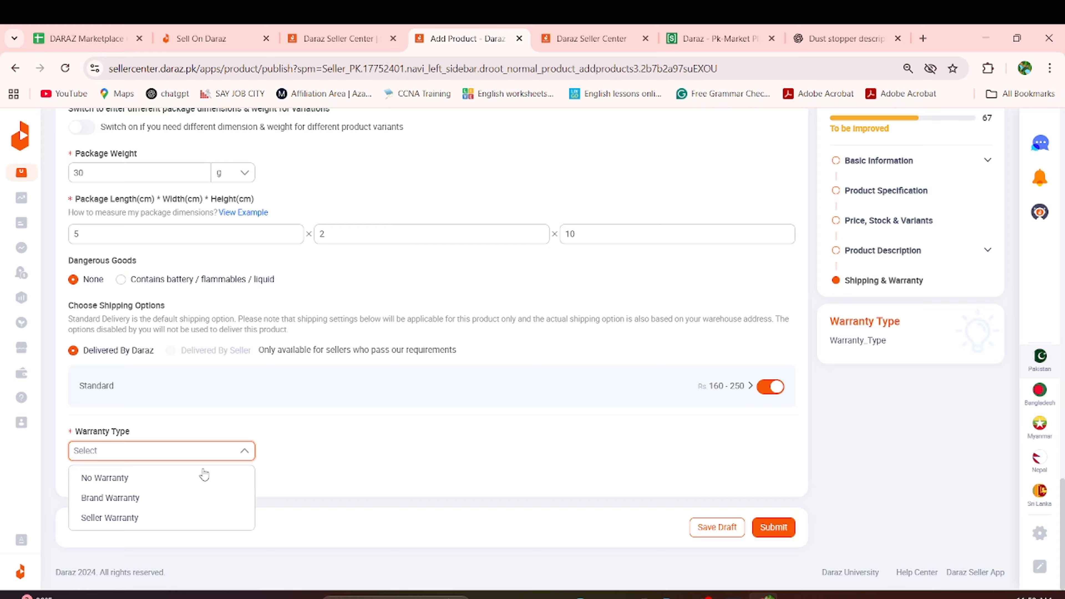
left_click(162, 479)
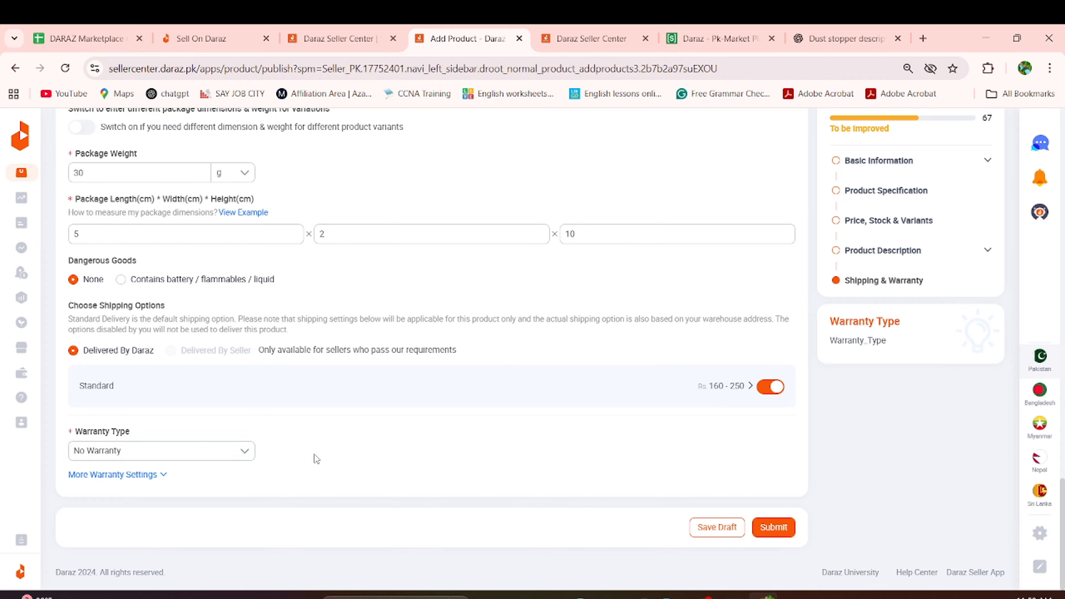
left_click(203, 457)
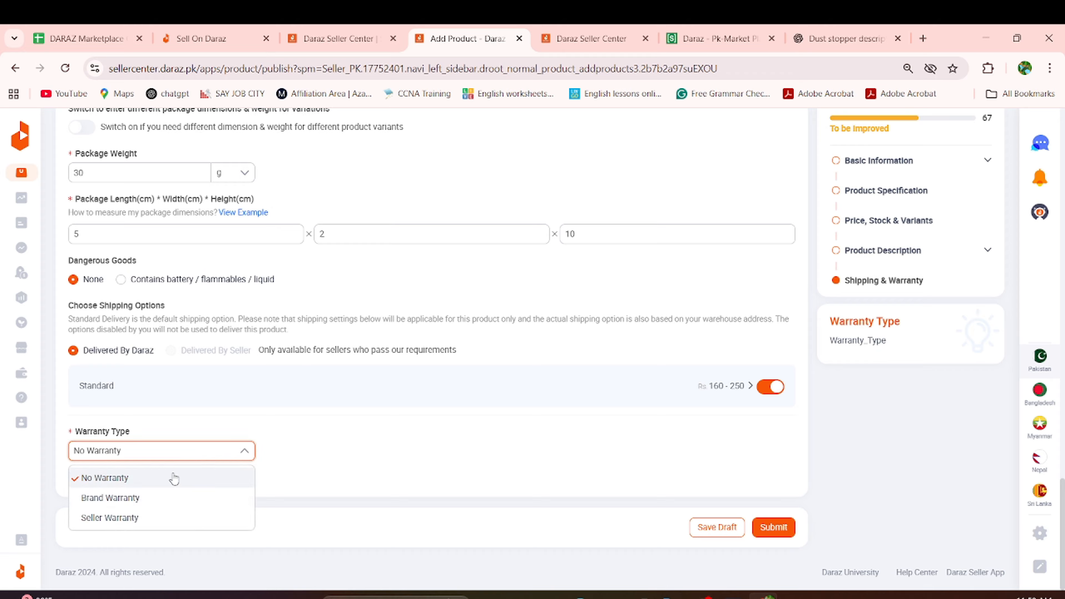
left_click(139, 497)
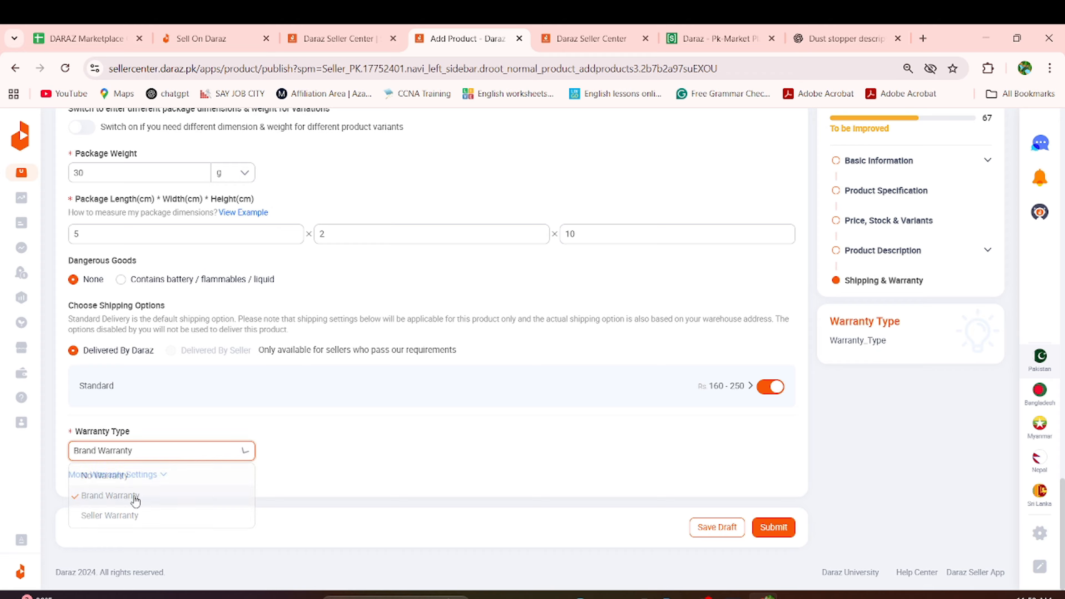
left_click(226, 455)
left_click(159, 477)
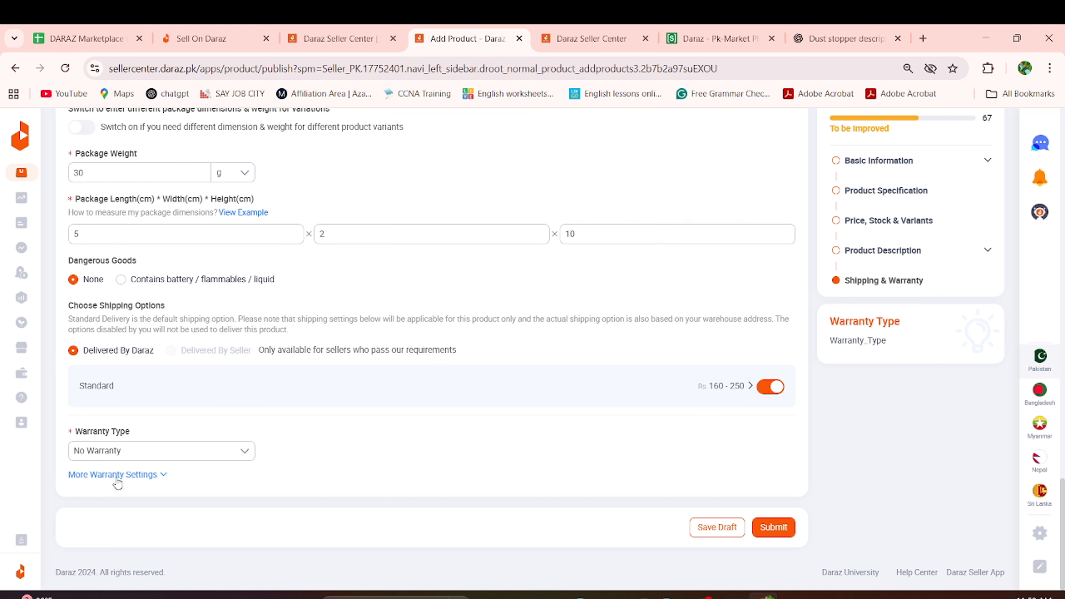
Step: Expand the additional warranty settings, choose Brand Warranty as the warranty type and set the warranty period to 2 Months
left_click(134, 479)
scroll(133, 479, "down", 2)
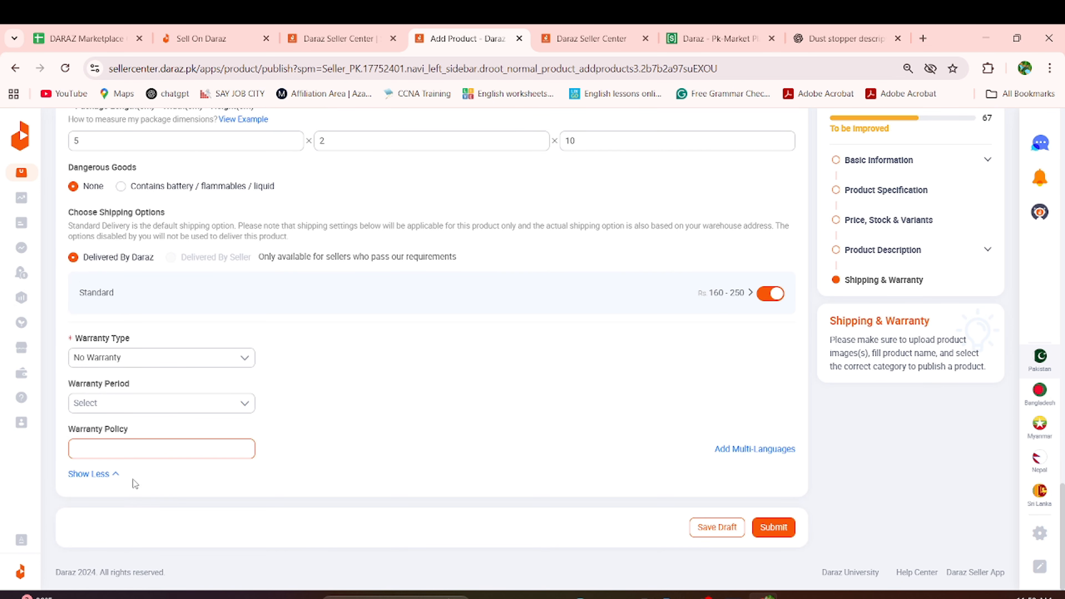
left_click(164, 405)
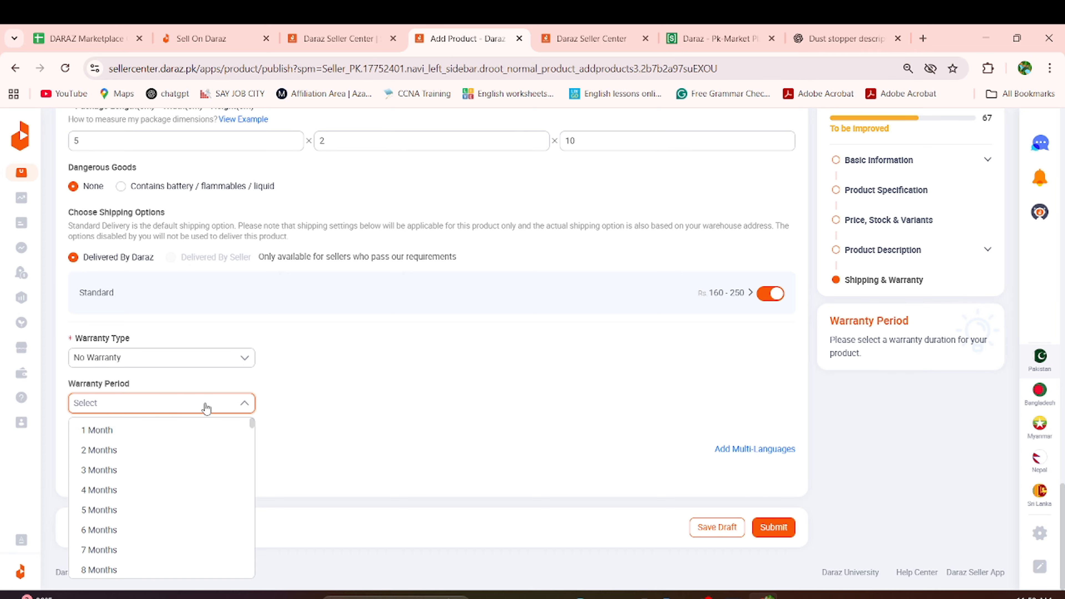
left_click(148, 366)
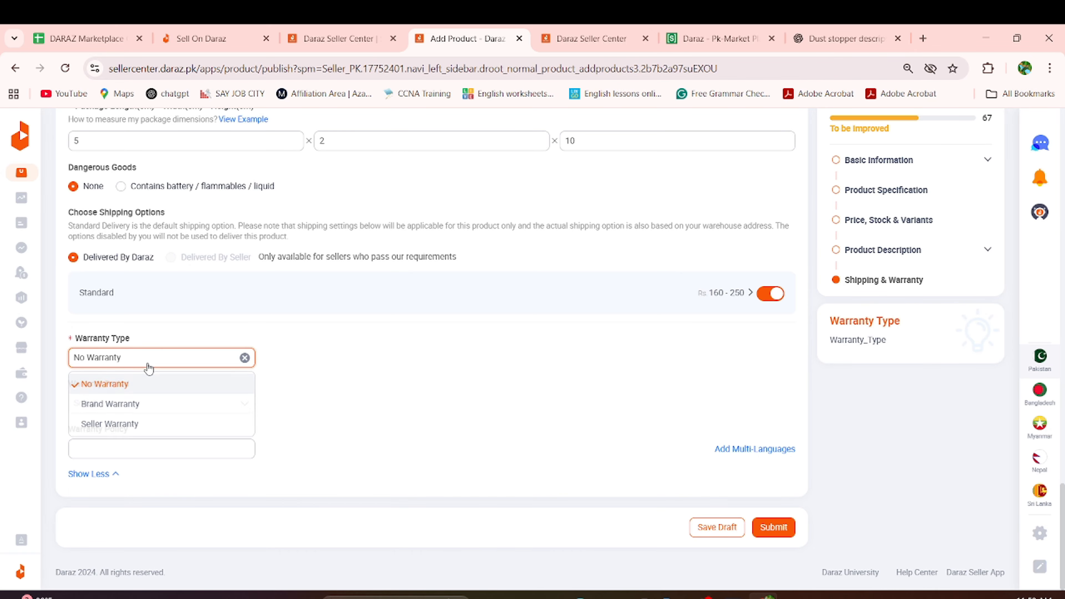
left_click(148, 368)
left_click(131, 367)
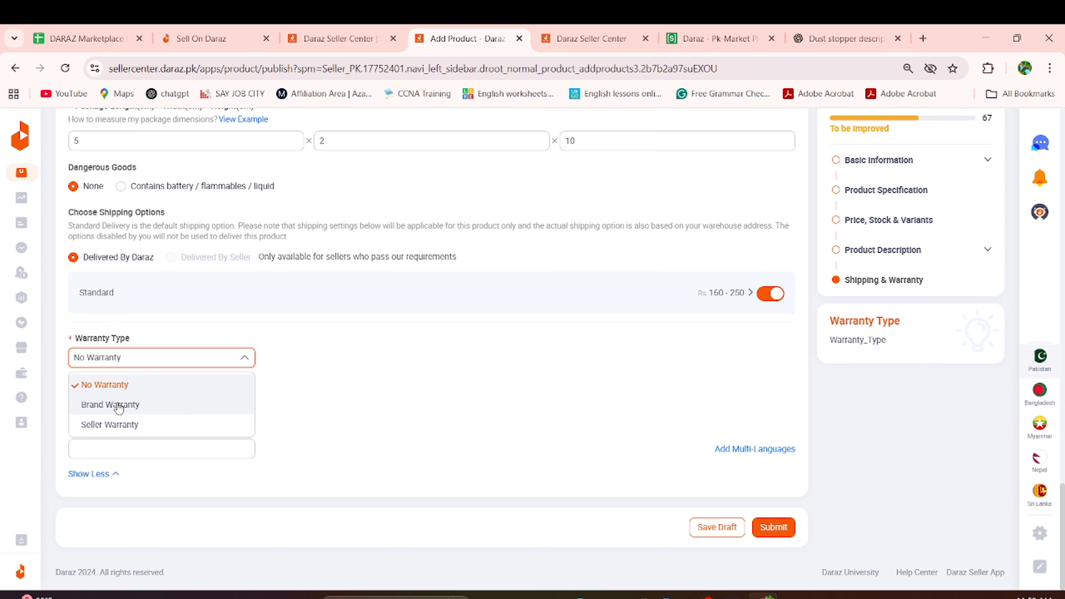
left_click(119, 405)
left_click(140, 408)
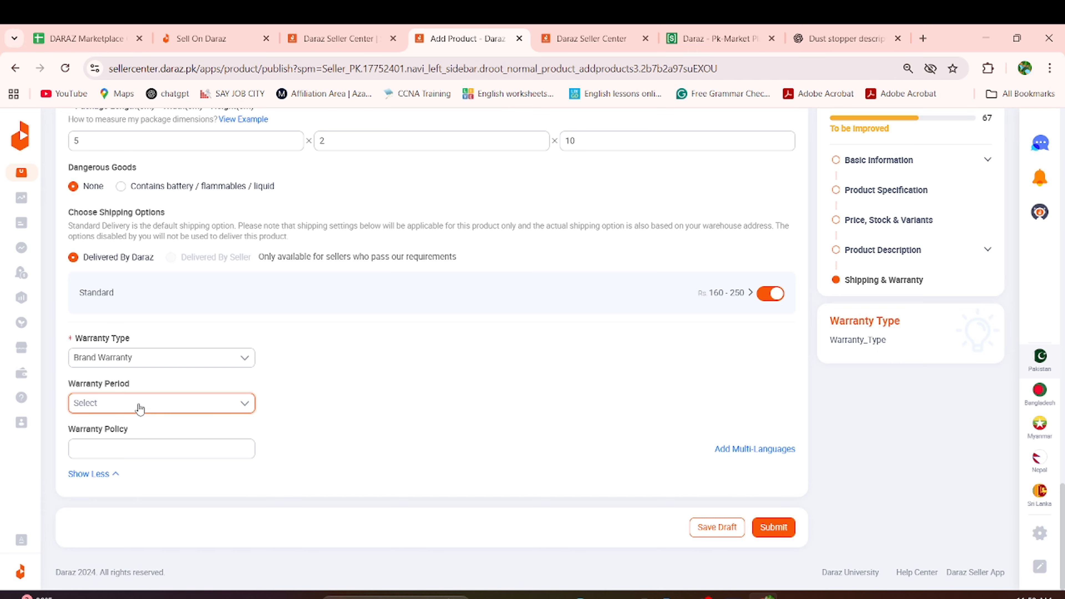
left_click(102, 451)
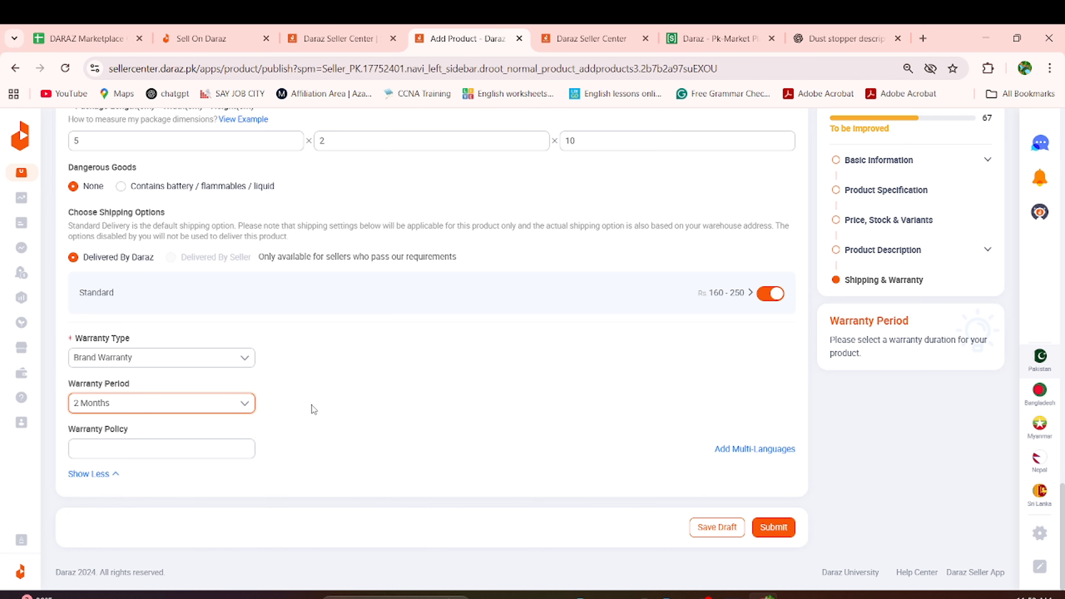
Step: Examine the Warranty Policy field and its English and Urdu multi-language setup, cancelling without entering any text
left_click(159, 449)
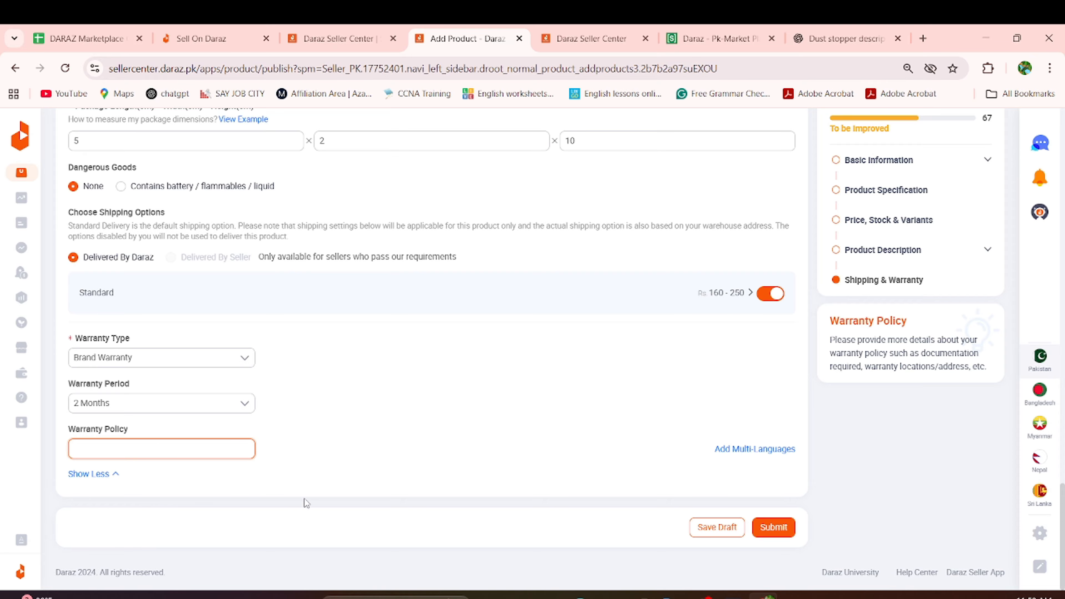
left_click(465, 503)
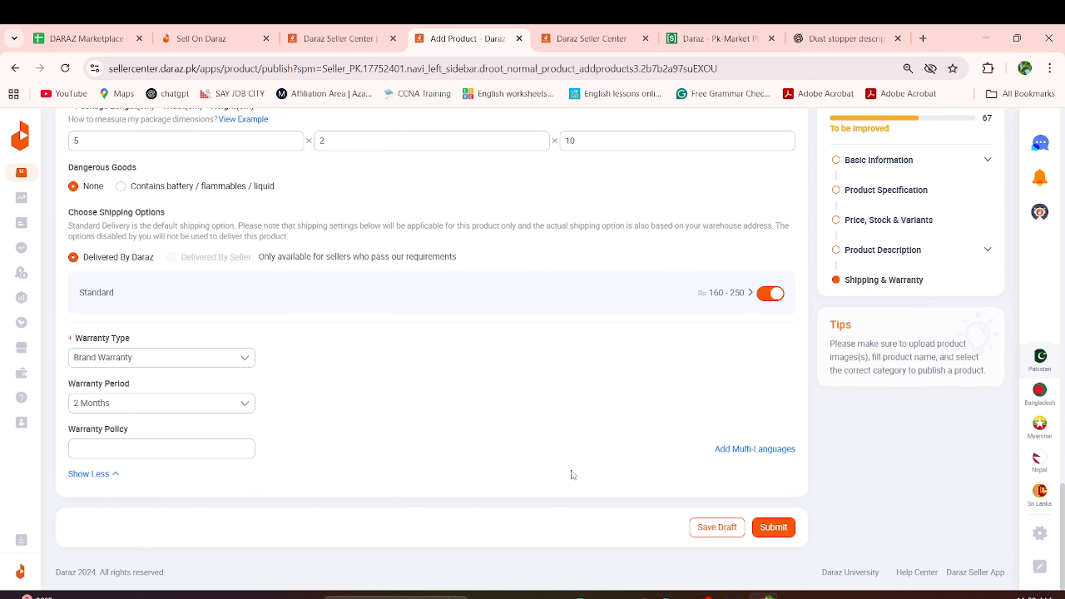
left_click(722, 452)
left_click(472, 343)
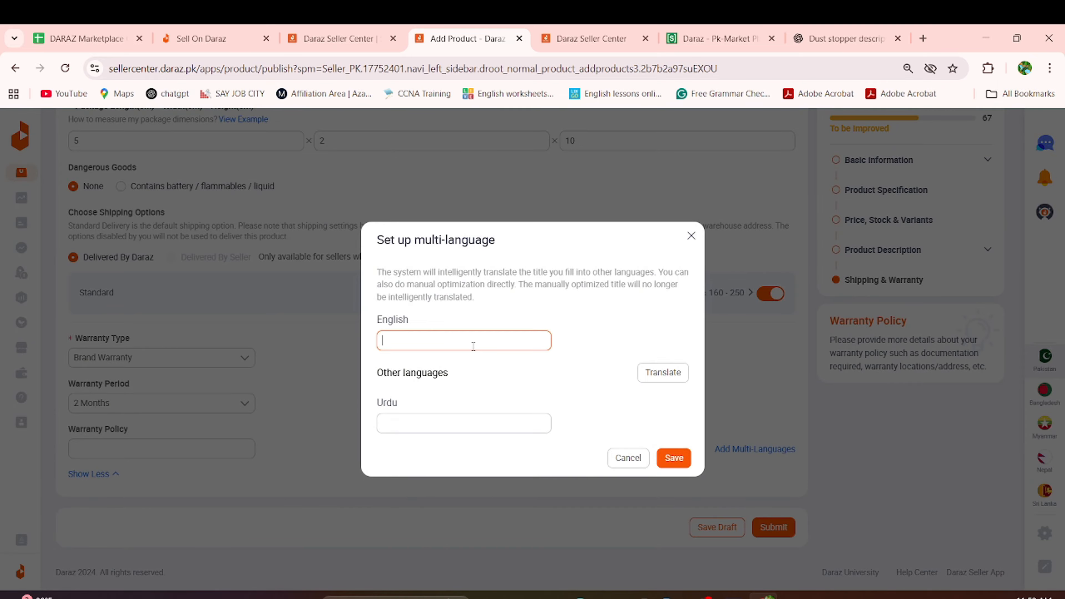
left_click(437, 426)
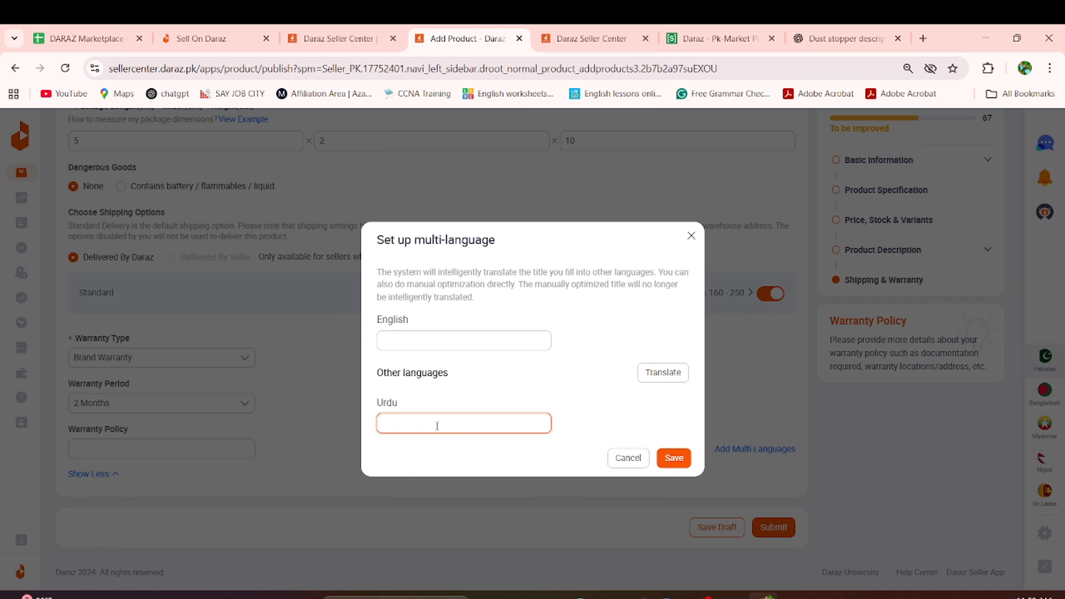
left_click(629, 458)
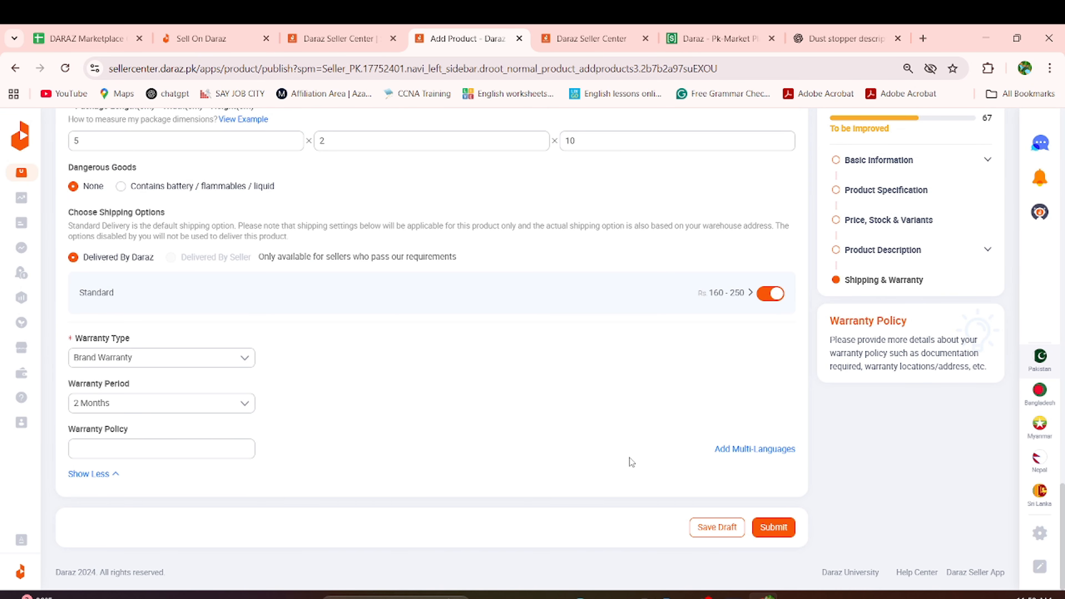
Step: Review the completed listing up to Basic Information, and leave for the Seller Center home page without saving the changes
scroll(483, 359, "up", 4)
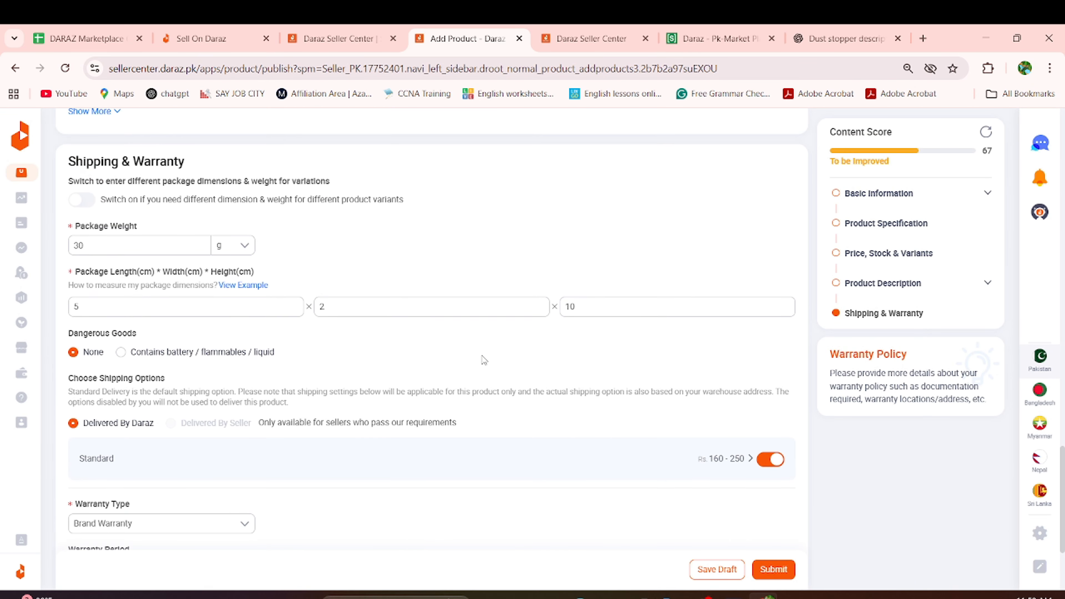
scroll(483, 359, "up", 7)
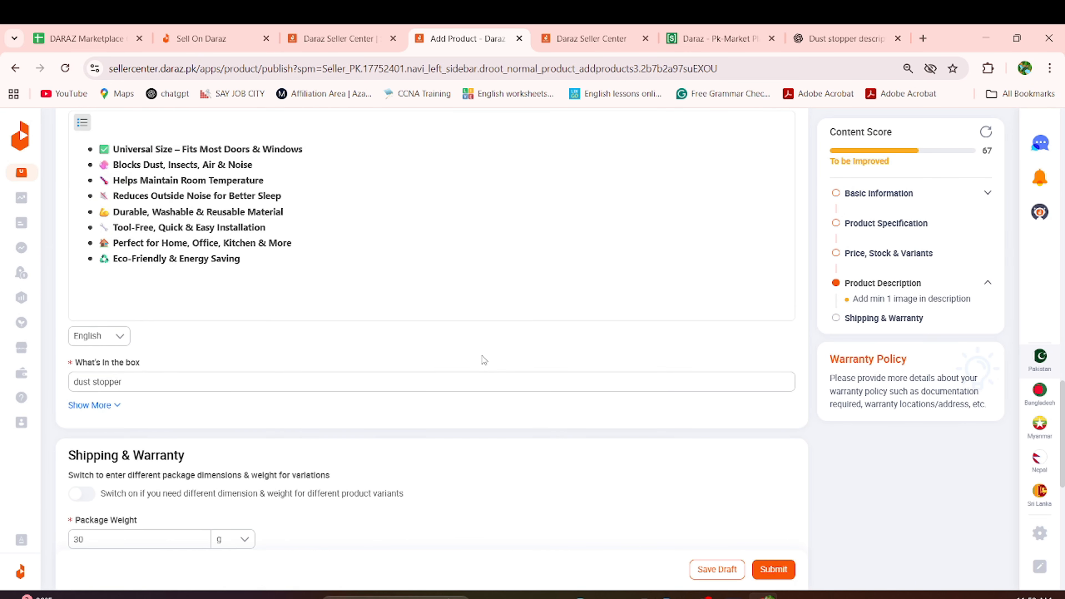
scroll(484, 360, "up", 7)
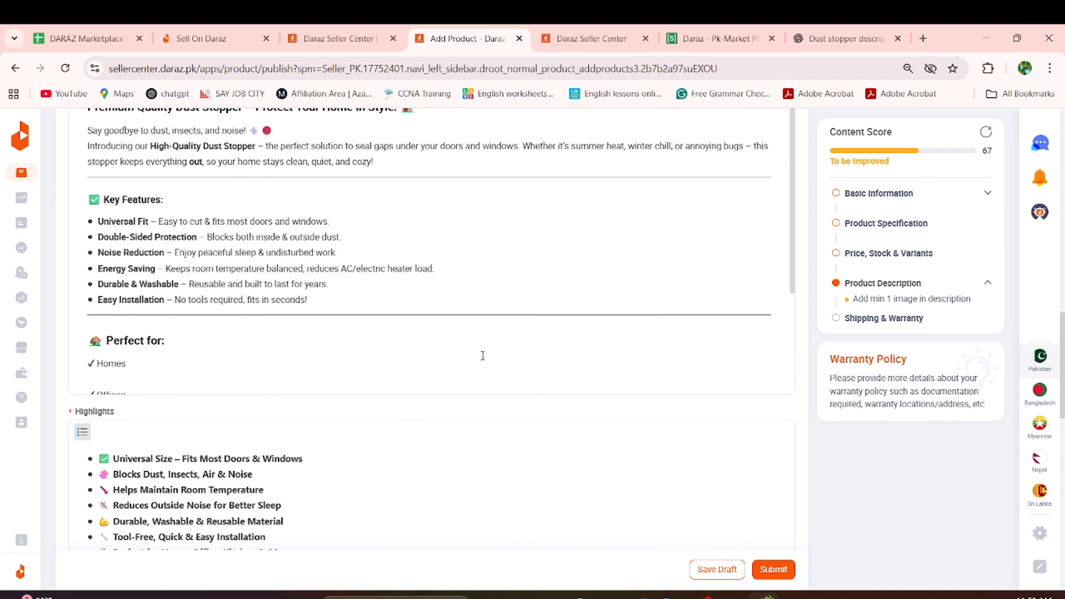
scroll(482, 356, "up", 10)
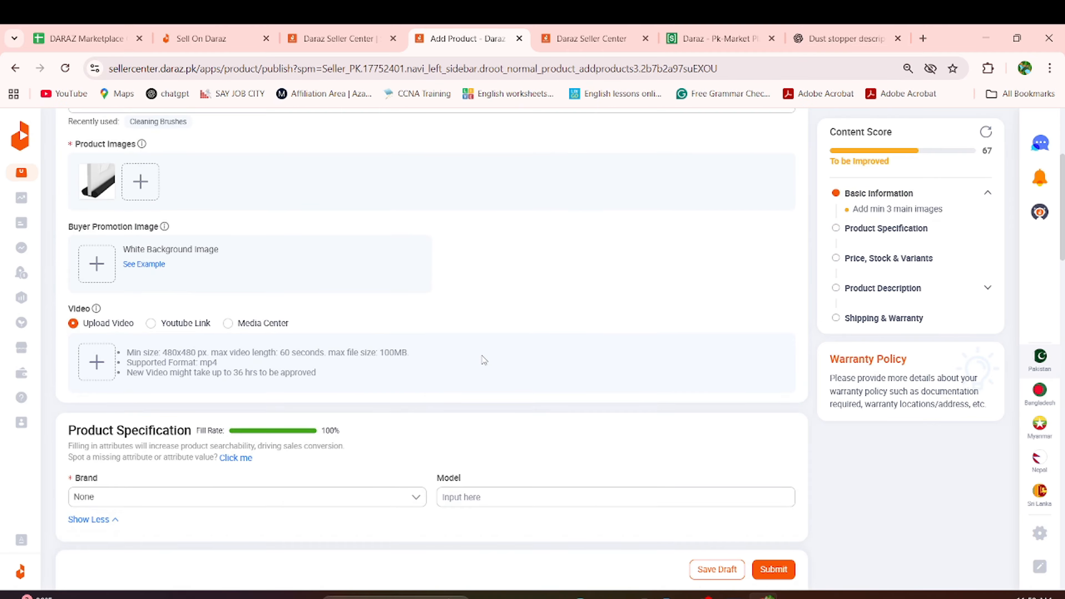
scroll(483, 360, "up", 3)
scroll(484, 360, "up", 2)
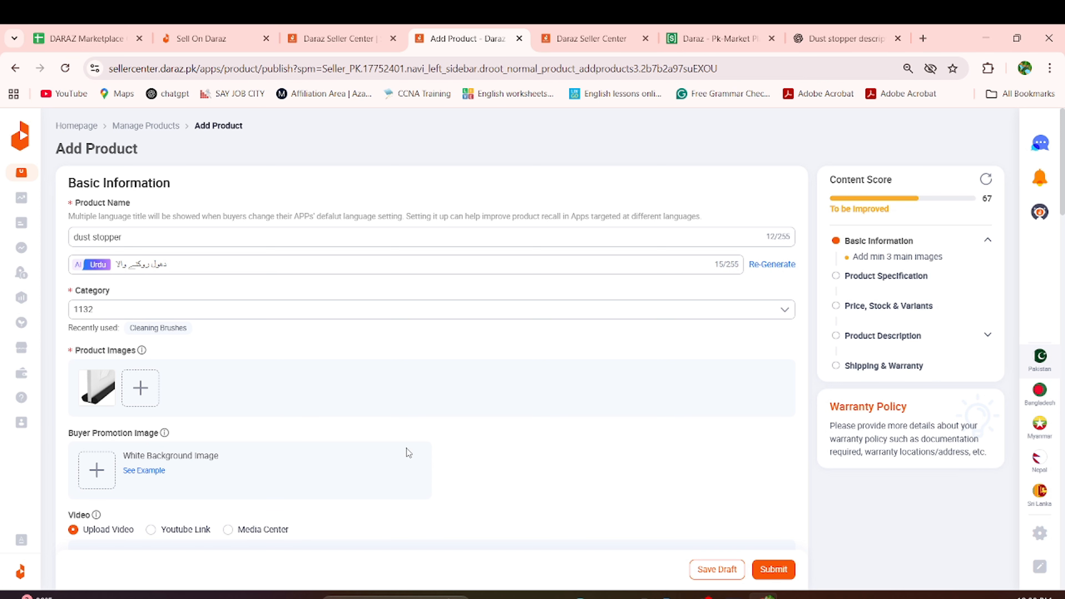
left_click(25, 138)
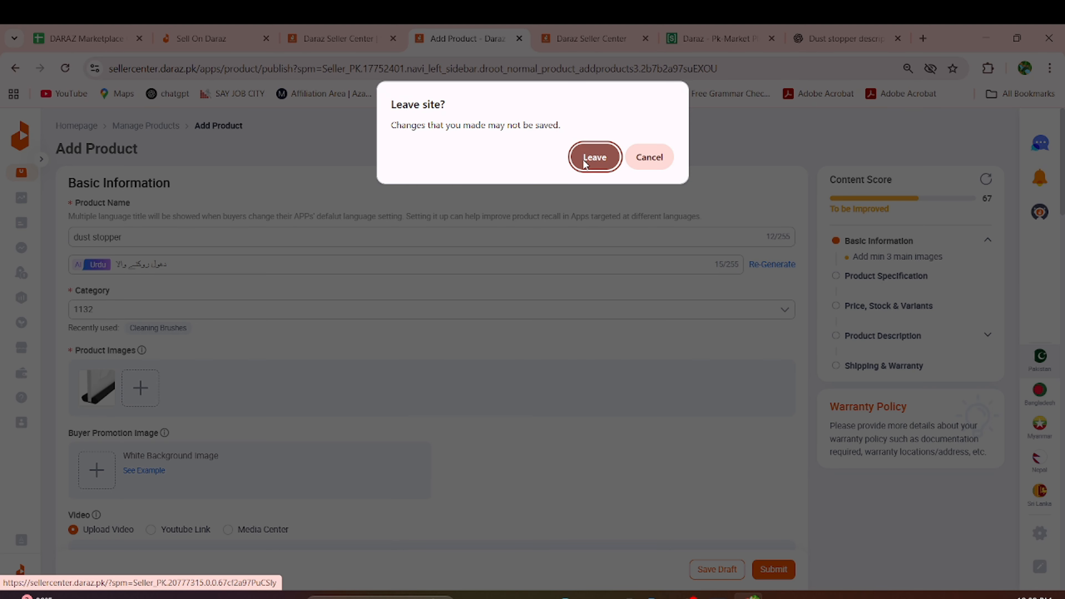
left_click(595, 157)
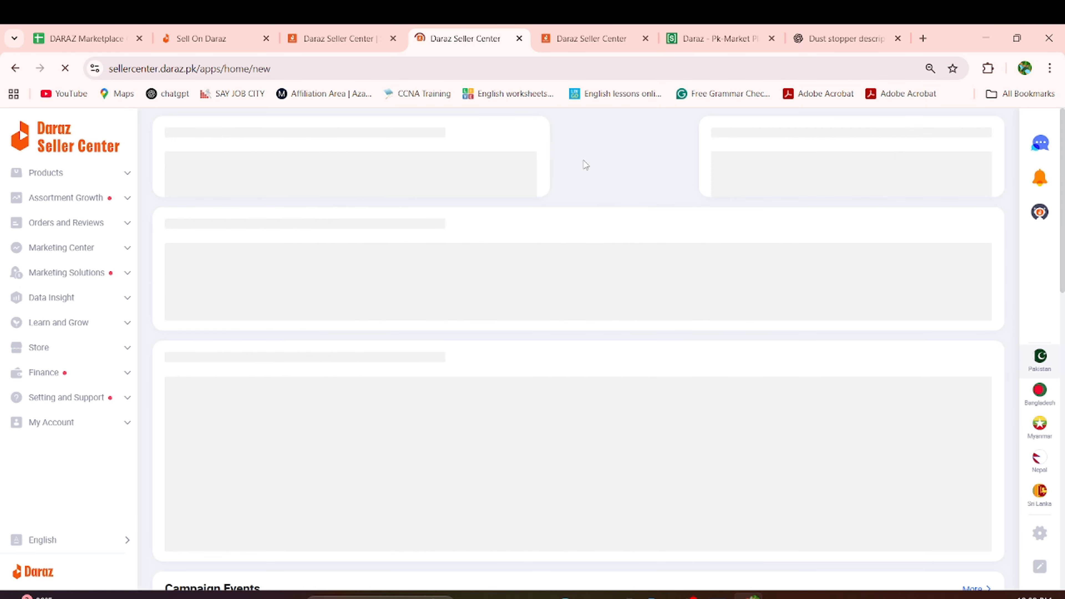